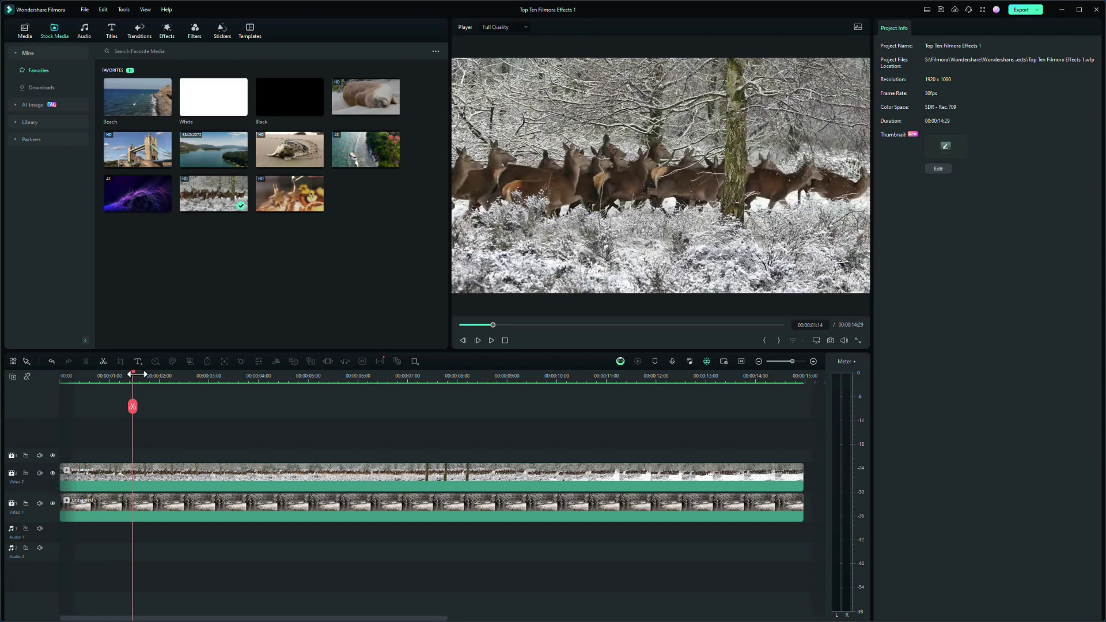
Return the playhead to the start, search the effects for crop, and apply the Crop effect to the upper deer clip.
{"action": "left_click_drag", "start_coordinate": [132, 371], "coordinate": [47, 377]}
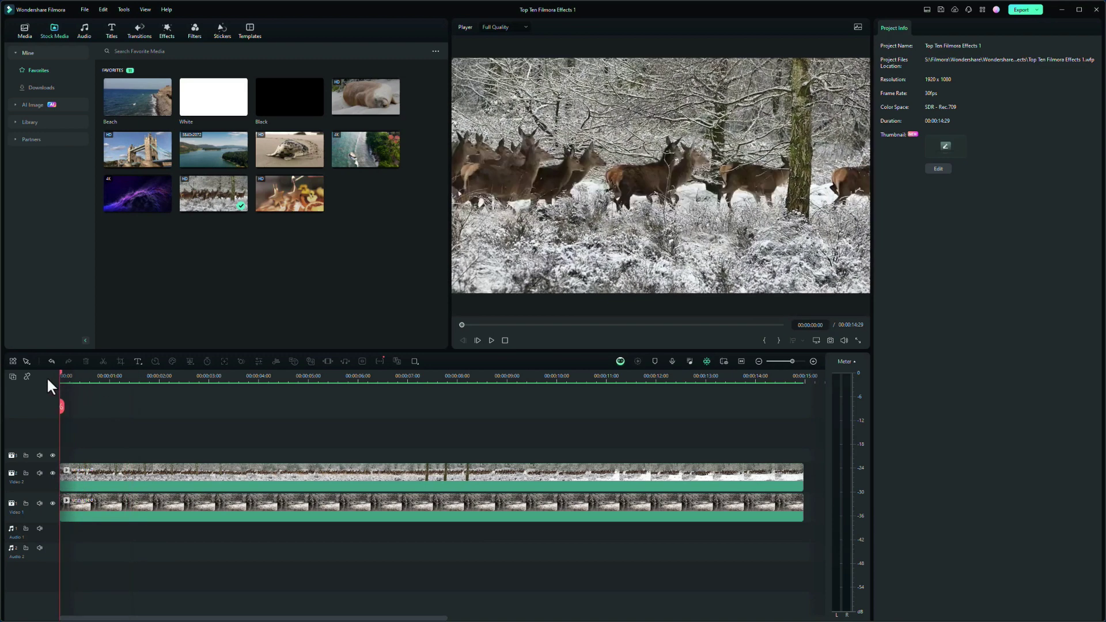
{"action": "left_click", "coordinate": [123, 476]}
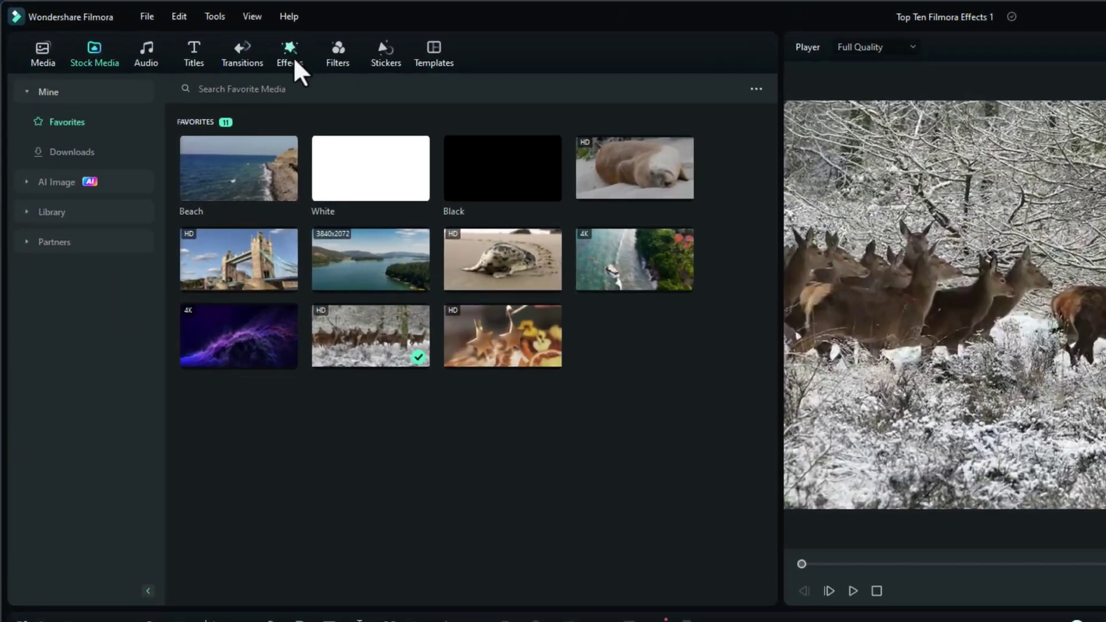
{"action": "left_click", "coordinate": [291, 58]}
{"action": "left_click", "coordinate": [234, 91]}
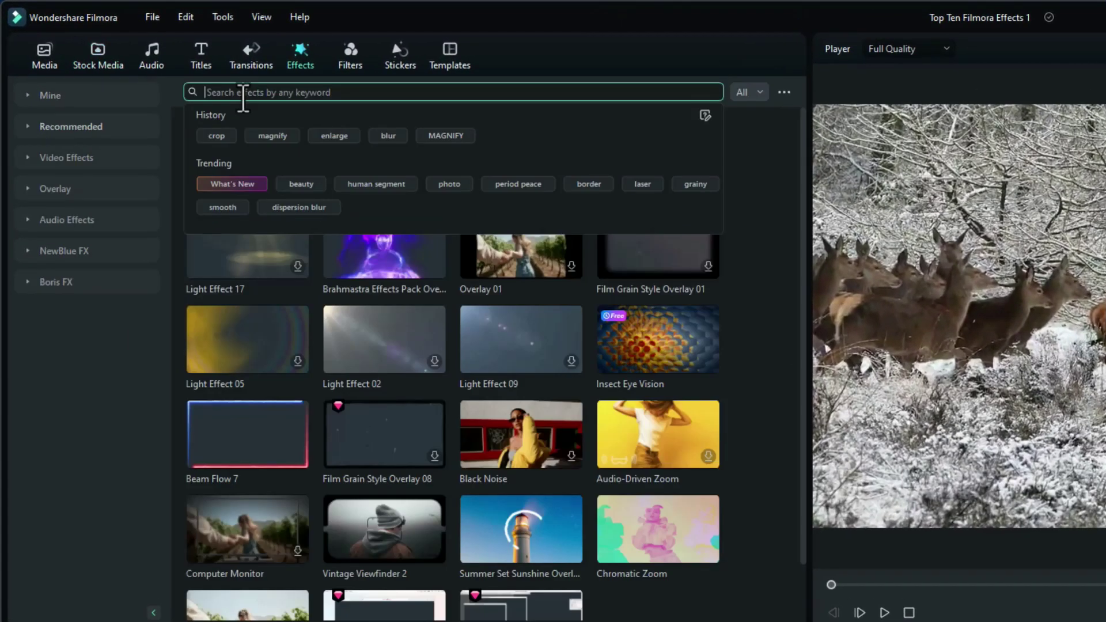
{"action": "type", "text": "crop"}
{"action": "key", "text": "Return"}
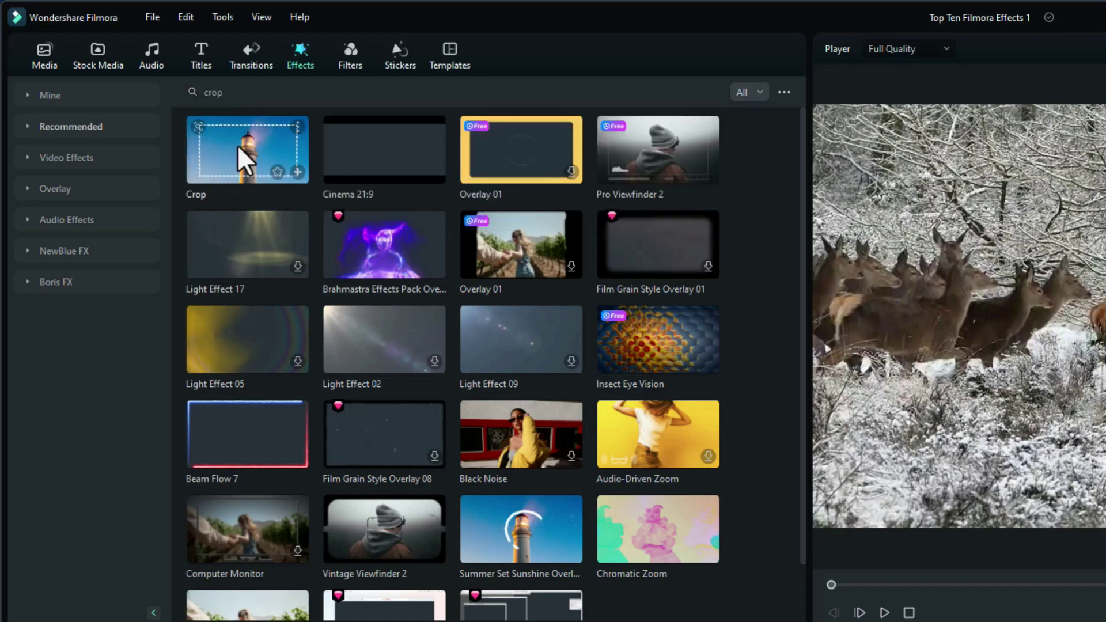
{"action": "left_click_drag", "start_coordinate": [239, 147], "coordinate": [94, 476]}
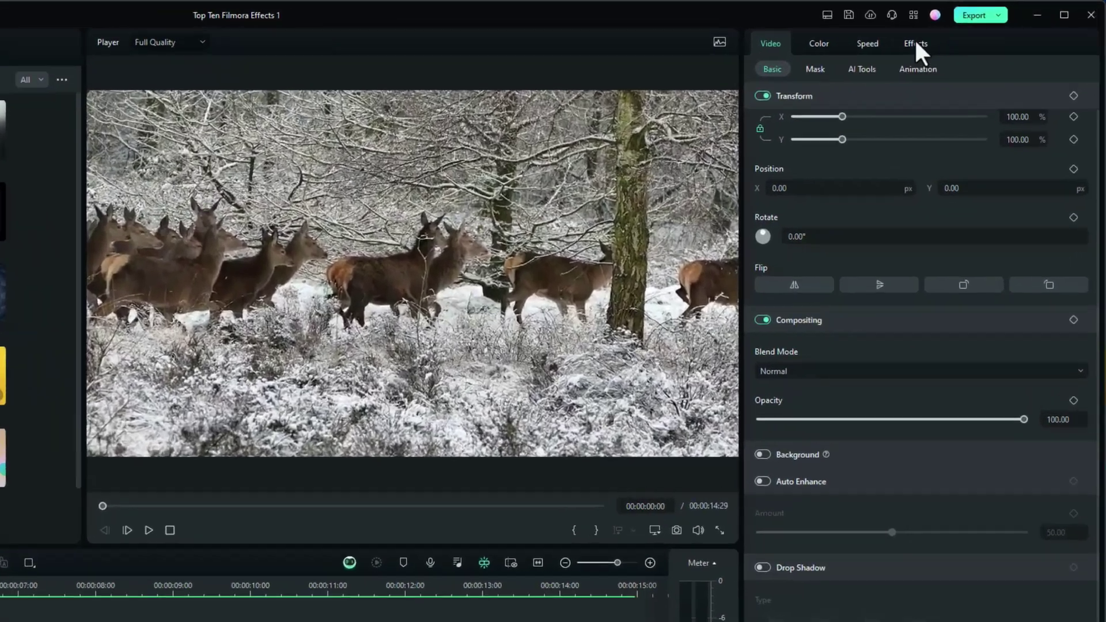
Crop the deer clip to Left 34.44, Right 36.22, Top 23.72 and Bottom 31.38, and move it to the frame's lower-left area.
{"action": "left_click", "coordinate": [983, 29]}
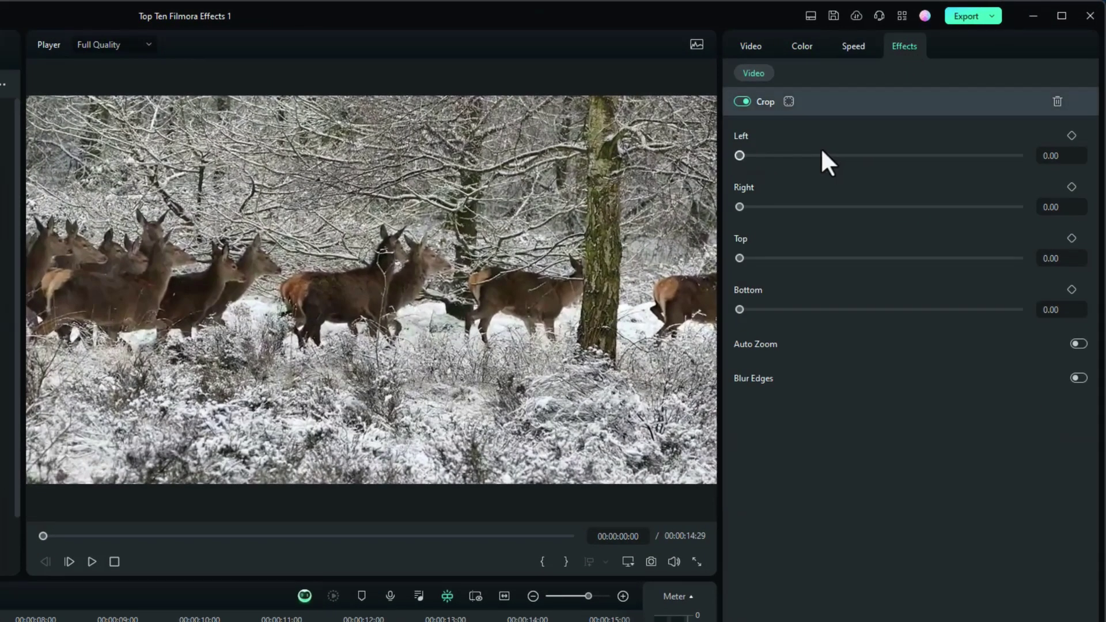
{"action": "left_click_drag", "start_coordinate": [741, 154], "coordinate": [835, 164]}
{"action": "left_click_drag", "start_coordinate": [739, 206], "coordinate": [840, 206]}
{"action": "left_click_drag", "start_coordinate": [743, 258], "coordinate": [805, 258]}
{"action": "left_click_drag", "start_coordinate": [738, 310], "coordinate": [826, 309]}
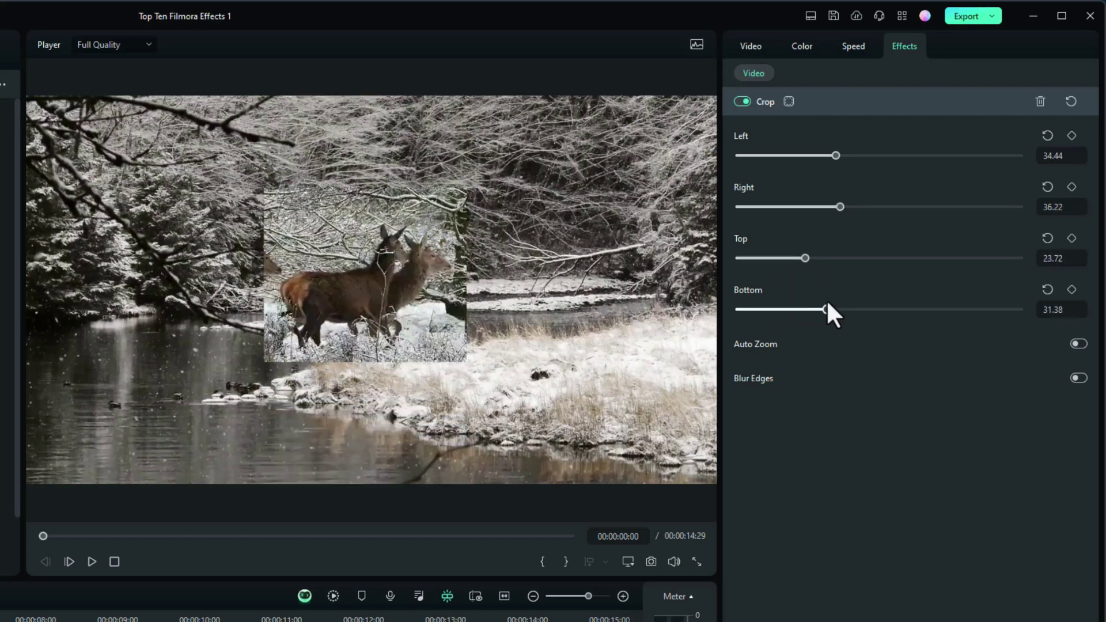
{"action": "left_click", "coordinate": [371, 273]}
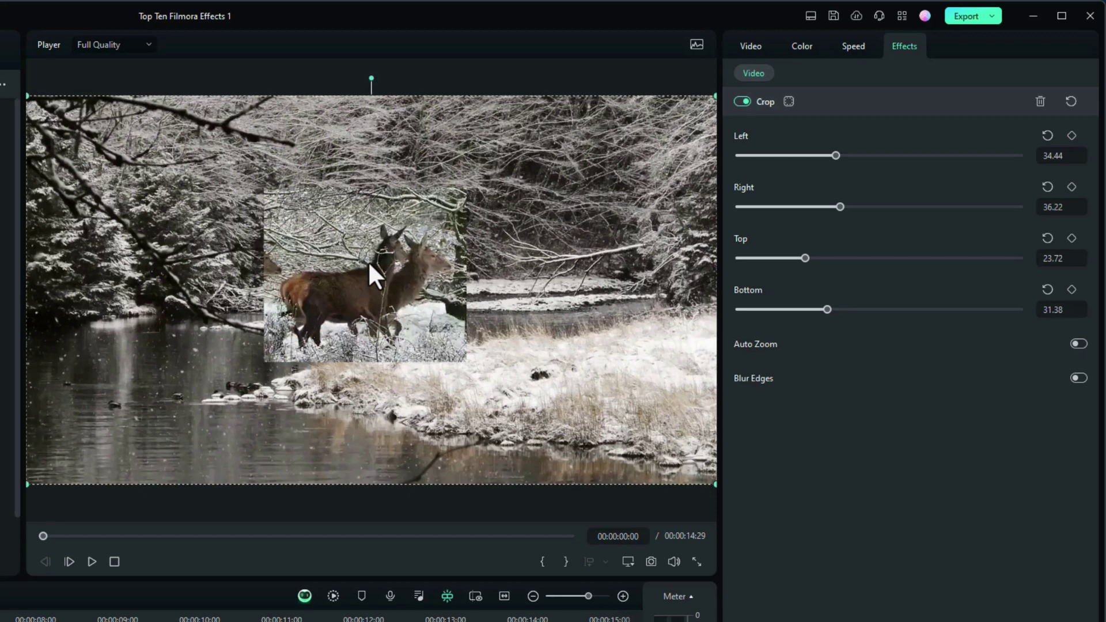
{"action": "left_click_drag", "start_coordinate": [369, 264], "coordinate": [171, 354]}
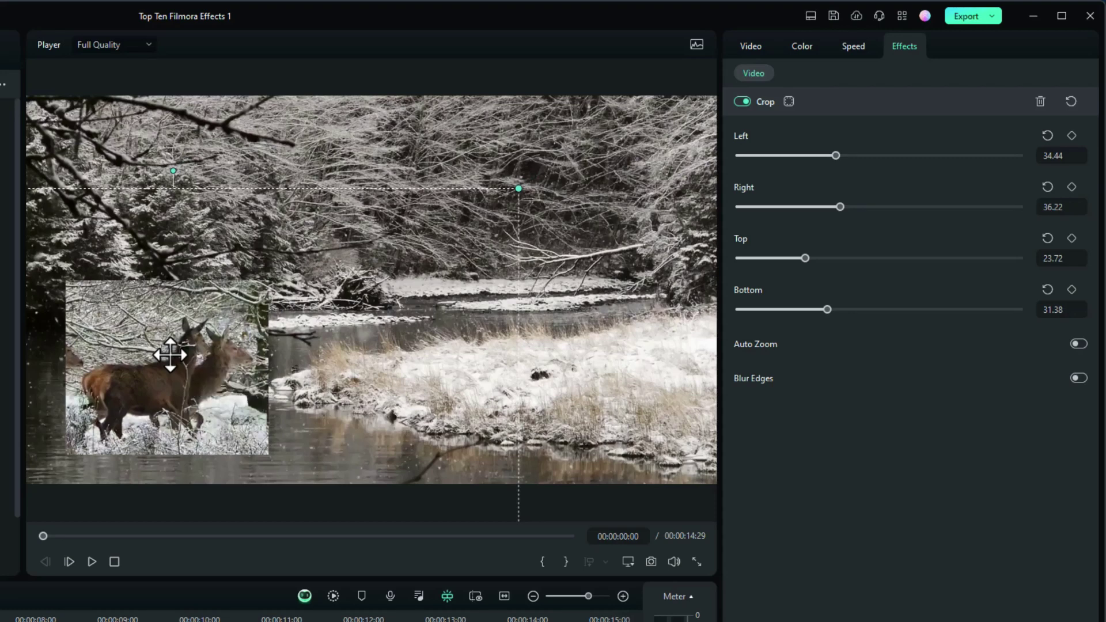
Try the Crop effect's Auto Zoom and Blur Edges options, switching each on and back off.
{"action": "left_click", "coordinate": [1076, 343]}
{"action": "left_click", "coordinate": [1076, 344]}
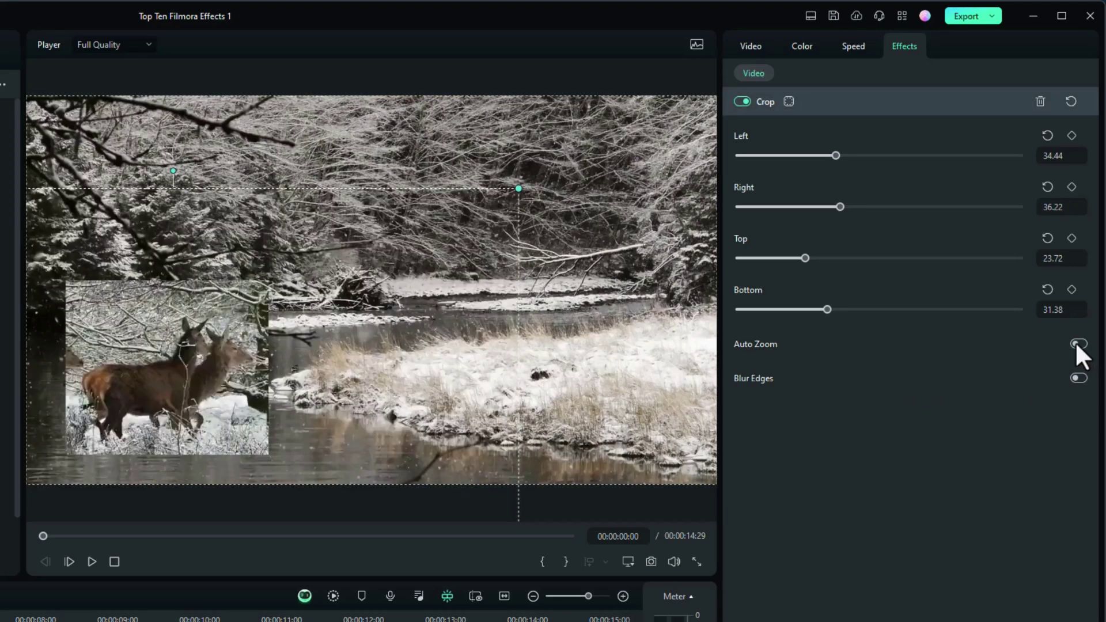
{"action": "left_click", "coordinate": [1075, 378]}
{"action": "left_click", "coordinate": [1076, 378]}
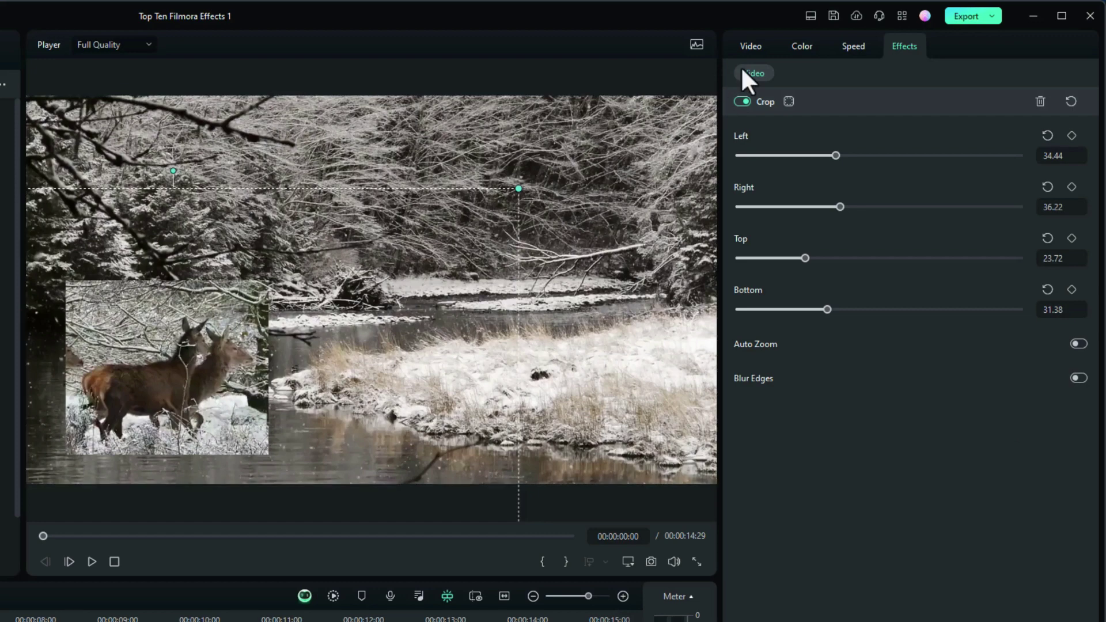
Enable a drop shadow on the cropped deer clip and set the shadow color to white.
{"action": "left_click", "coordinate": [748, 45]}
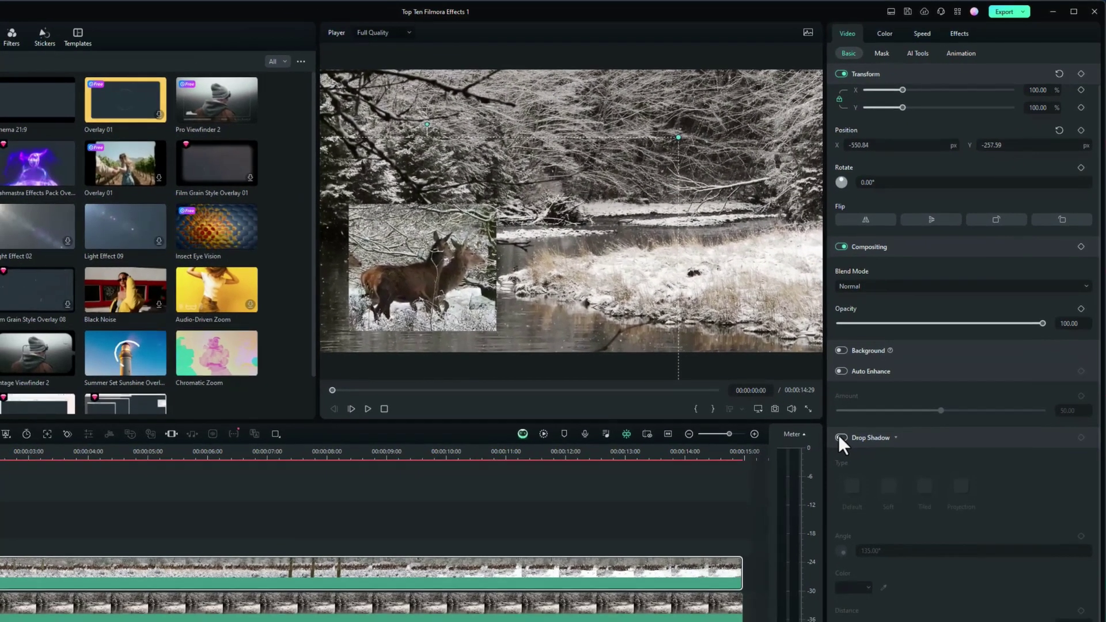
{"action": "left_click", "coordinate": [784, 530]}
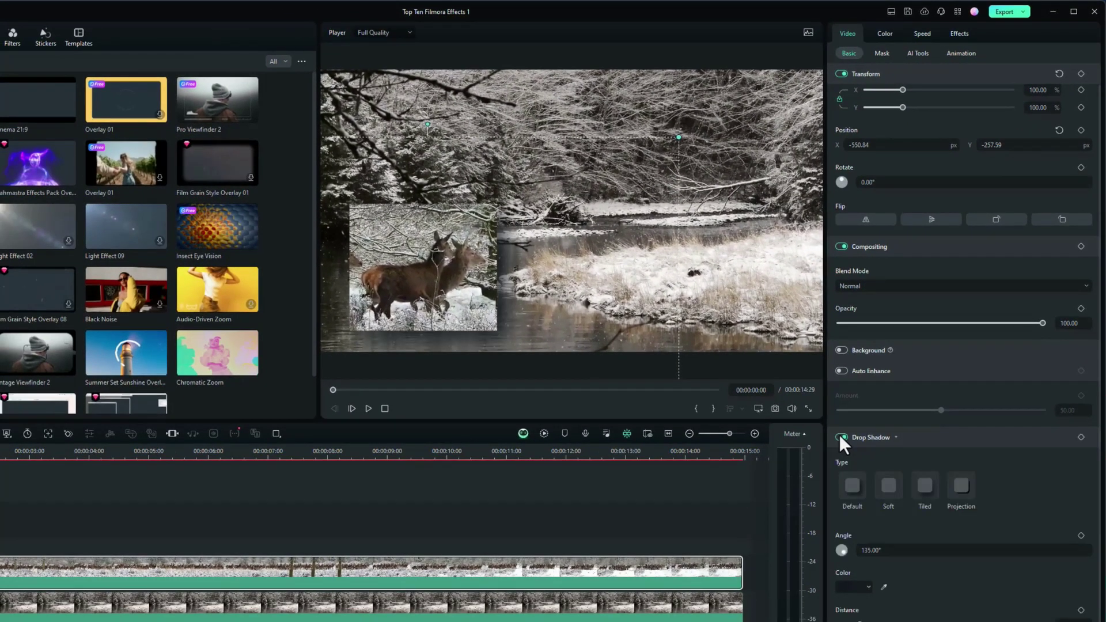
{"action": "left_click", "coordinate": [867, 586]}
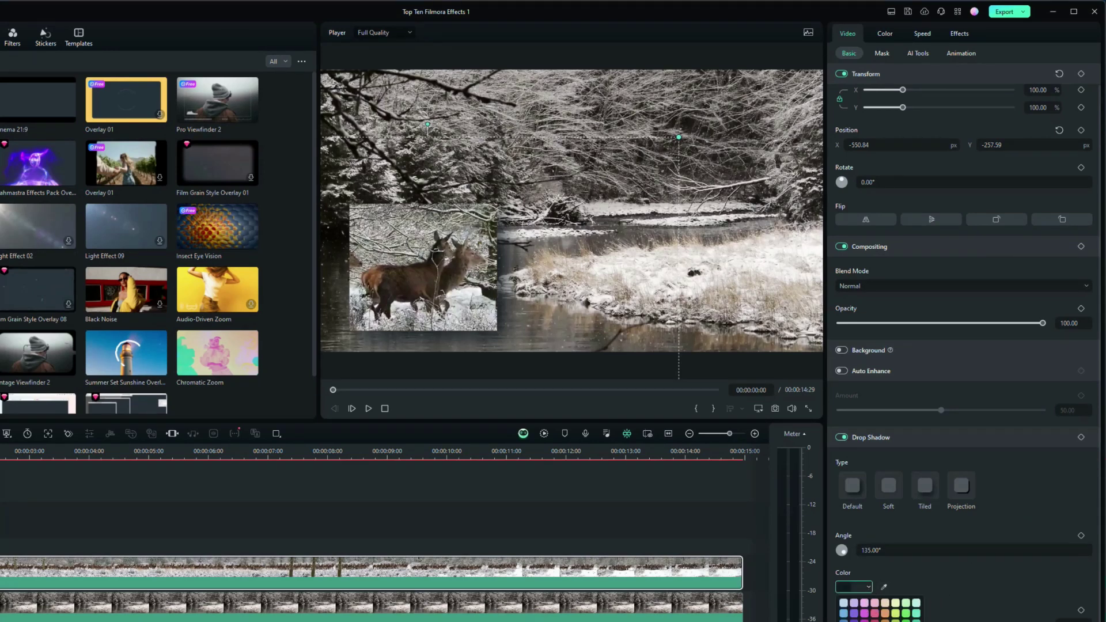
{"action": "left_click", "coordinate": [844, 603]}
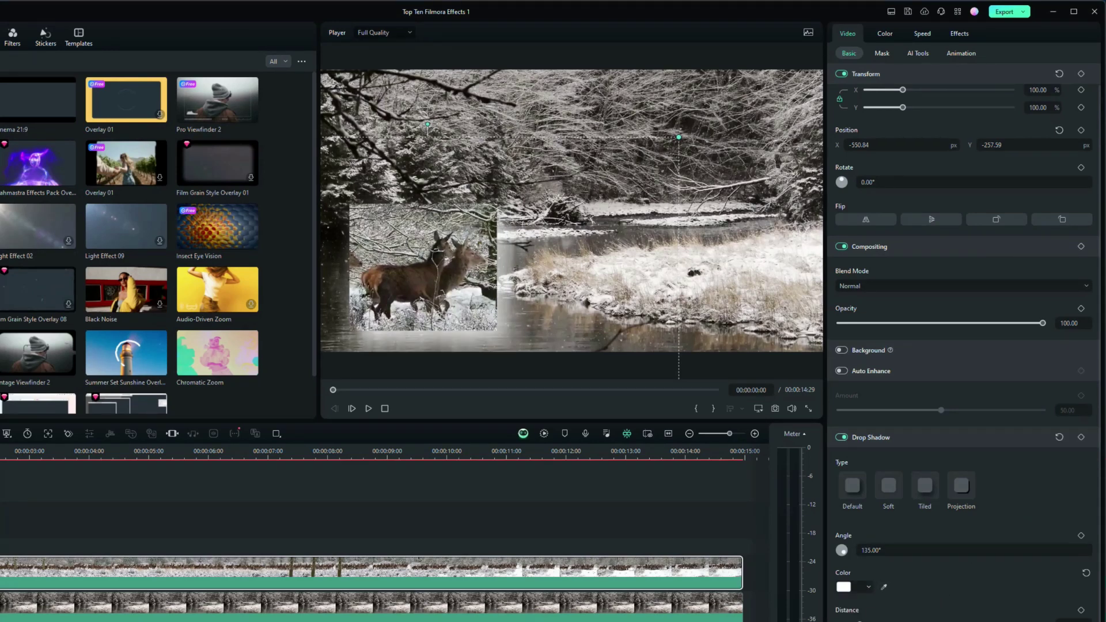
Compare the drop shadow types, choose Projection, and play back the cropped overlay briefly.
{"action": "left_click", "coordinate": [955, 500]}
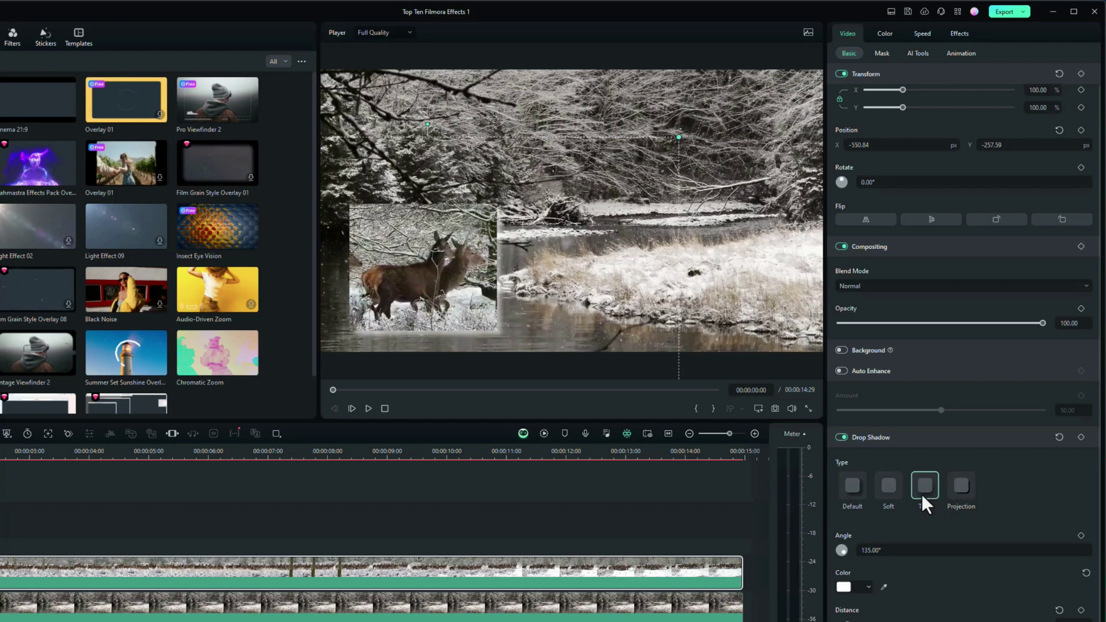
{"action": "left_click", "coordinate": [896, 494]}
{"action": "left_click", "coordinate": [847, 491]}
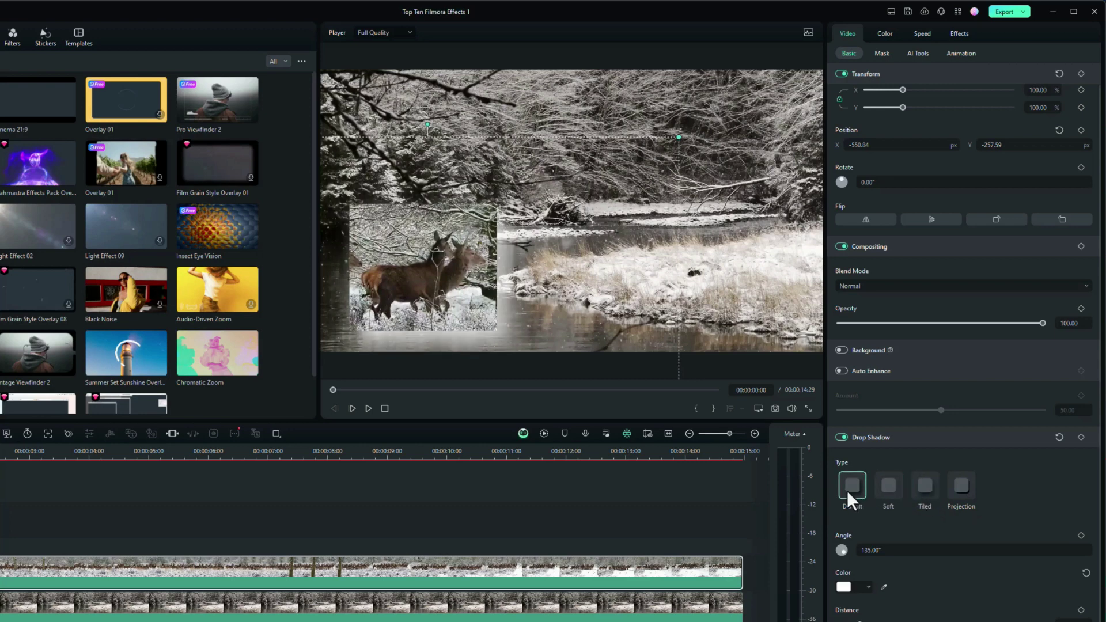
{"action": "left_click", "coordinate": [949, 492]}
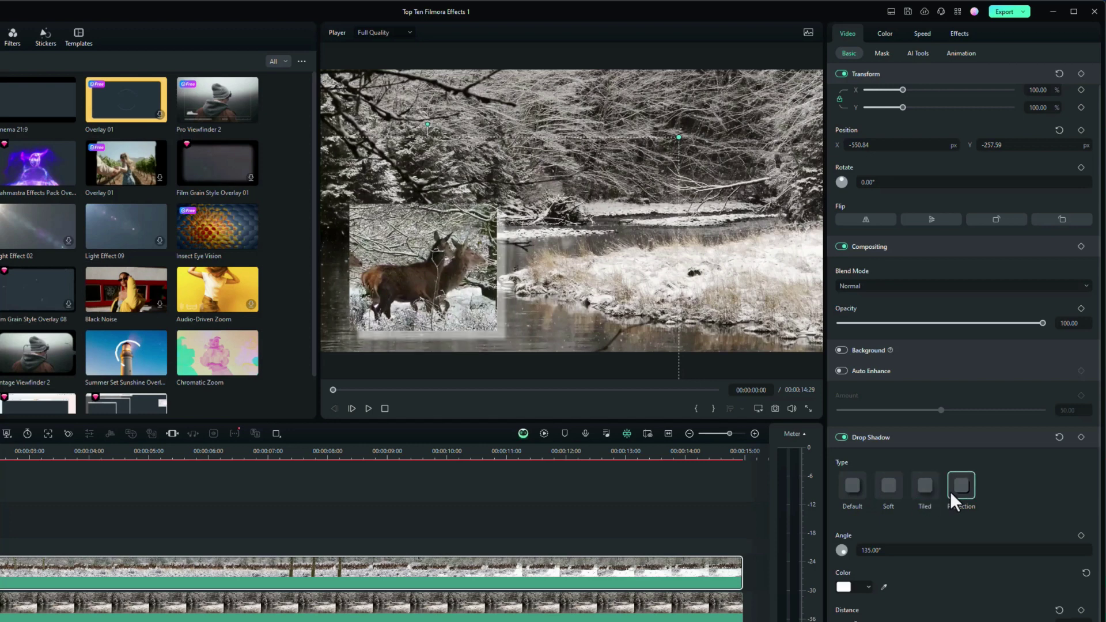
{"action": "left_click", "coordinate": [364, 407]}
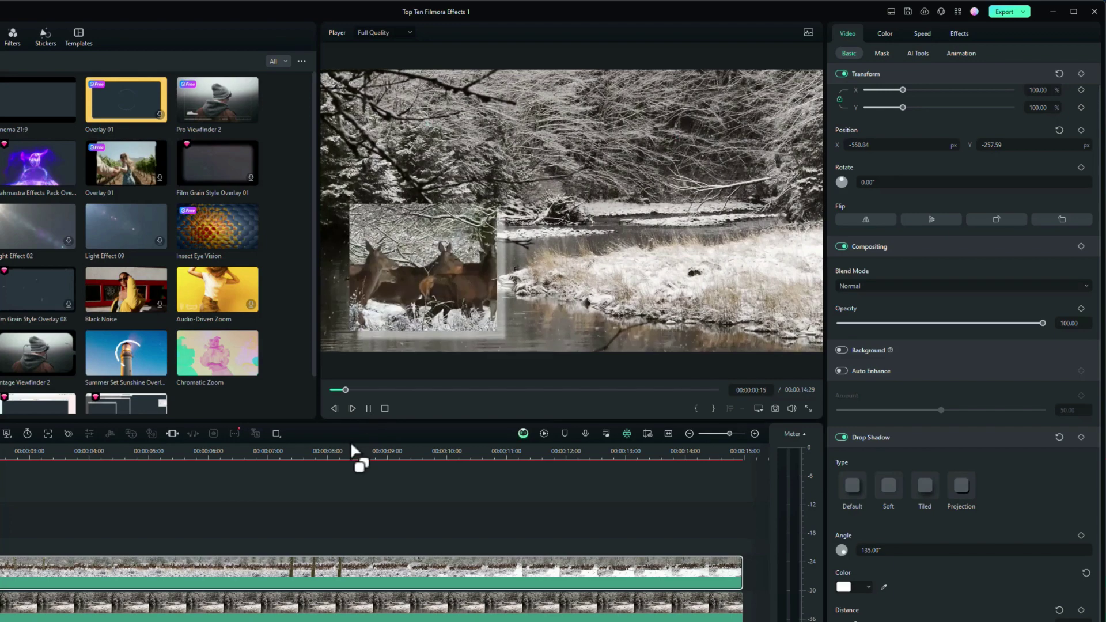
{"action": "left_click", "coordinate": [386, 408]}
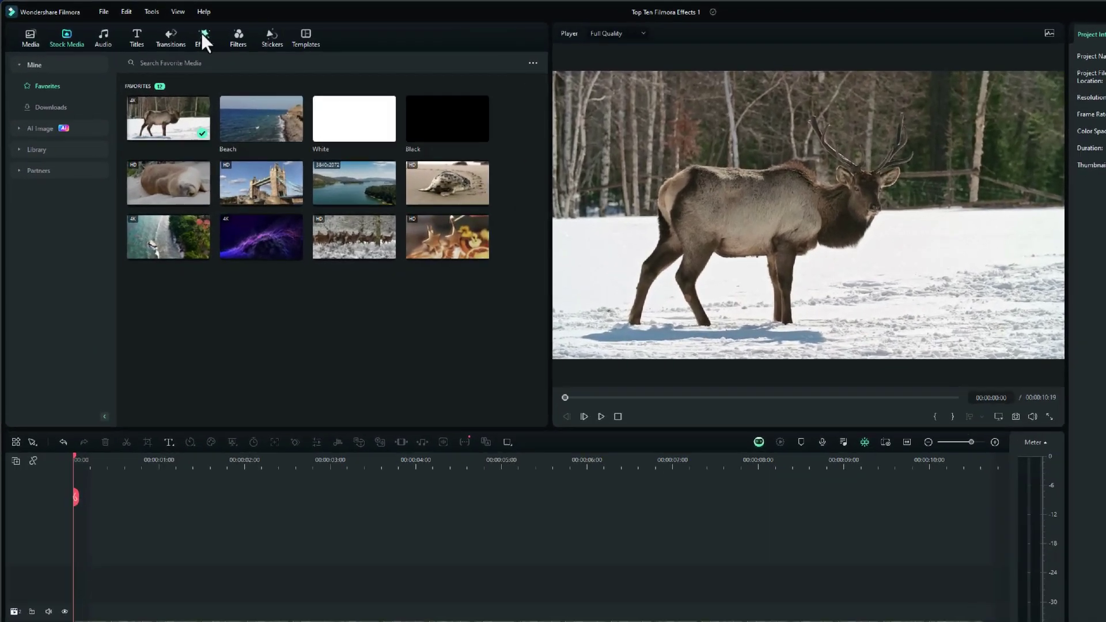
Search the effects library for viewfinder with the results filtered to Free.
{"action": "left_click", "coordinate": [167, 33]}
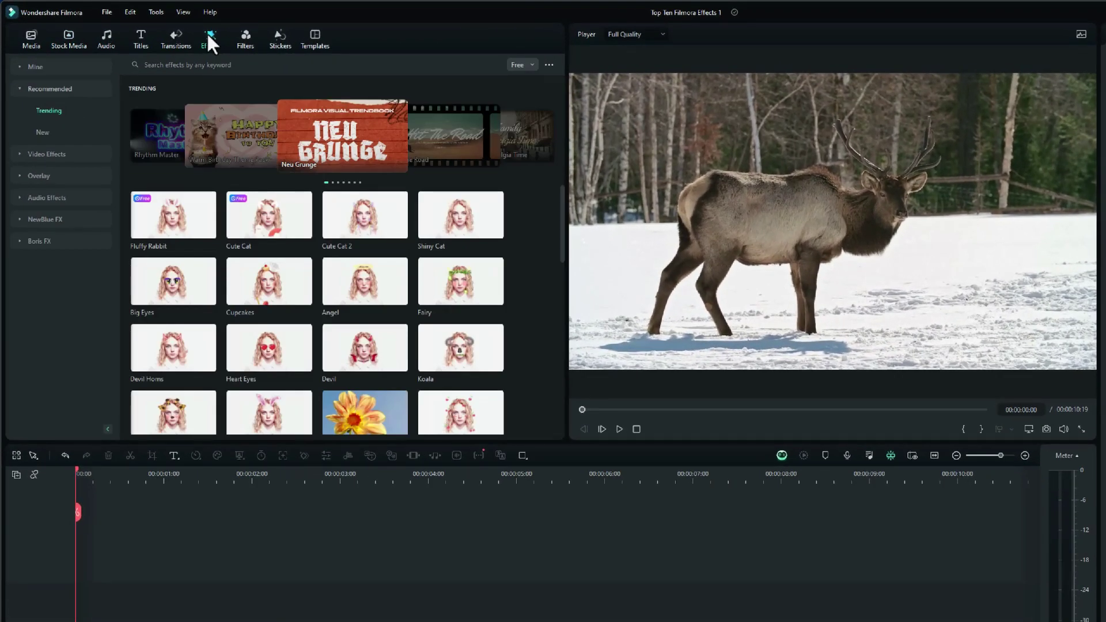
{"action": "left_click", "coordinate": [196, 65]}
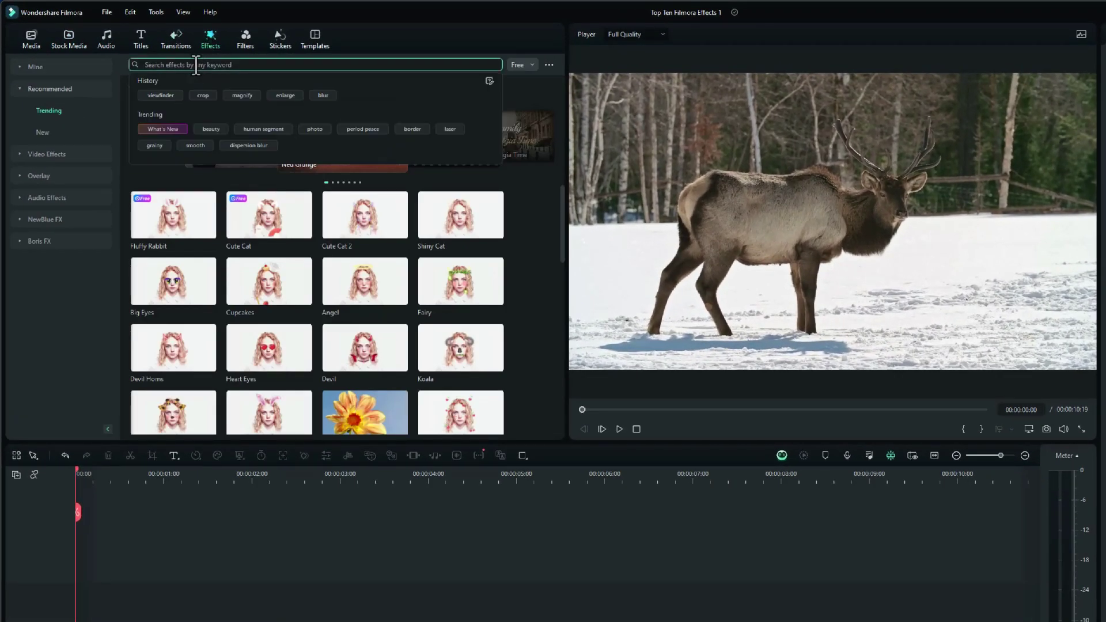
{"action": "type", "text": "viewfinder"}
{"action": "key", "text": "Return"}
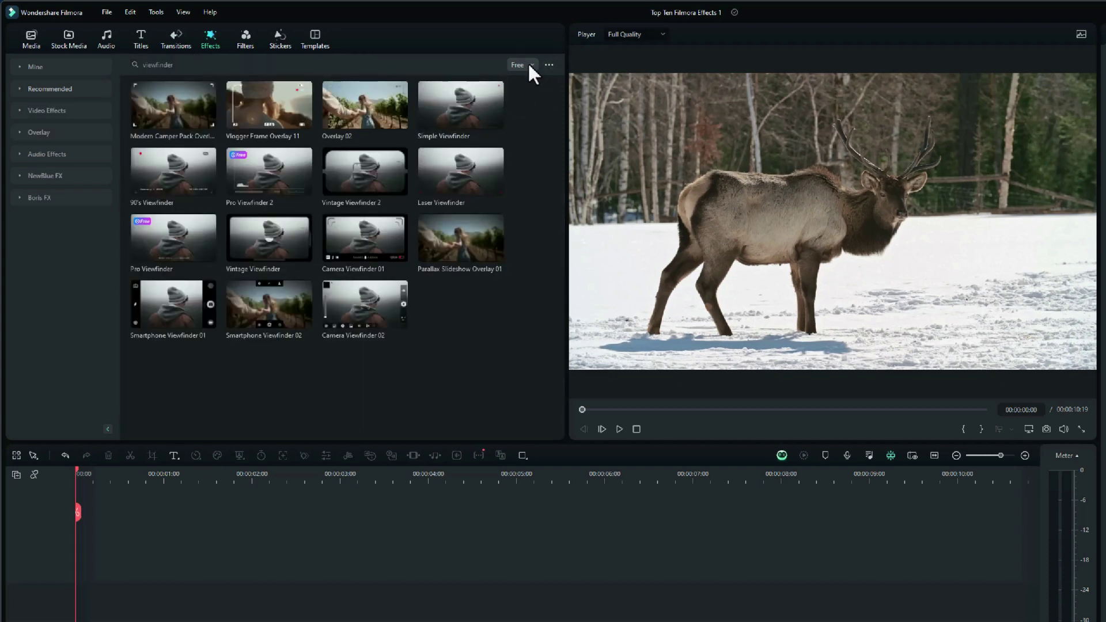
{"action": "left_click", "coordinate": [528, 63]}
{"action": "left_click", "coordinate": [527, 91]}
Preview the Modern Camper Pack, Vlogger Frame Overlay 11, Overlay 02, Smartphone Viewfinder 01 and Simple Viewfinder effects.
{"action": "left_click", "coordinate": [154, 111]}
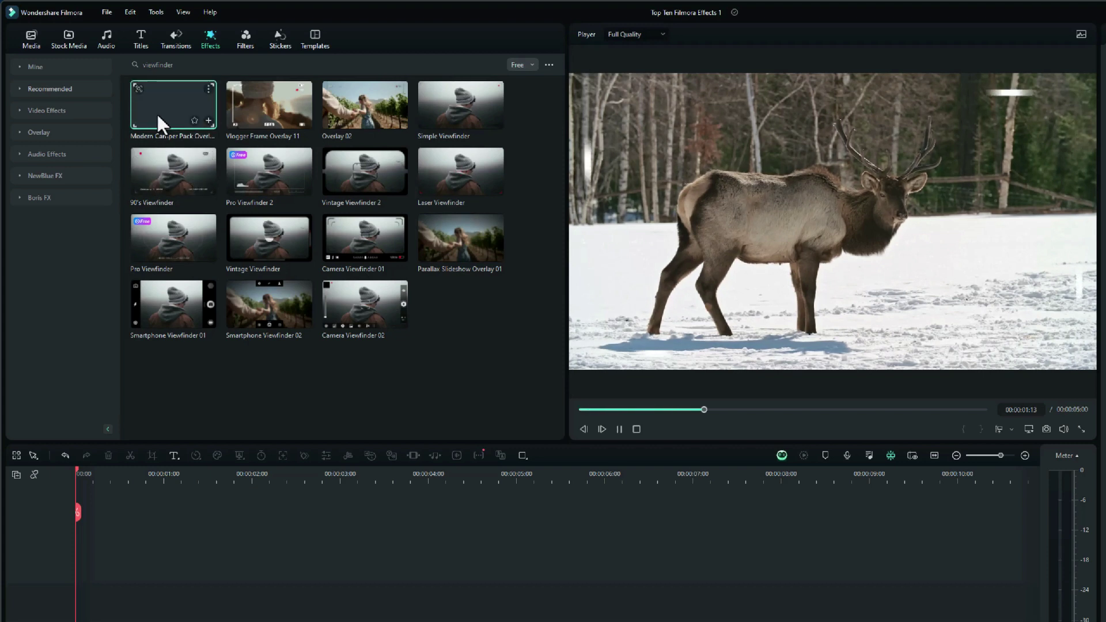
{"action": "left_click", "coordinate": [238, 112]}
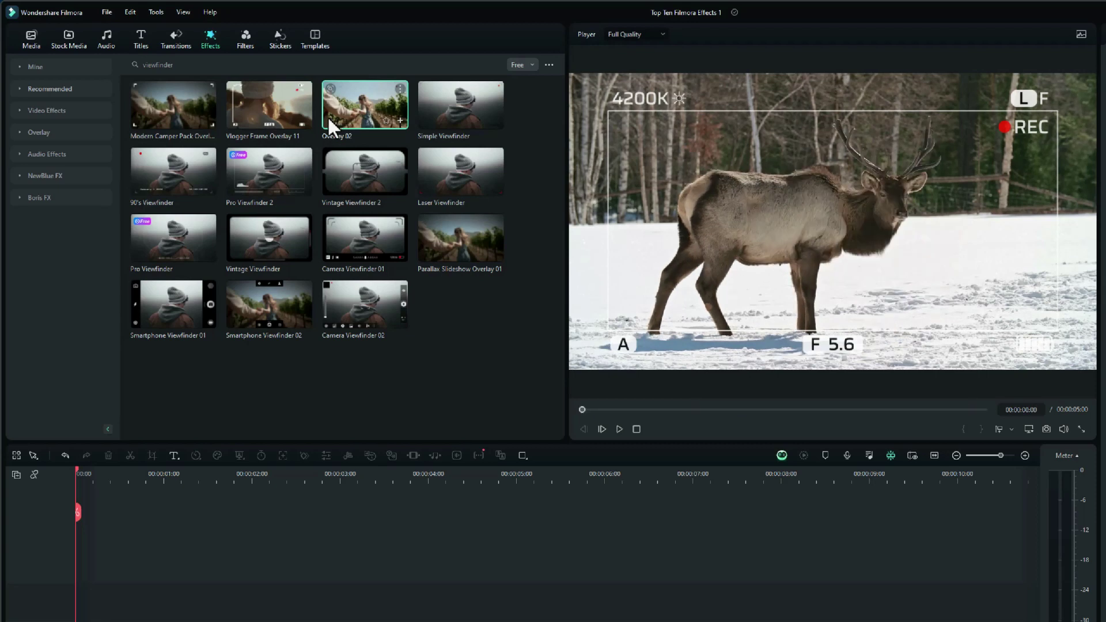
{"action": "left_click", "coordinate": [349, 118]}
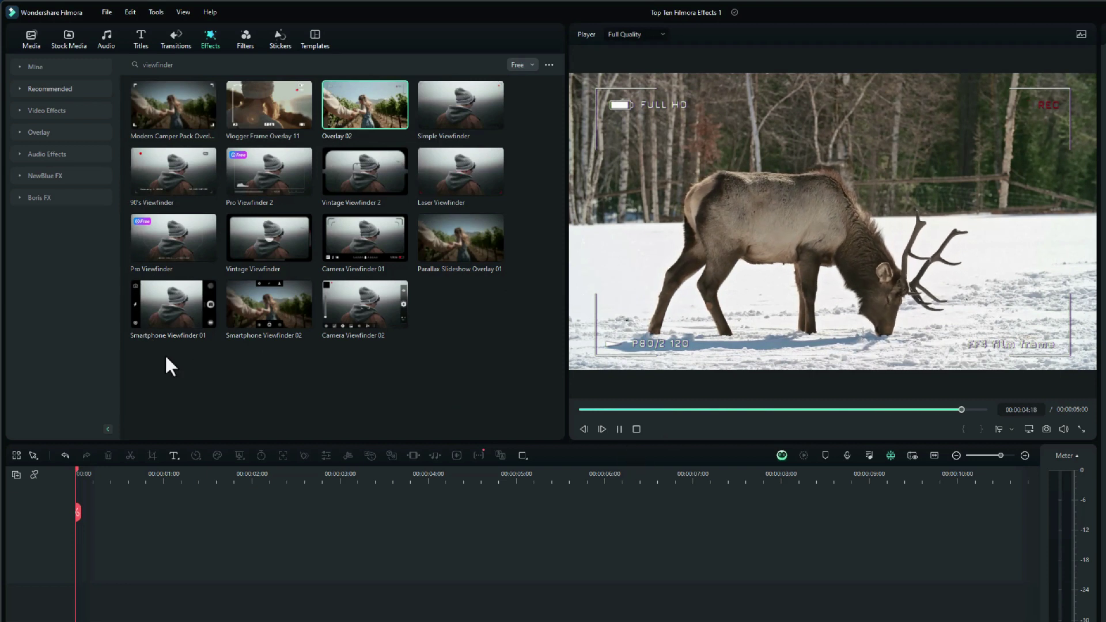
{"action": "left_click", "coordinate": [172, 308]}
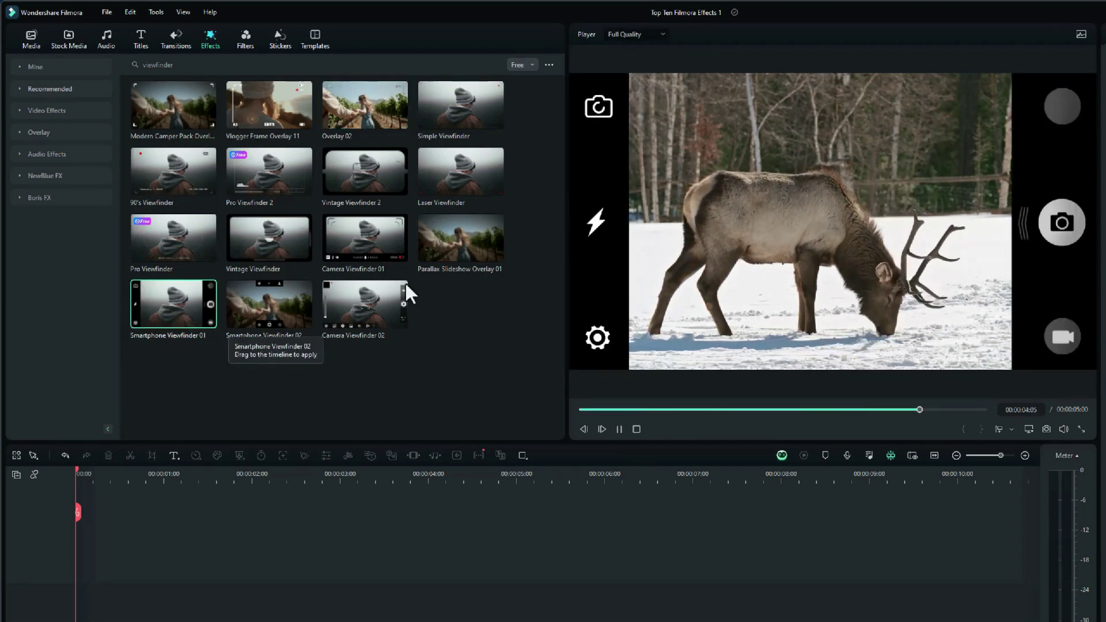
{"action": "left_click", "coordinate": [431, 119]}
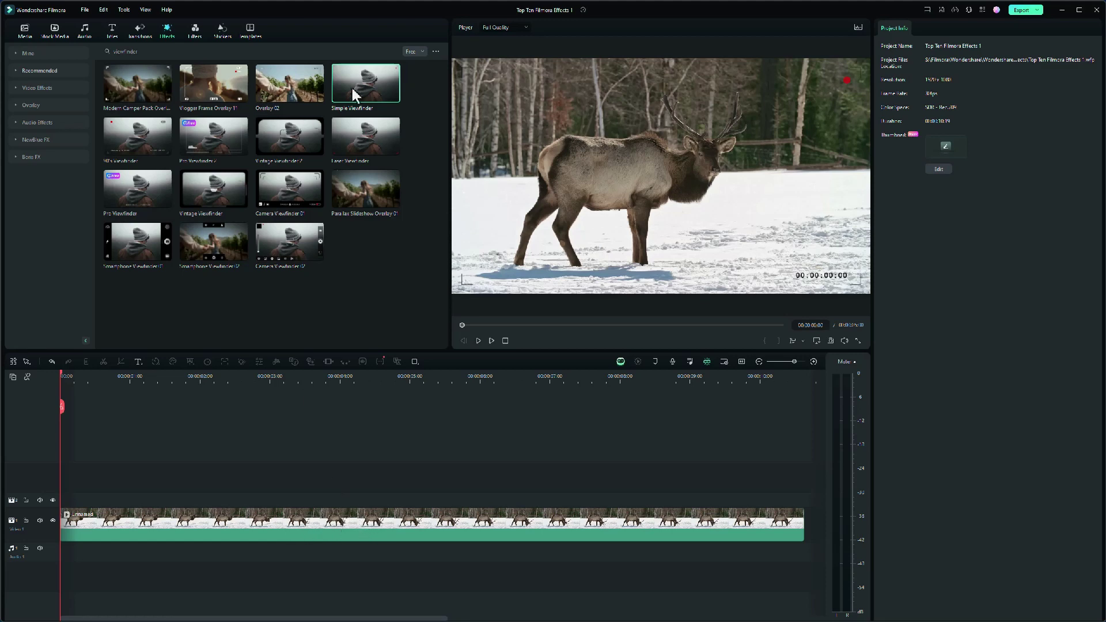
Place the Simple Viewfinder effect on the track above the elk clip and extend it to the clip's full length.
{"action": "left_click_drag", "start_coordinate": [357, 85], "coordinate": [229, 524]}
{"action": "key", "text": "ctrl+z"}
{"action": "left_click_drag", "start_coordinate": [350, 84], "coordinate": [104, 500]}
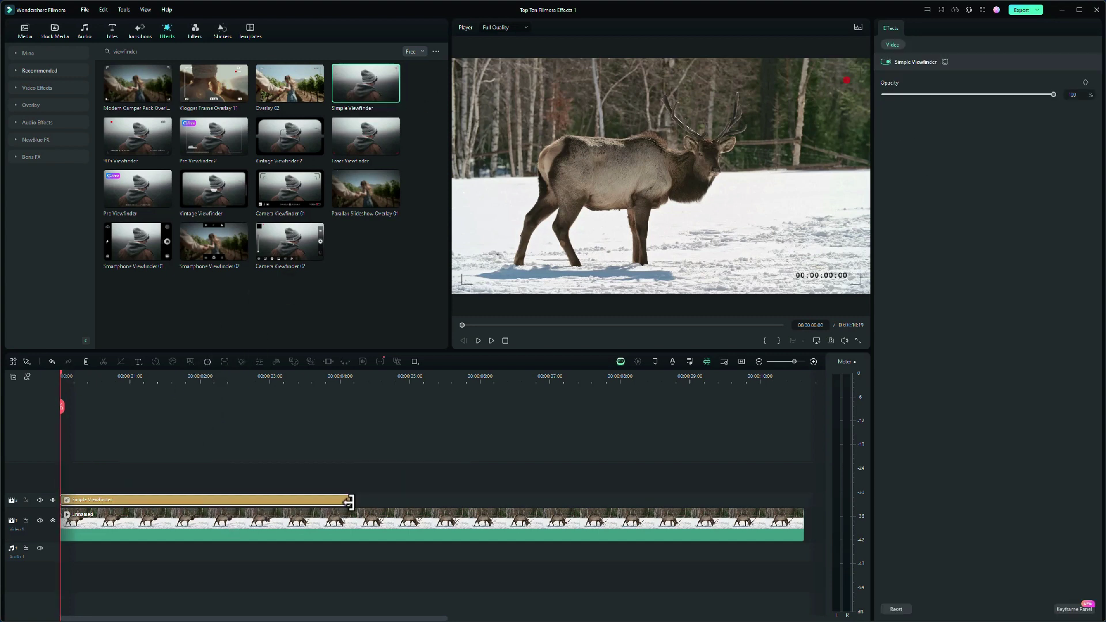
{"action": "left_click_drag", "start_coordinate": [353, 500], "coordinate": [795, 541]}
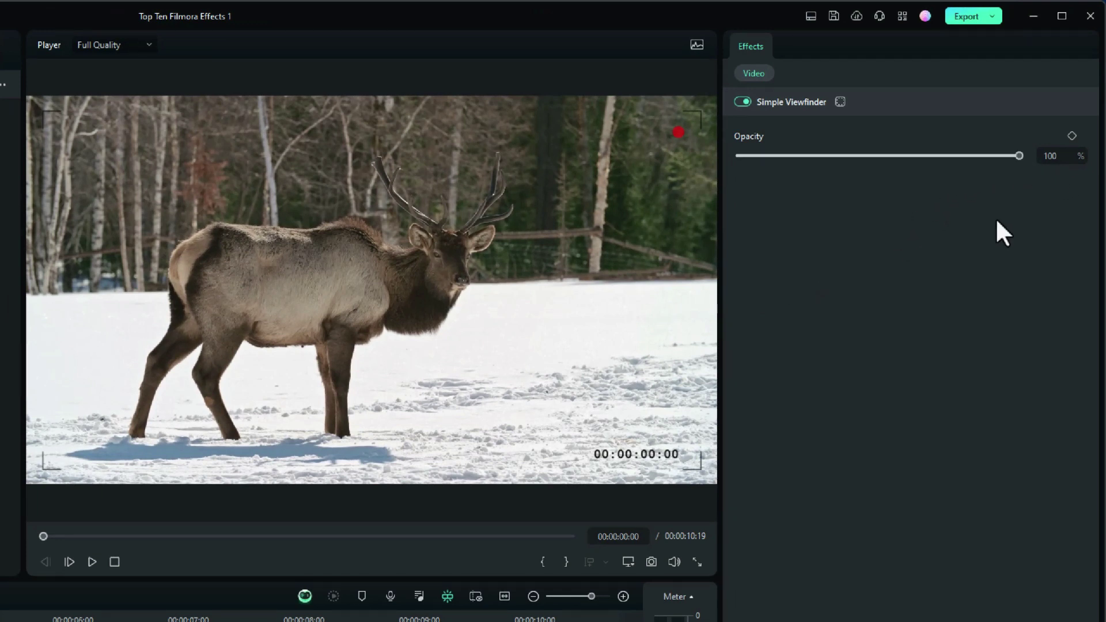
{"action": "left_click", "coordinate": [91, 562]}
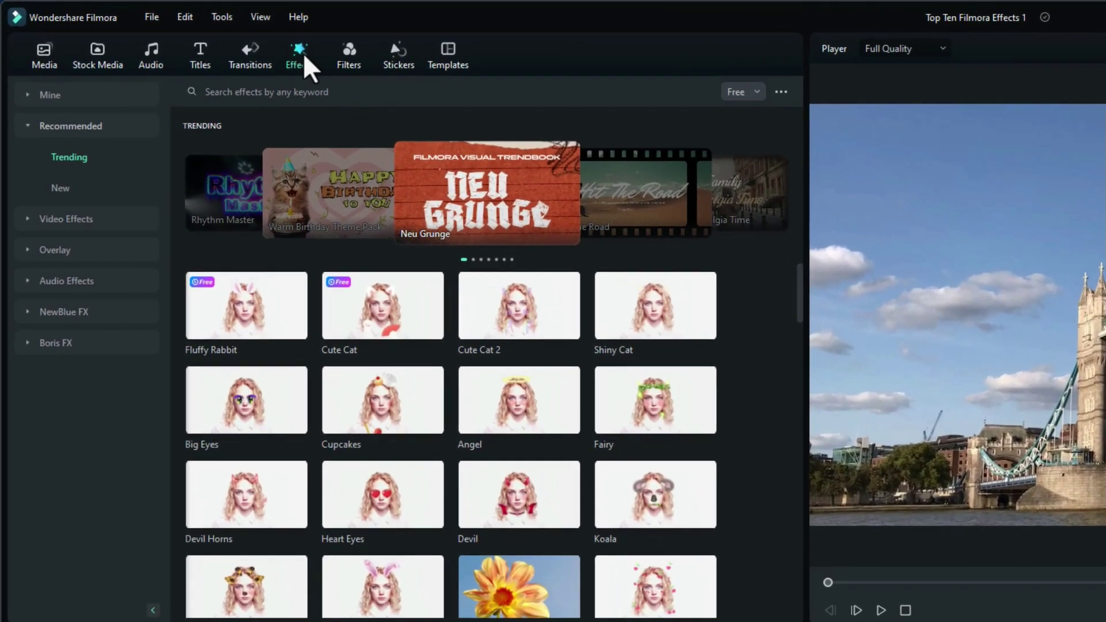
Search the effects for old video and apply the Old video effect to the Tower Bridge clip.
{"action": "left_click", "coordinate": [149, 51]}
{"action": "type", "text": "old video"}
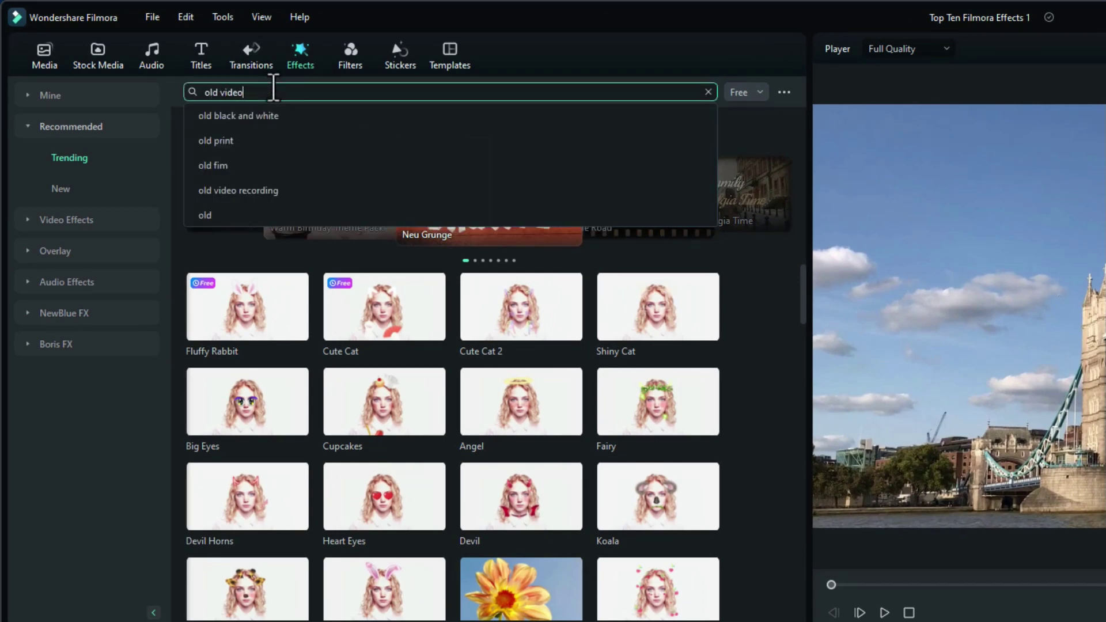
{"action": "key", "text": "Return"}
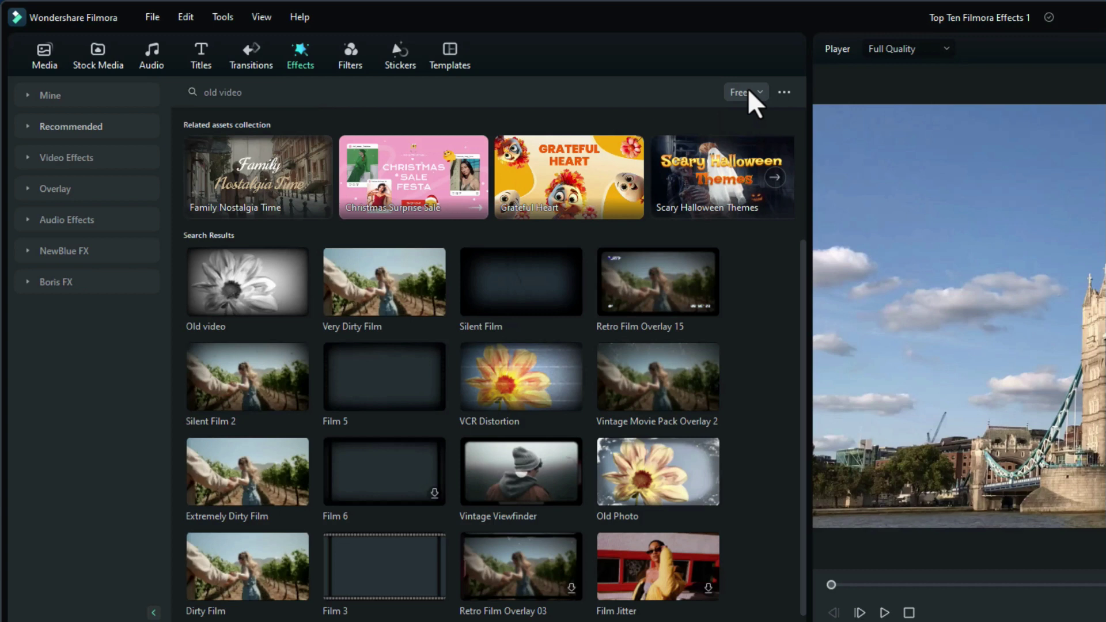
{"action": "mouse_move", "coordinate": [227, 289]}
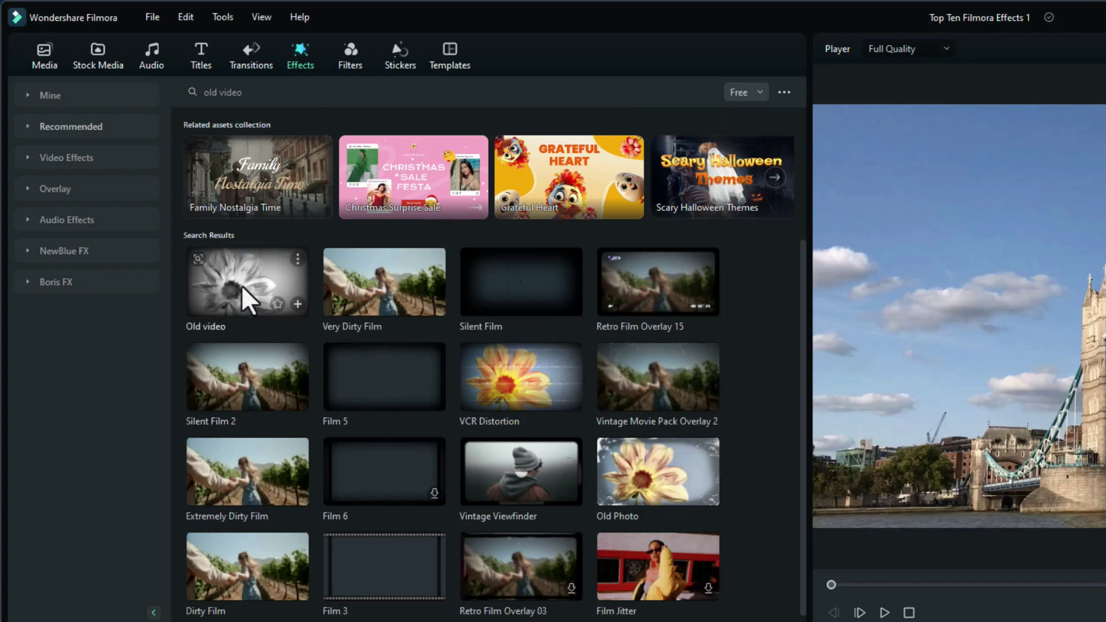
{"action": "left_click", "coordinate": [241, 285]}
{"action": "left_click_drag", "start_coordinate": [242, 287], "coordinate": [88, 531]}
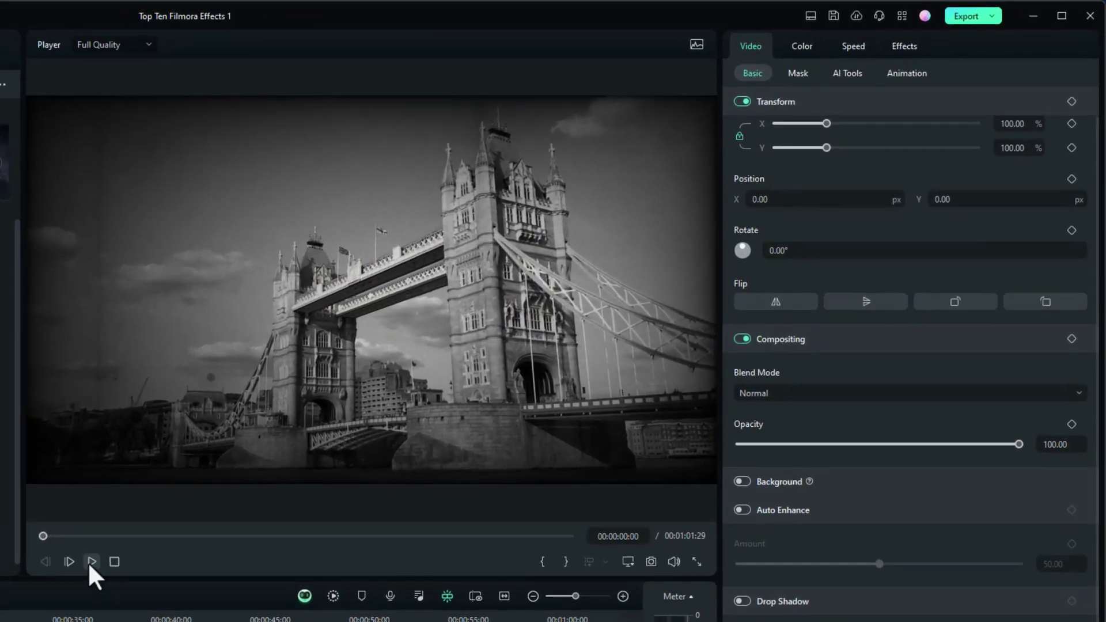
Lower the Old video effect's Fade to 135 on the Tower Bridge clip and preview the result.
{"action": "left_click", "coordinate": [90, 561]}
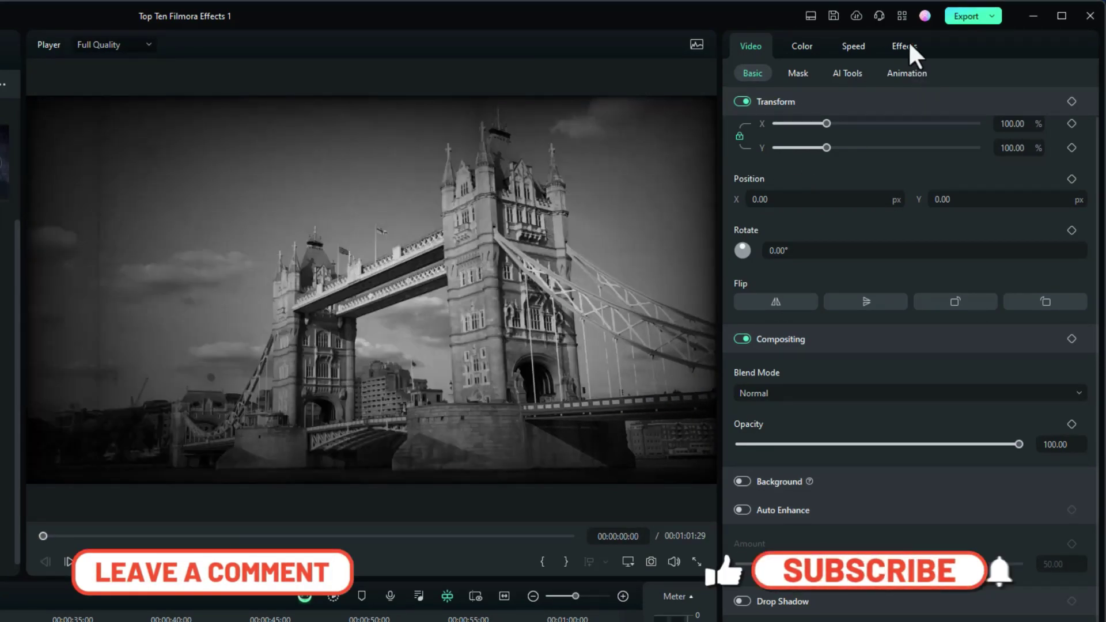
{"action": "left_click", "coordinate": [903, 46]}
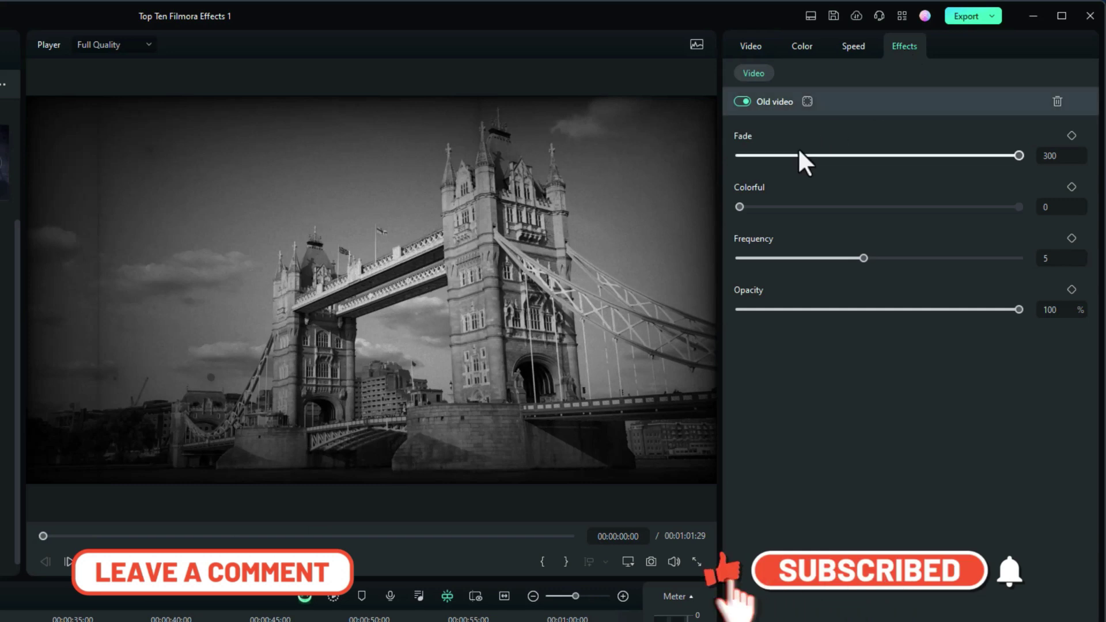
{"action": "left_click_drag", "start_coordinate": [966, 159], "coordinate": [865, 162]}
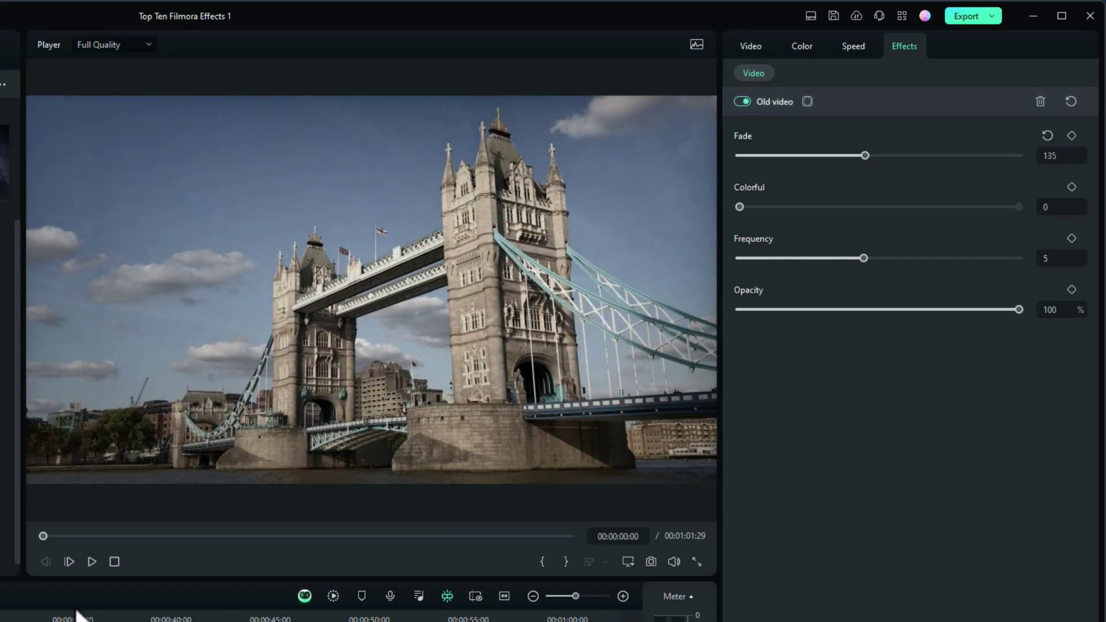
{"action": "left_click", "coordinate": [90, 561]}
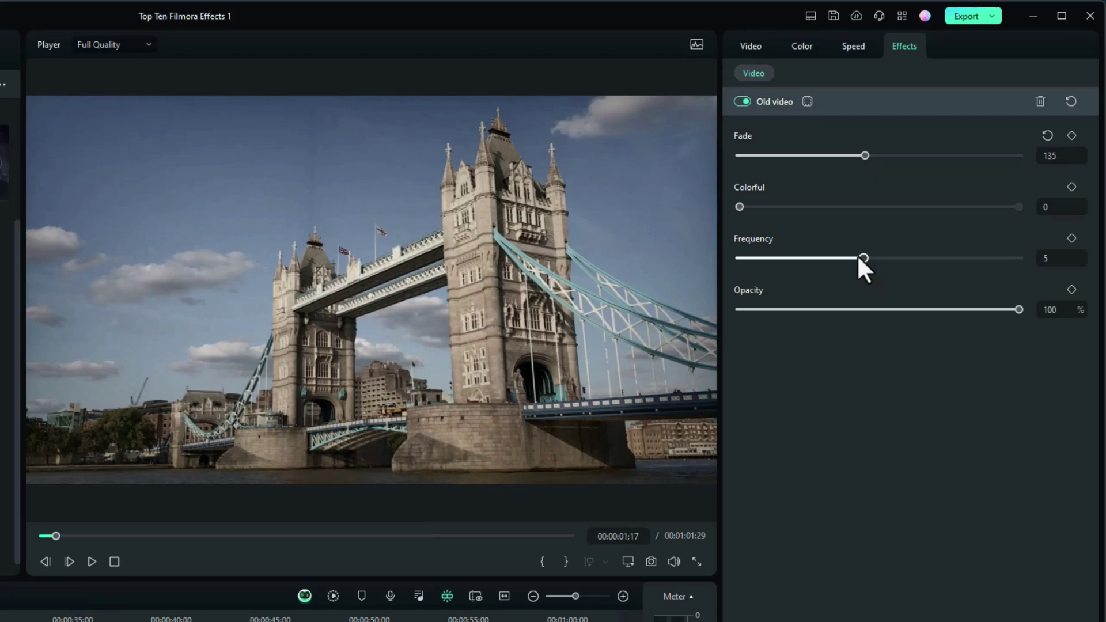
Lower the Old video effect's Frequency to 4, preview it, and try the Opacity while keeping it at 100%.
{"action": "left_click_drag", "start_coordinate": [858, 257], "coordinate": [831, 257]}
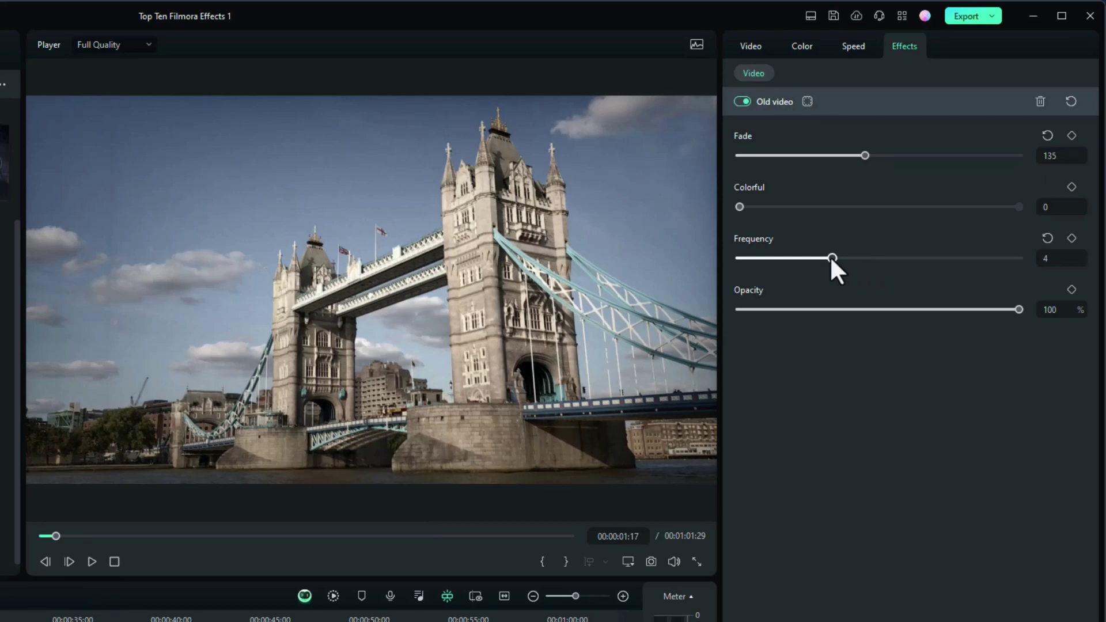
{"action": "left_click", "coordinate": [92, 561]}
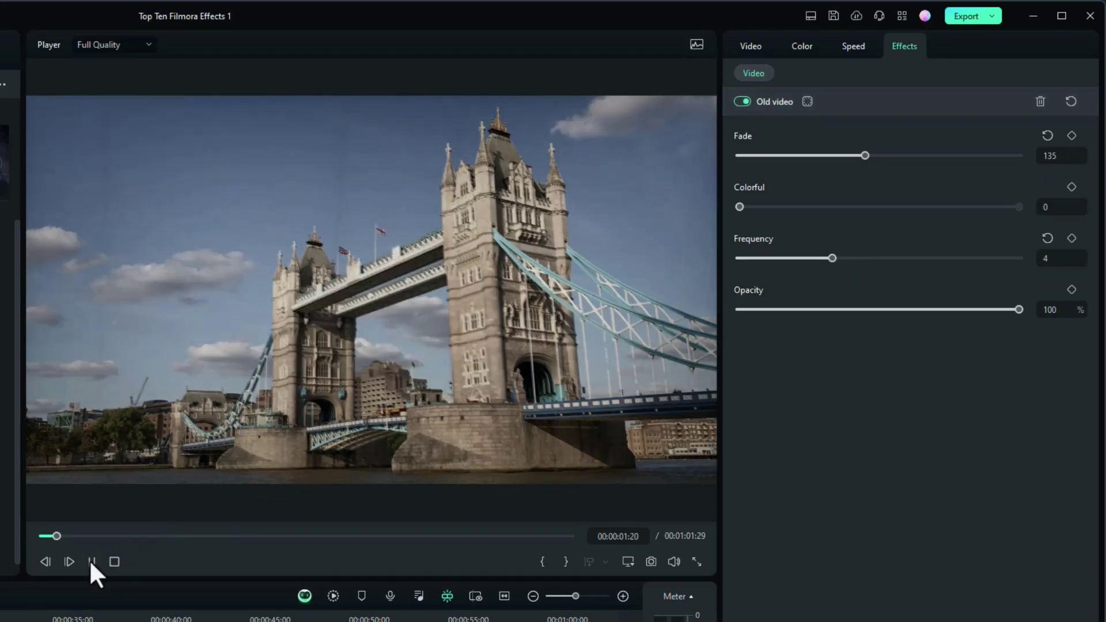
{"action": "left_click", "coordinate": [115, 561]}
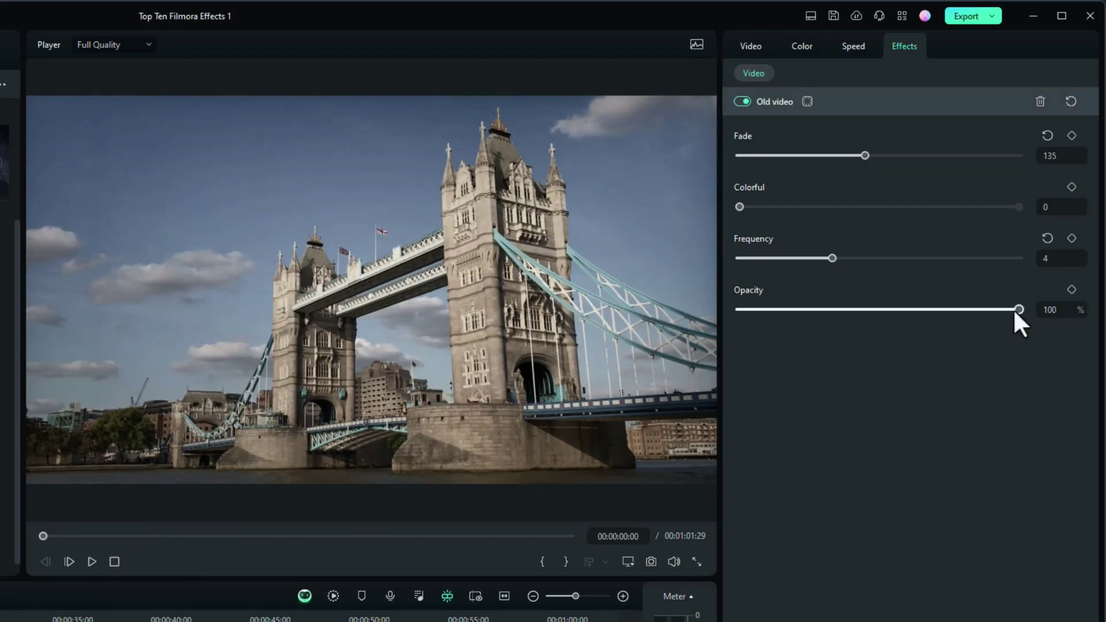
{"action": "mouse_move", "coordinate": [1014, 311]}
{"action": "left_mouse_down"}
{"action": "mouse_move", "coordinate": [973, 311]}
{"action": "mouse_move", "coordinate": [1019, 310]}
{"action": "left_mouse_up"}
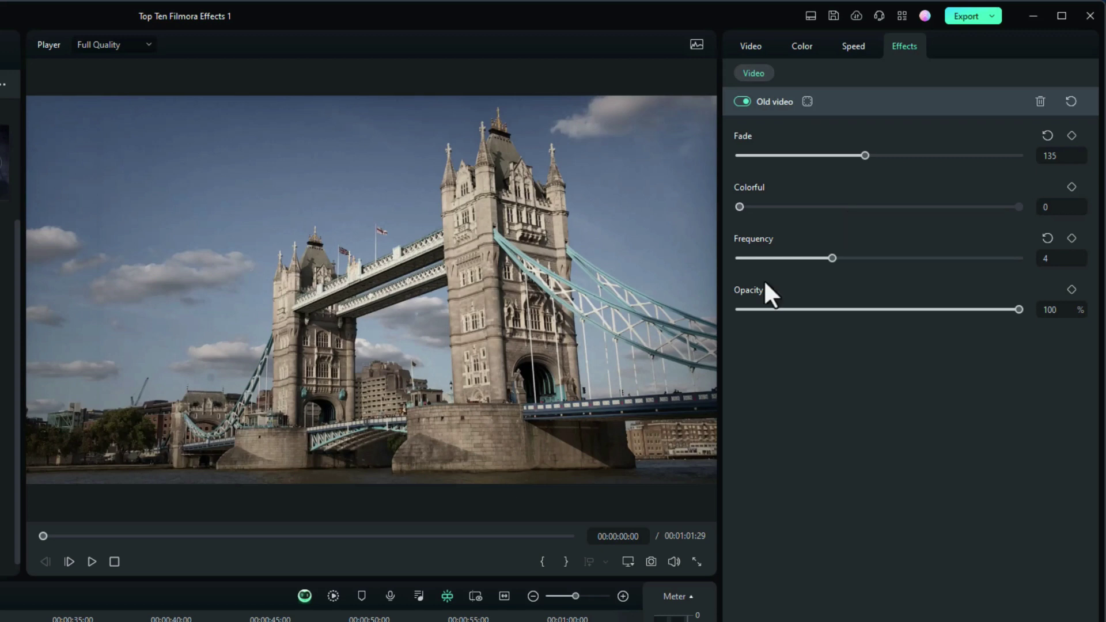
Reset all Old video settings to their defaults and play the Tower Bridge clip.
{"action": "left_click", "coordinate": [1070, 100]}
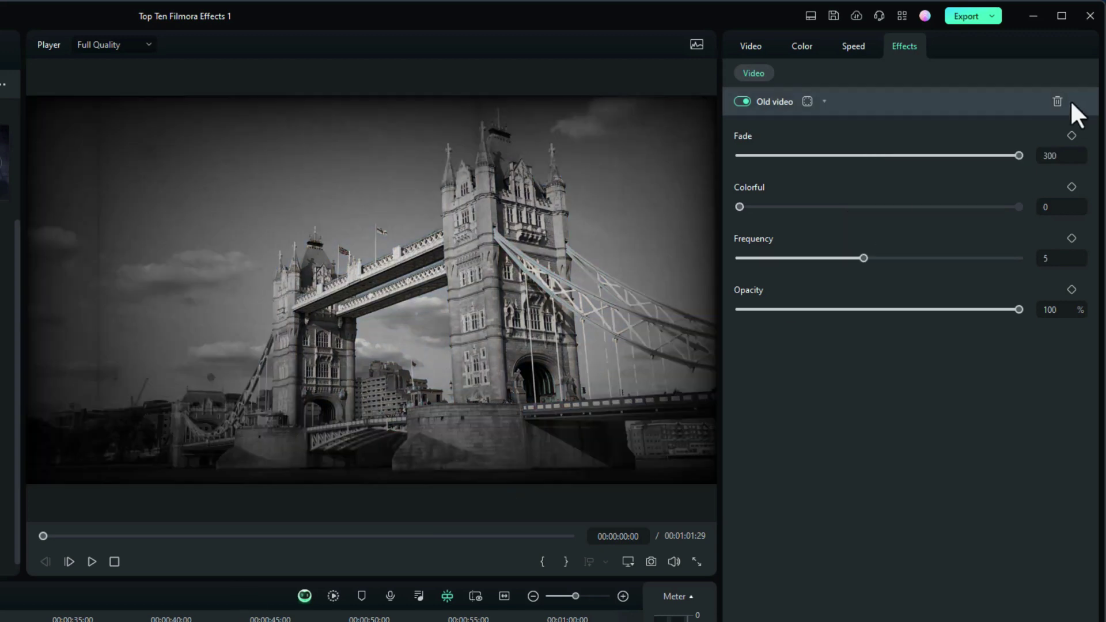
{"action": "left_click", "coordinate": [91, 561]}
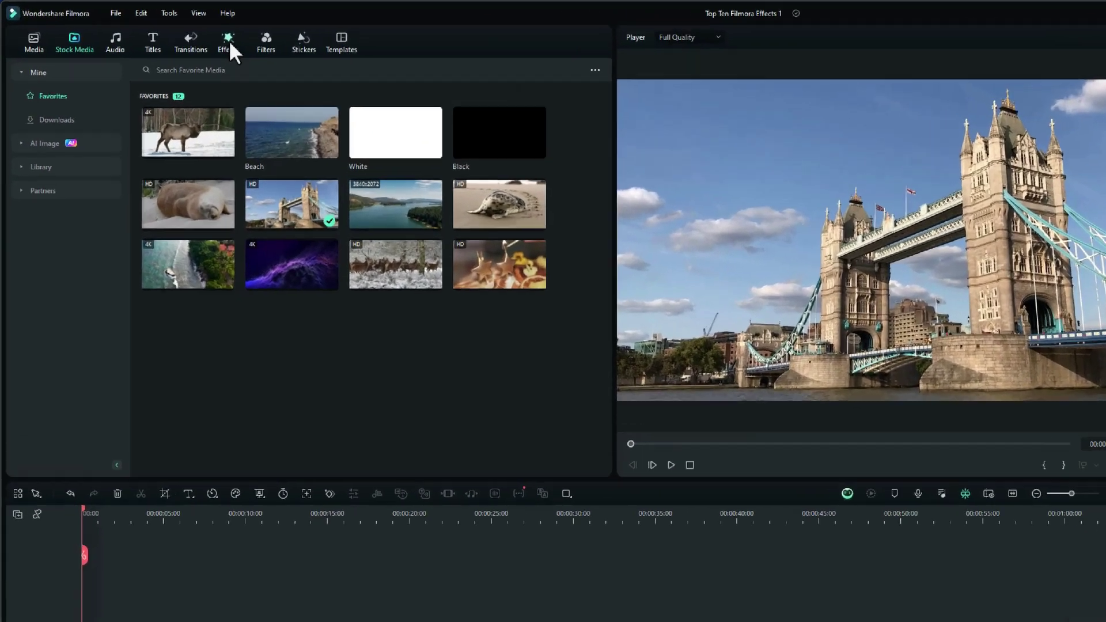
Search the effects for extreme, apply the Extreme effect to the Tower Bridge clip and preview it.
{"action": "left_click", "coordinate": [167, 30]}
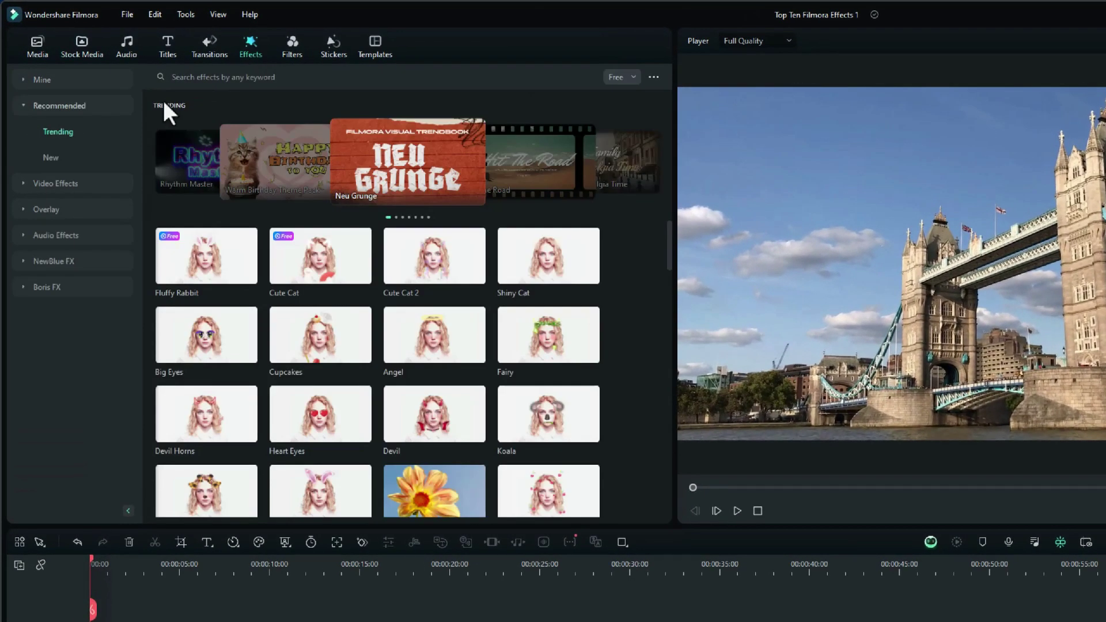
{"action": "left_click", "coordinate": [223, 77]}
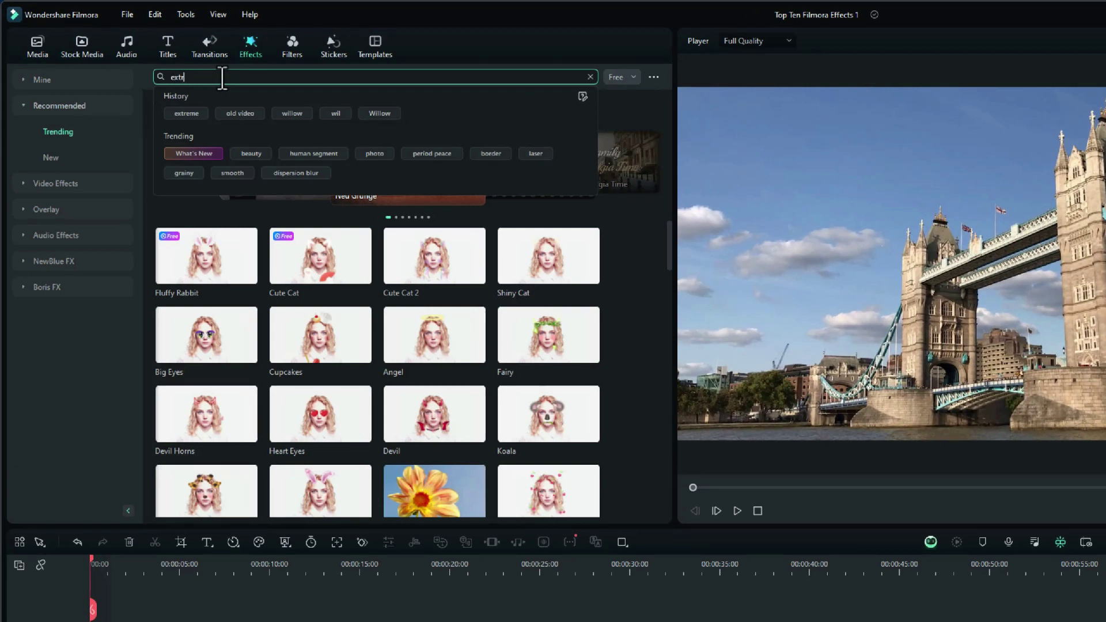
{"action": "key", "text": "Return"}
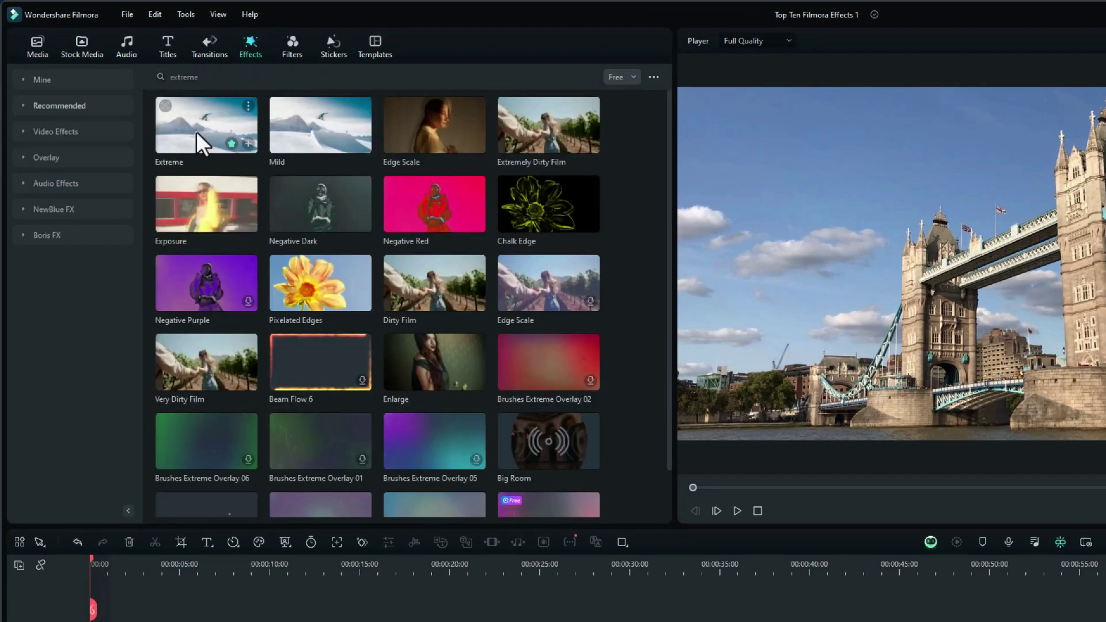
{"action": "left_click_drag", "start_coordinate": [188, 143], "coordinate": [88, 534]}
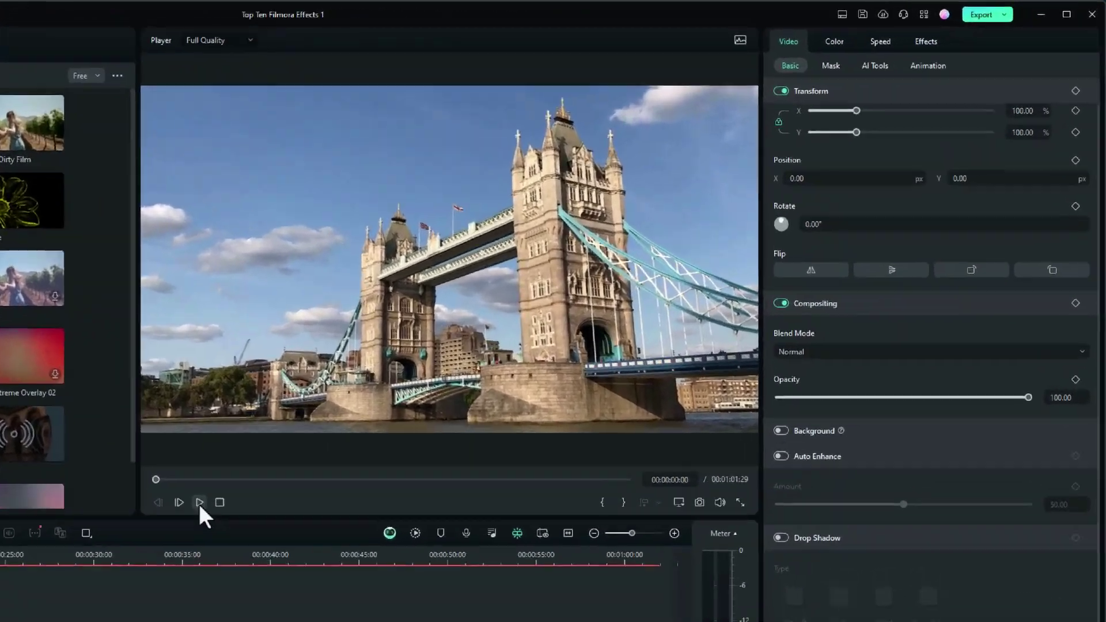
{"action": "left_click", "coordinate": [492, 341]}
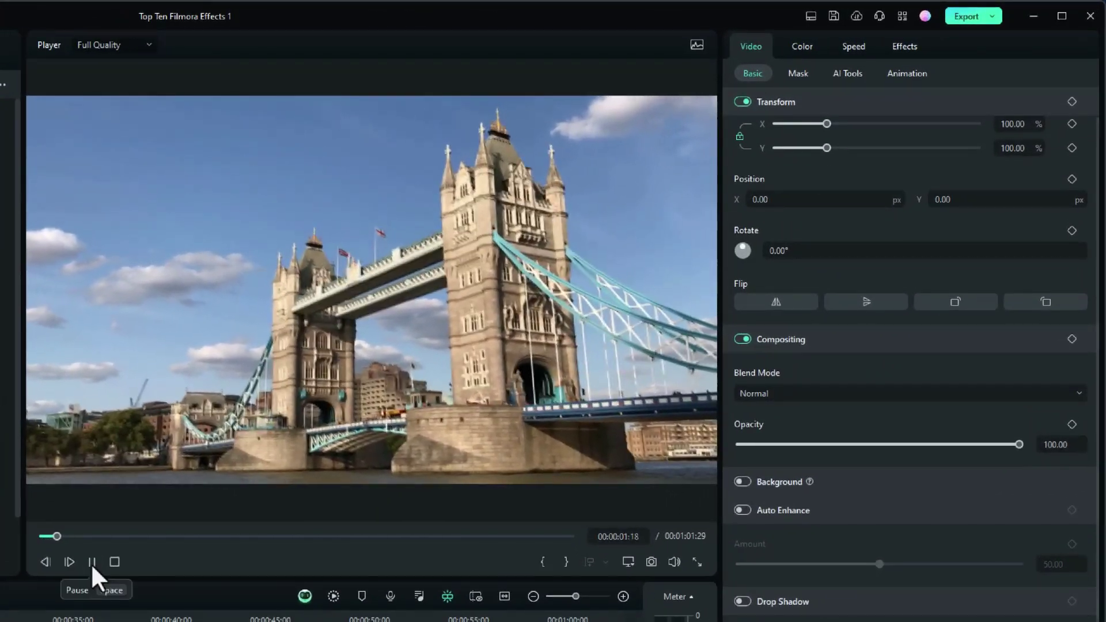
{"action": "left_click", "coordinate": [118, 563]}
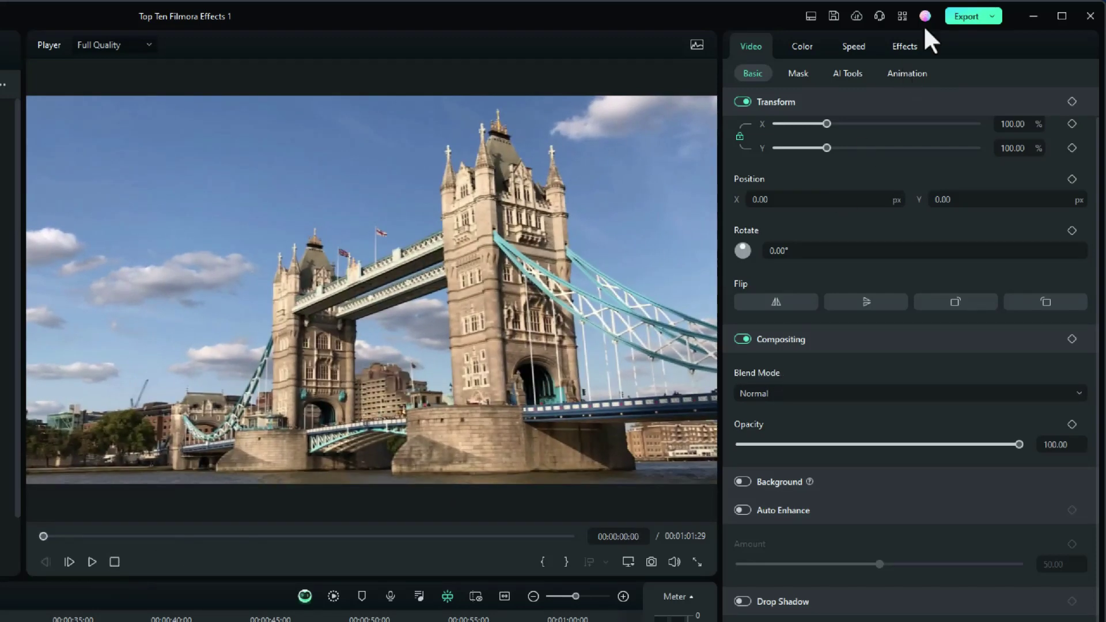
Try a Frequency of 138.78 for the Extreme effect during playback and set it to 205.10.
{"action": "left_click", "coordinate": [907, 46]}
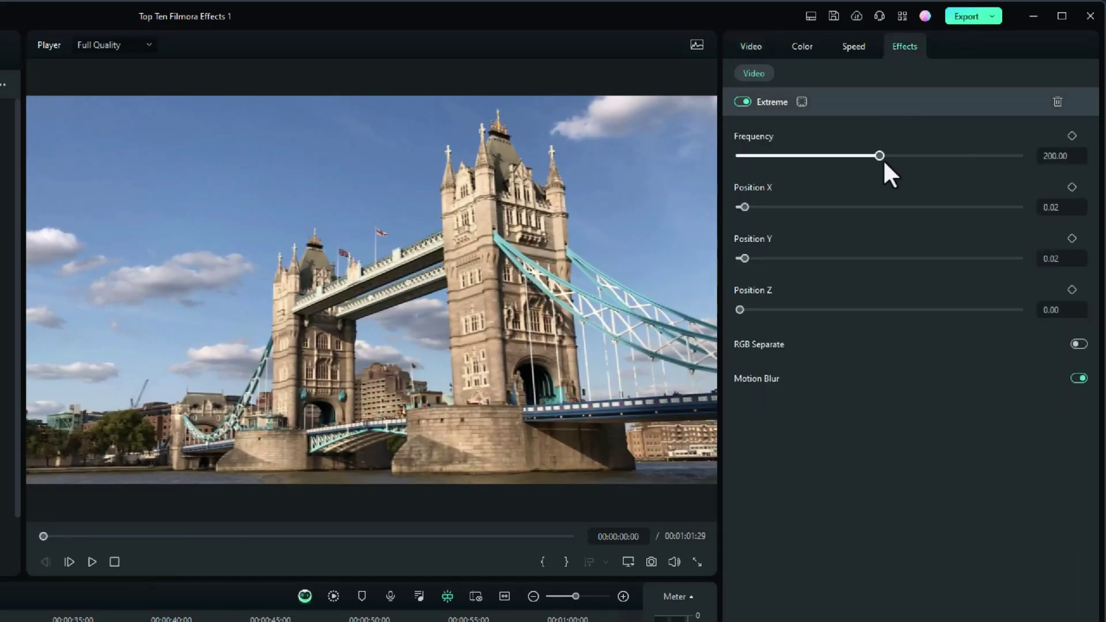
{"action": "left_click_drag", "start_coordinate": [879, 156], "coordinate": [836, 156]}
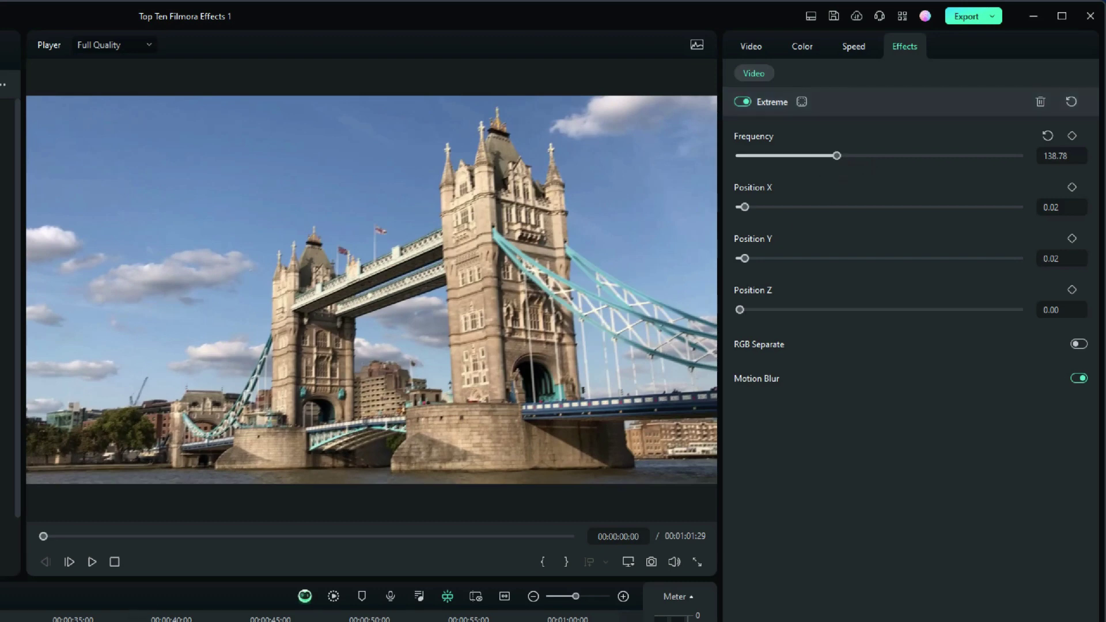
{"action": "left_click", "coordinate": [92, 562]}
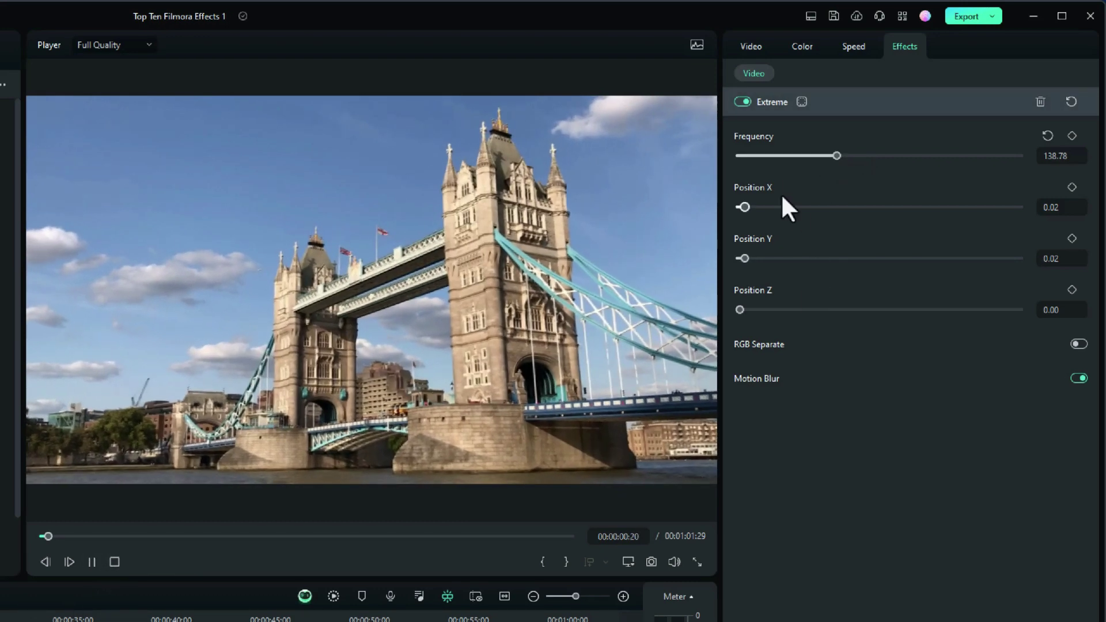
{"action": "left_click_drag", "start_coordinate": [824, 156], "coordinate": [882, 155]}
Try raising the Extreme effect's Position X to 0.19, Position Y, and Position Z to 4.49, resetting each to its default.
{"action": "left_click_drag", "start_coordinate": [743, 206], "coordinate": [793, 207]}
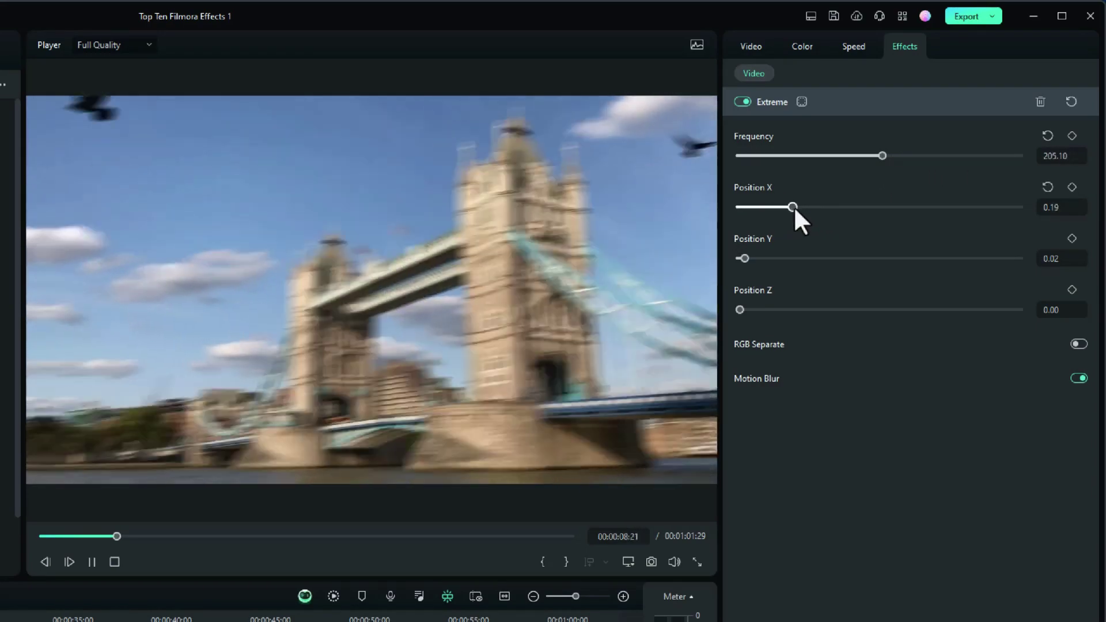
{"action": "left_click", "coordinate": [1047, 186]}
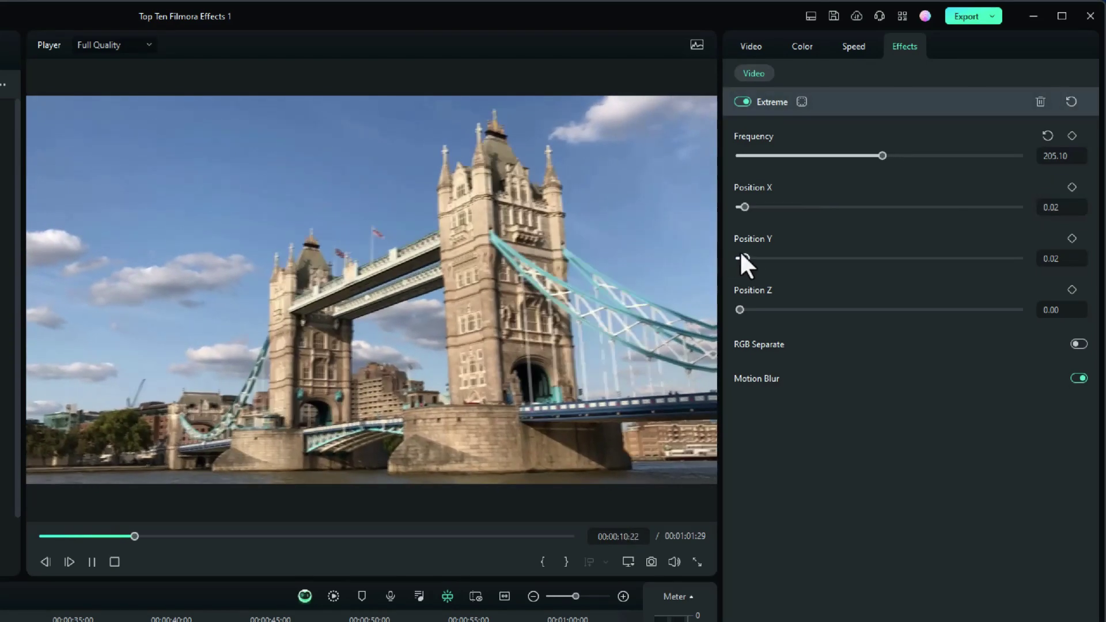
{"action": "left_click", "coordinate": [743, 258]}
{"action": "left_click_drag", "start_coordinate": [743, 258], "coordinate": [787, 258]}
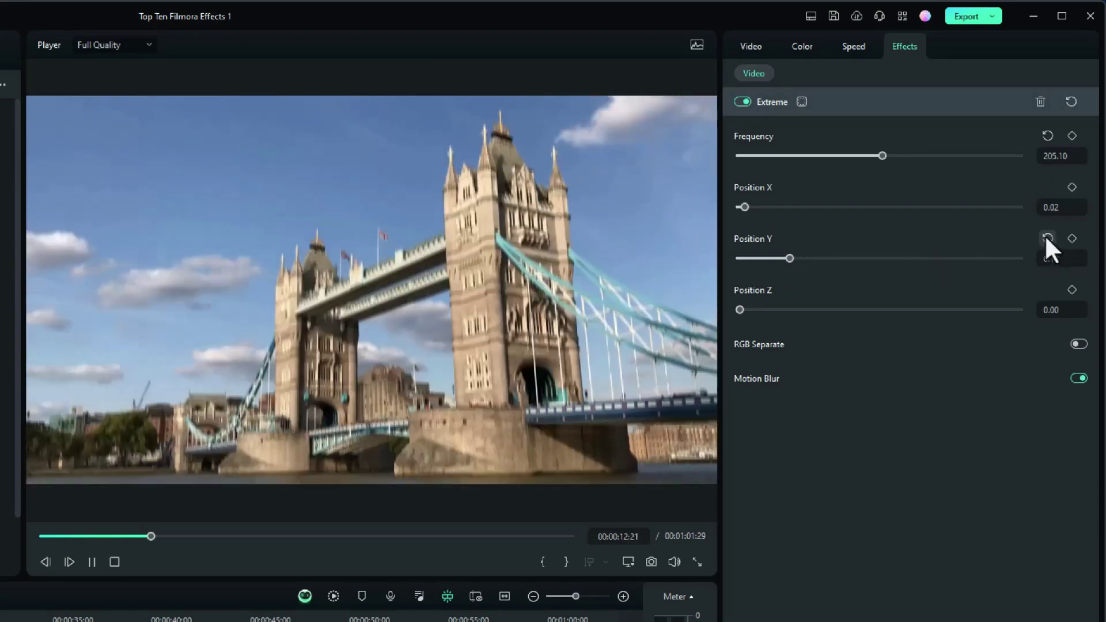
{"action": "left_click", "coordinate": [1047, 238]}
{"action": "left_click_drag", "start_coordinate": [740, 309], "coordinate": [906, 310]}
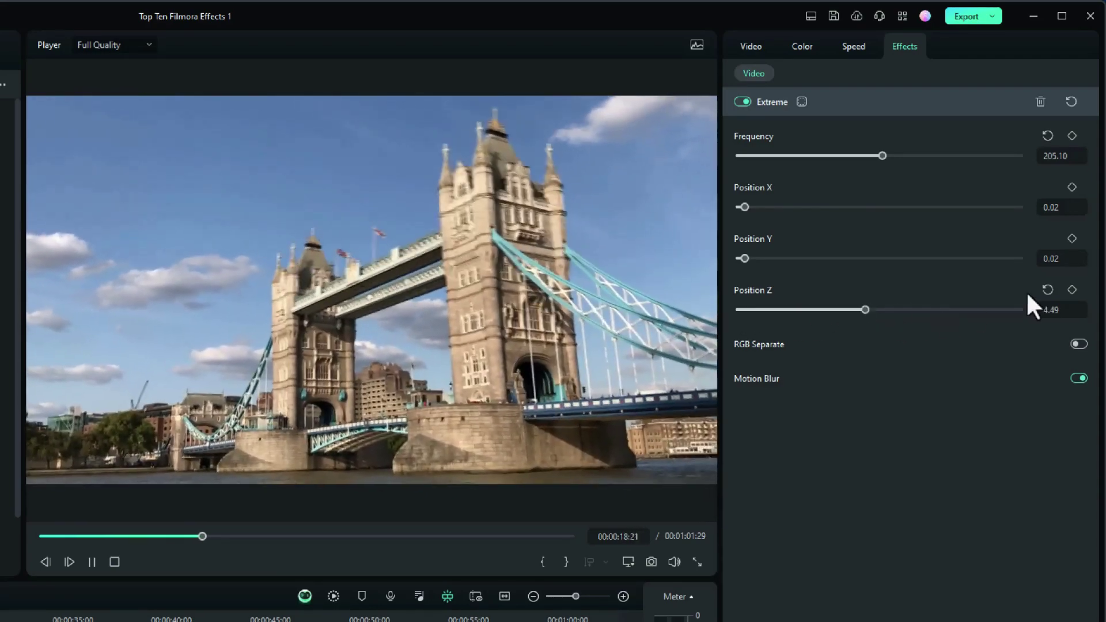
{"action": "left_click", "coordinate": [1047, 290]}
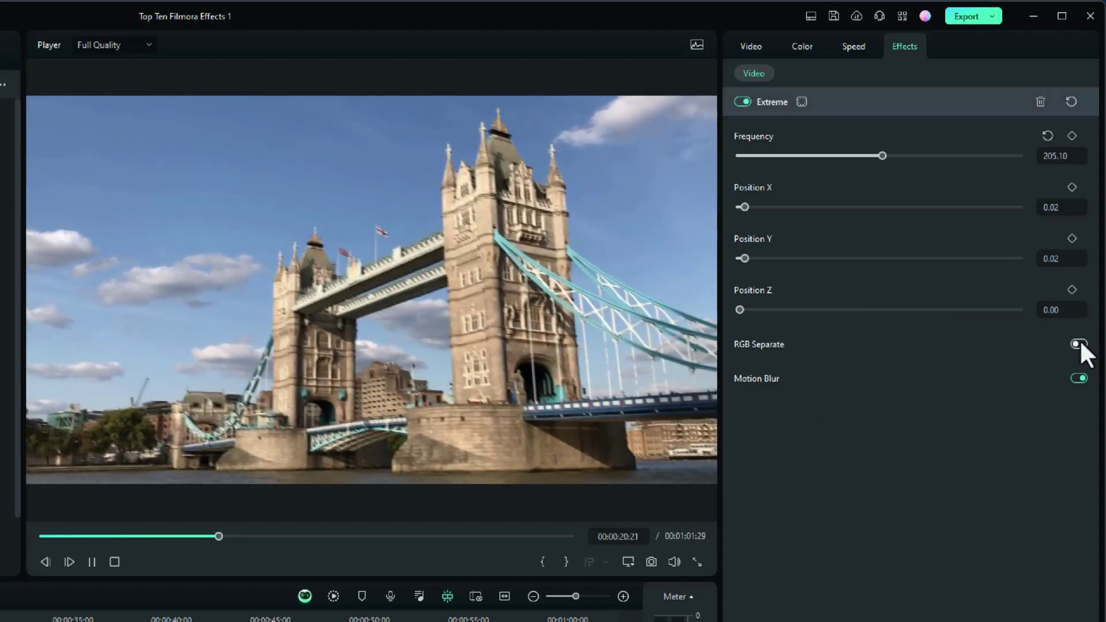
Compare the Extreme effect during playback by toggling RGB Separate on and back off, and toggling Motion Blur.
{"action": "left_click", "coordinate": [1077, 343]}
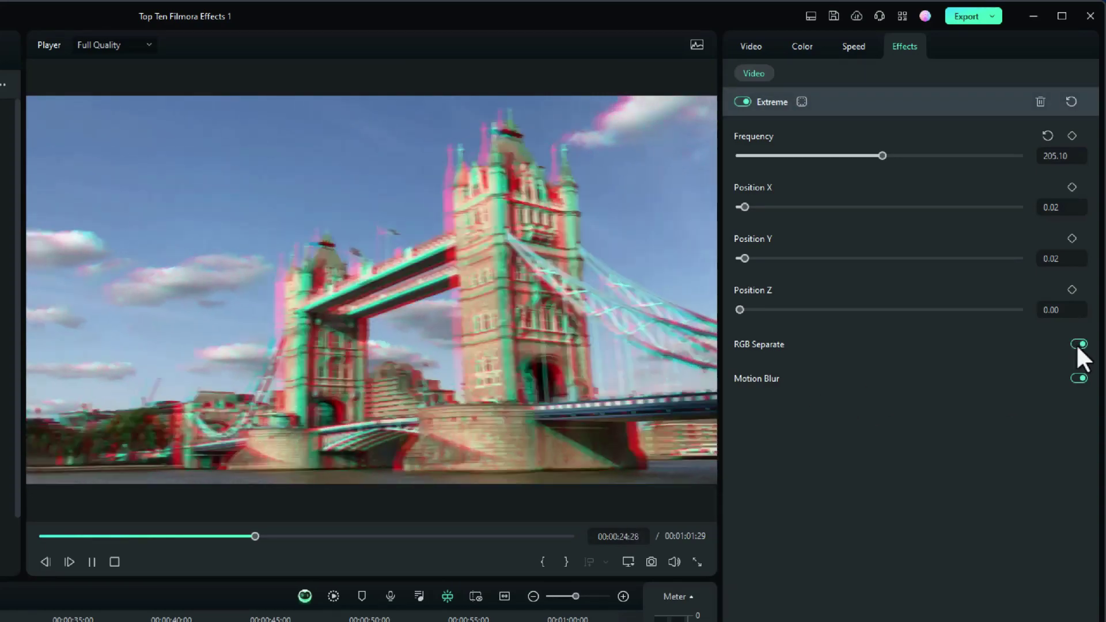
{"action": "left_click", "coordinate": [1078, 344]}
{"action": "left_click", "coordinate": [1080, 378]}
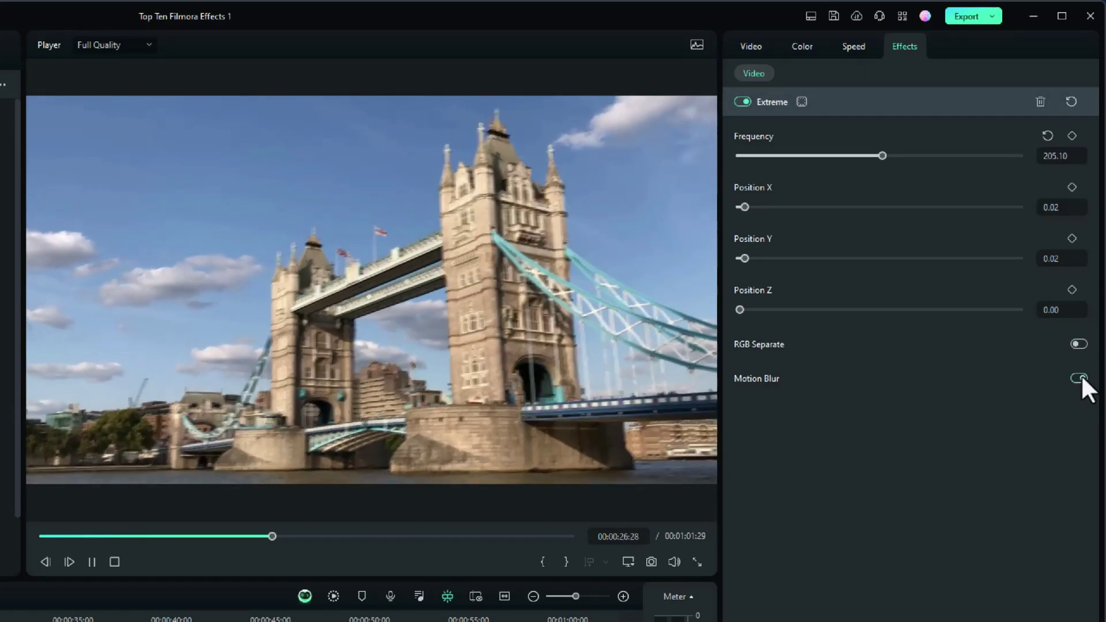
{"action": "left_click", "coordinate": [1079, 376]}
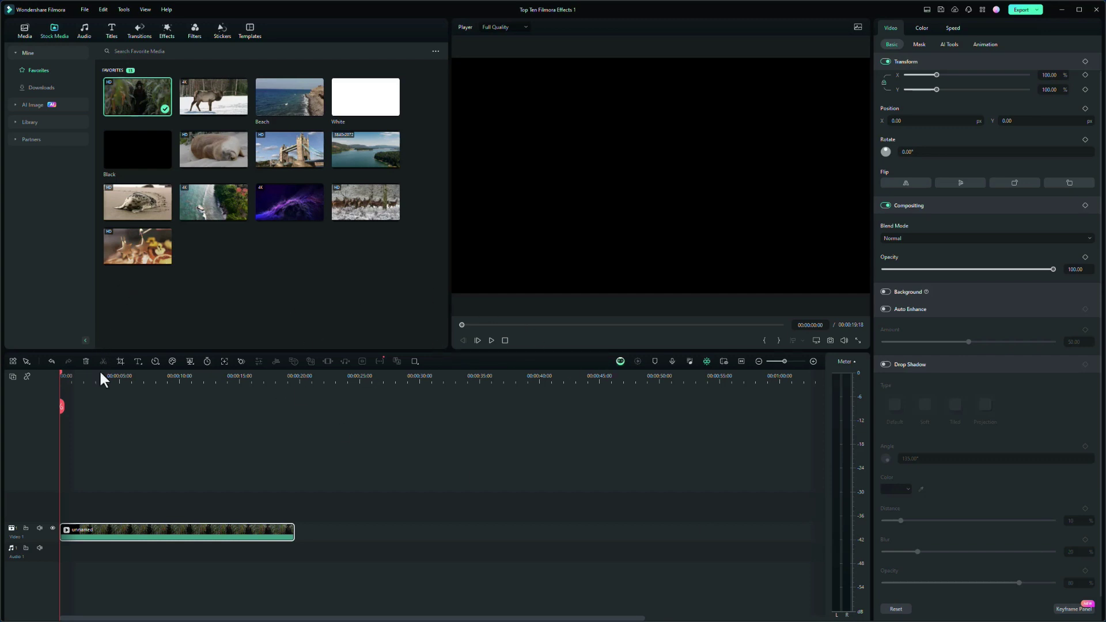
Search the effects for glitch and apply the Glitch Dispersion effect to the cornfield clip.
{"action": "left_click", "coordinate": [491, 341]}
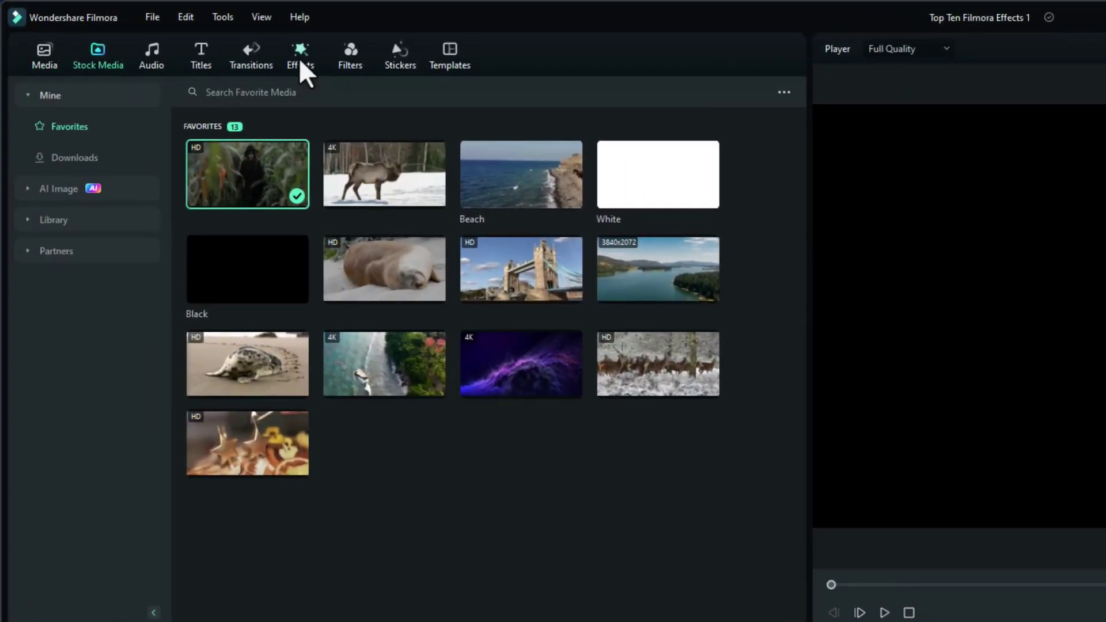
{"action": "left_click", "coordinate": [299, 59]}
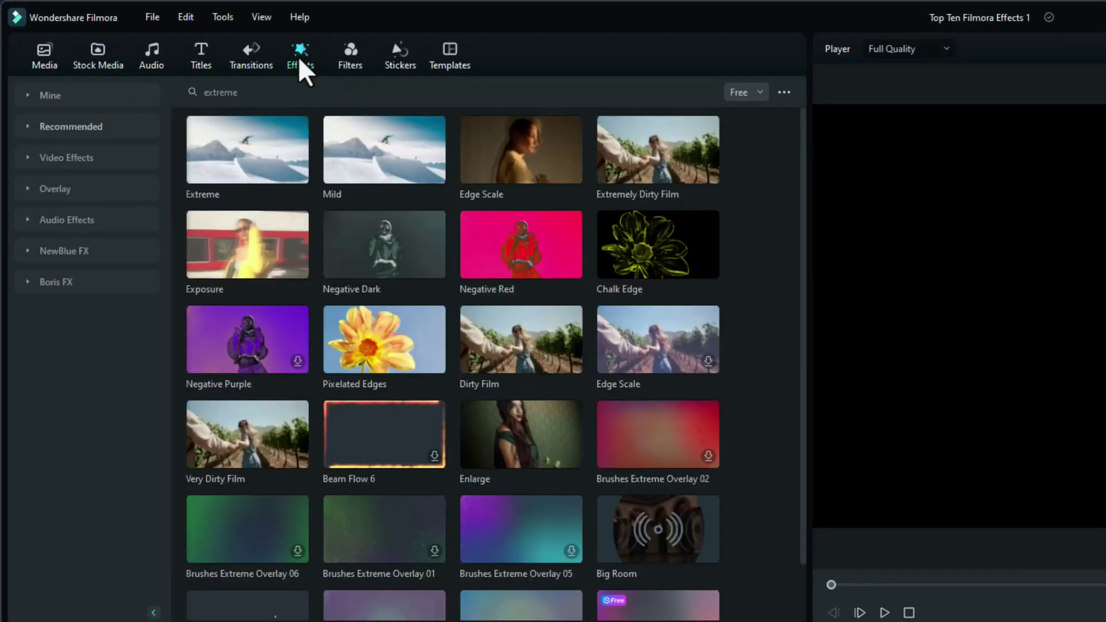
{"action": "left_click", "coordinate": [57, 127]}
{"action": "left_click", "coordinate": [308, 95]}
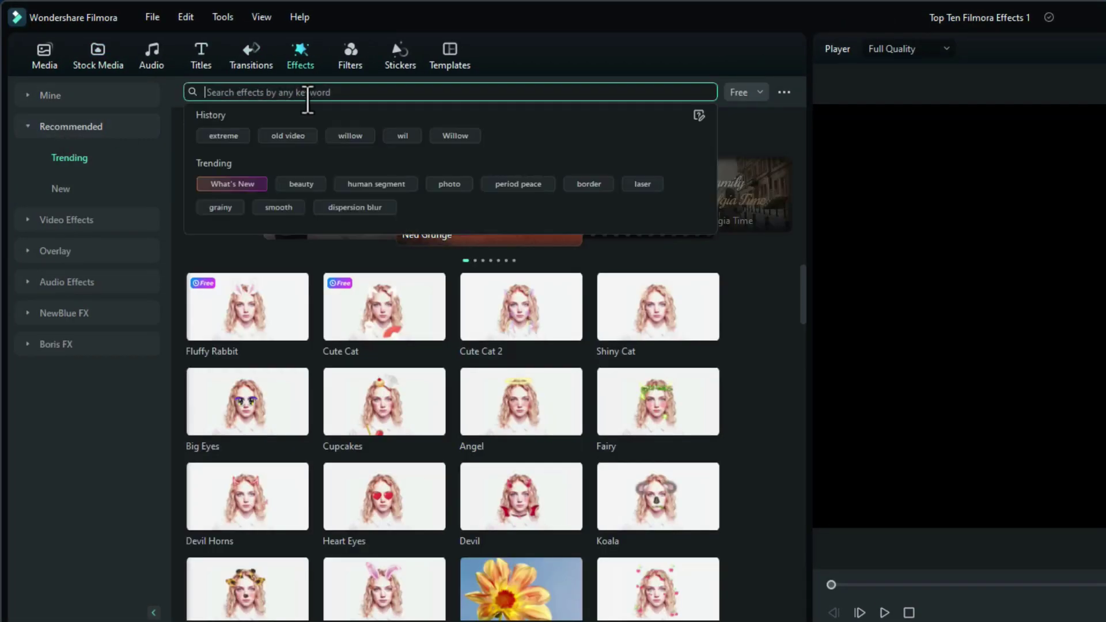
{"action": "type", "text": "glitch"}
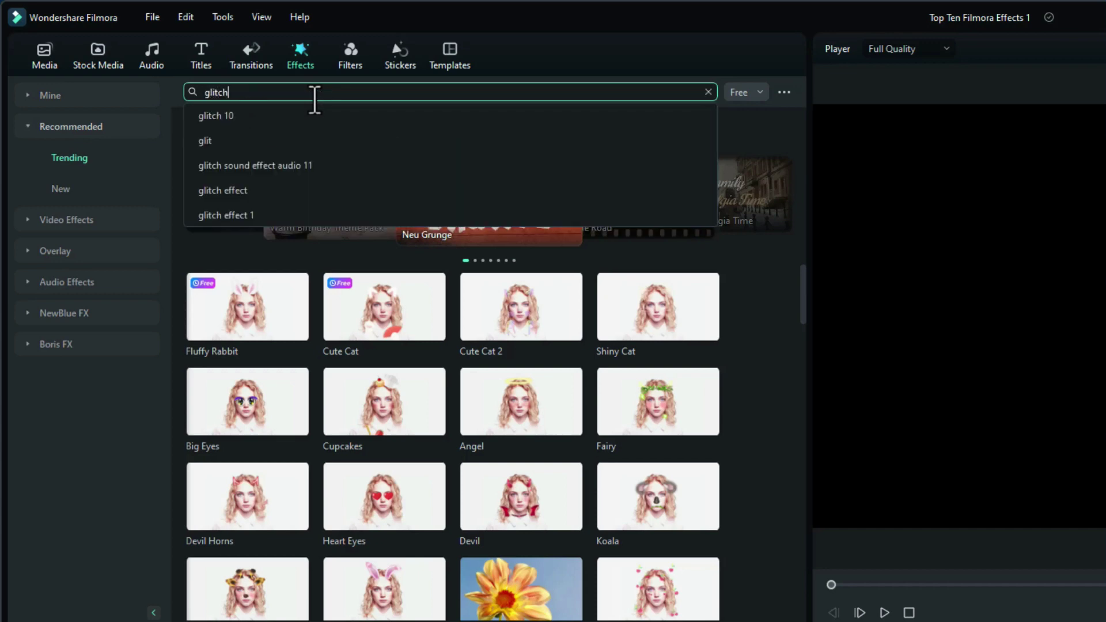
{"action": "key", "text": "Return"}
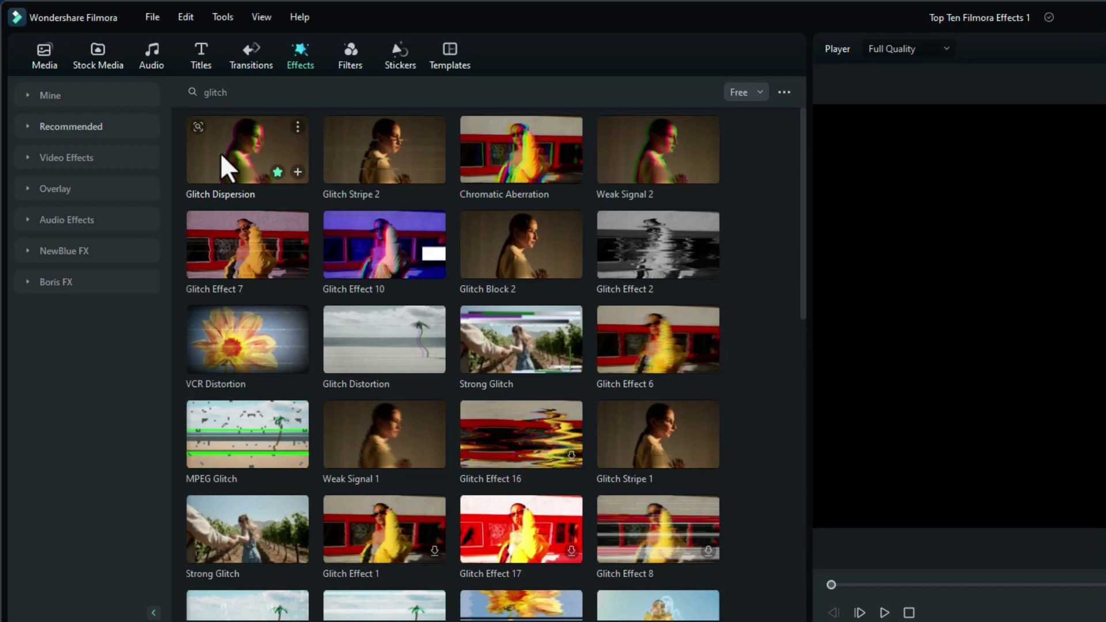
{"action": "left_click_drag", "start_coordinate": [220, 153], "coordinate": [88, 527]}
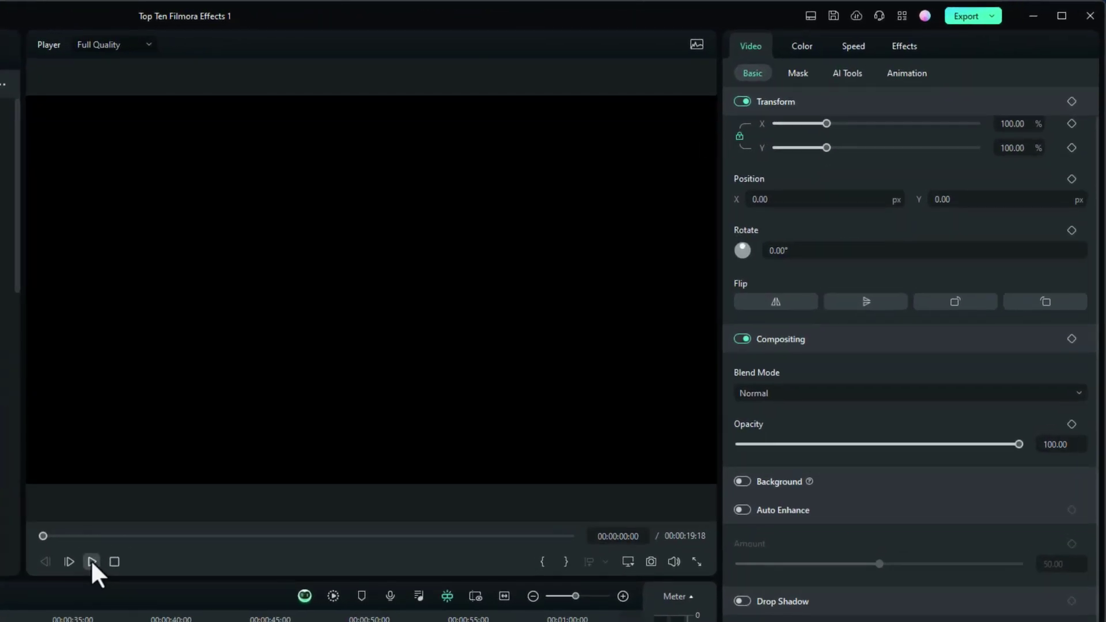
Try a Strength of 0.25 for the Glitch Dispersion effect, raise it to 0.63 and reduce its Opacity during playback.
{"action": "left_click", "coordinate": [492, 341]}
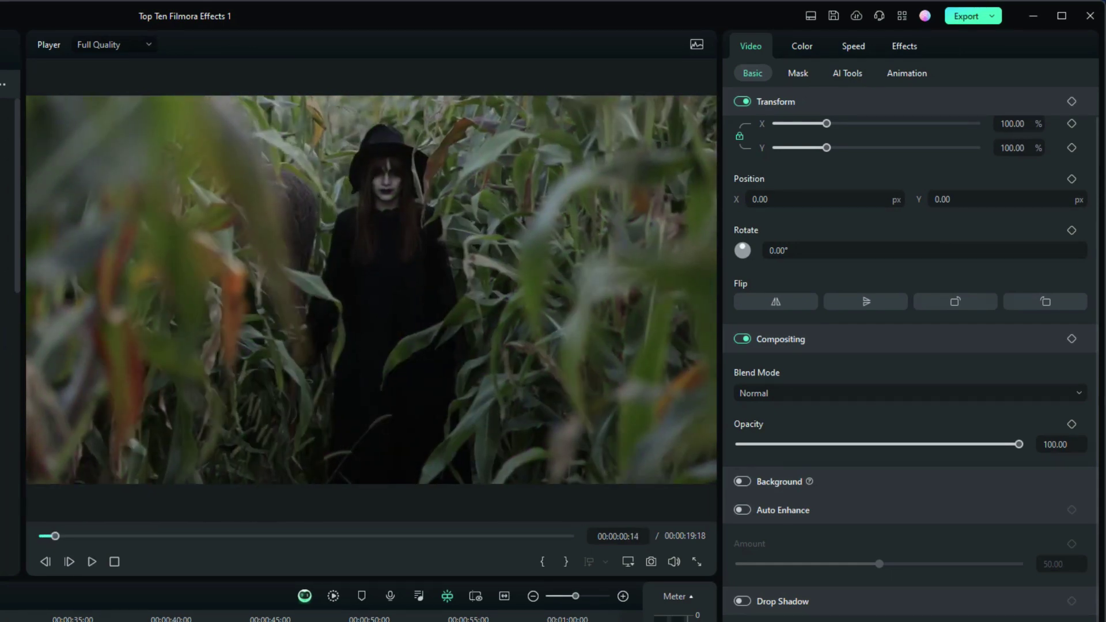
{"action": "left_click", "coordinate": [898, 48]}
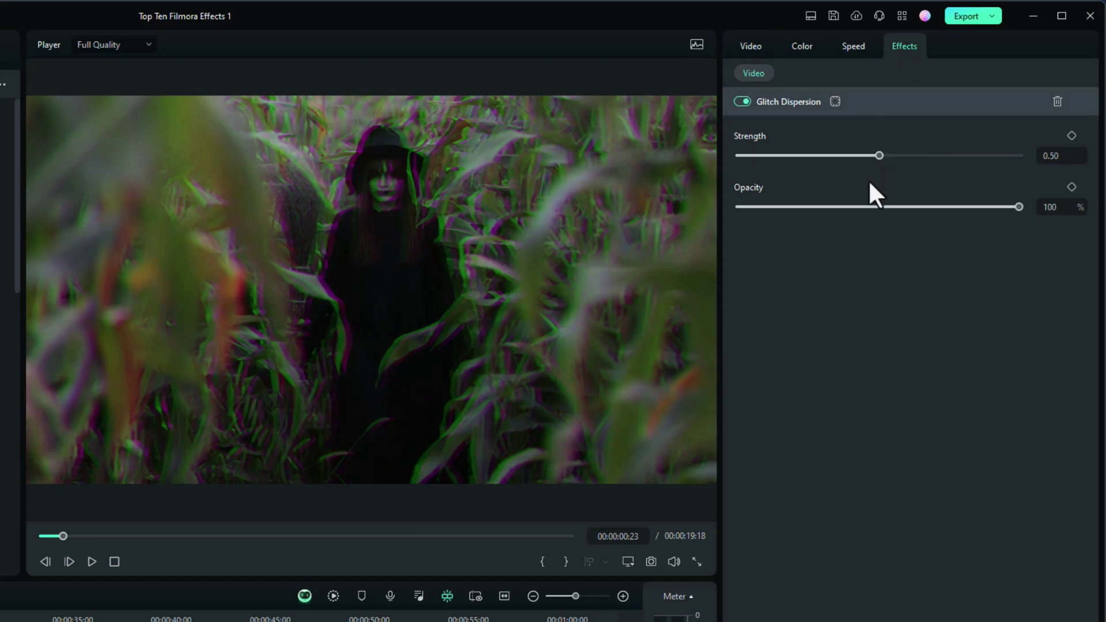
{"action": "left_click_drag", "start_coordinate": [844, 151], "coordinate": [809, 156]}
{"action": "left_click", "coordinate": [92, 562]}
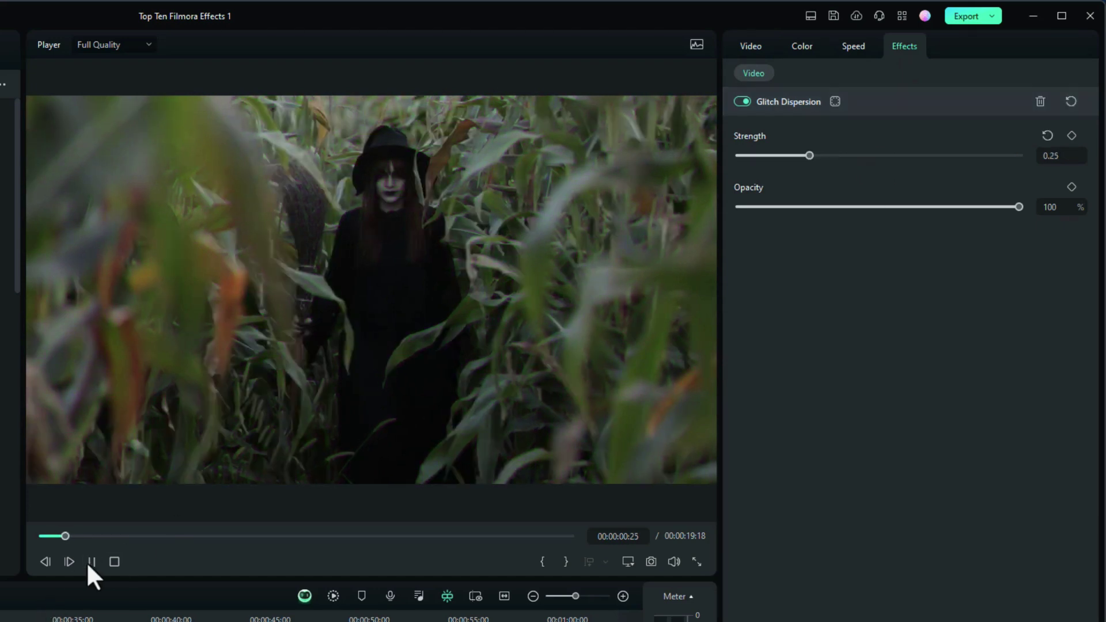
{"action": "left_click_drag", "start_coordinate": [811, 154], "coordinate": [914, 155]}
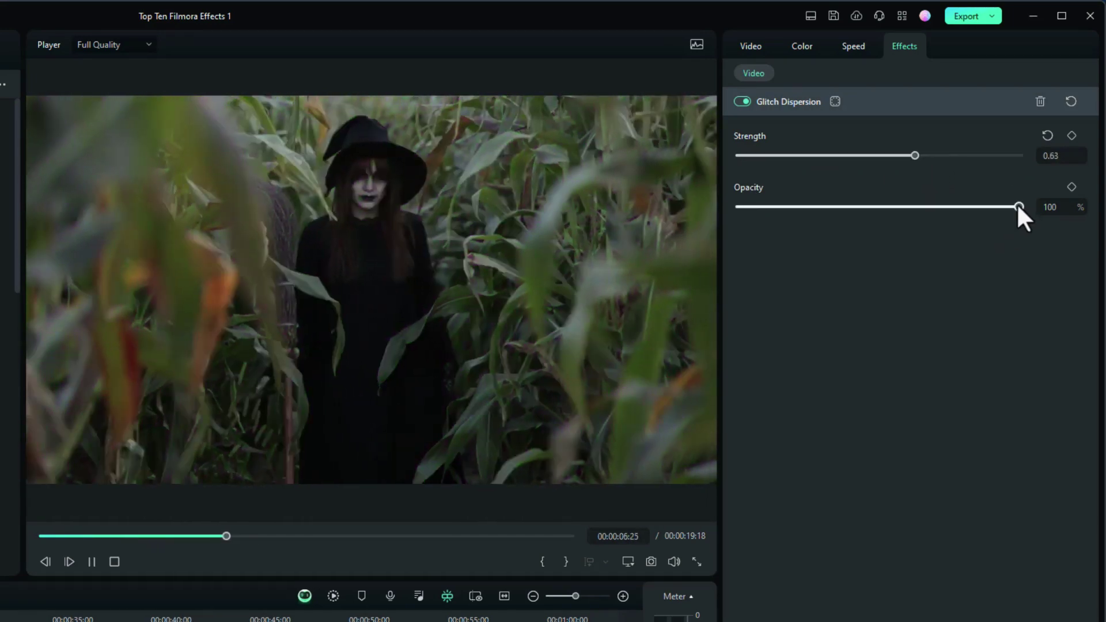
{"action": "left_click_drag", "start_coordinate": [1019, 206], "coordinate": [893, 208]}
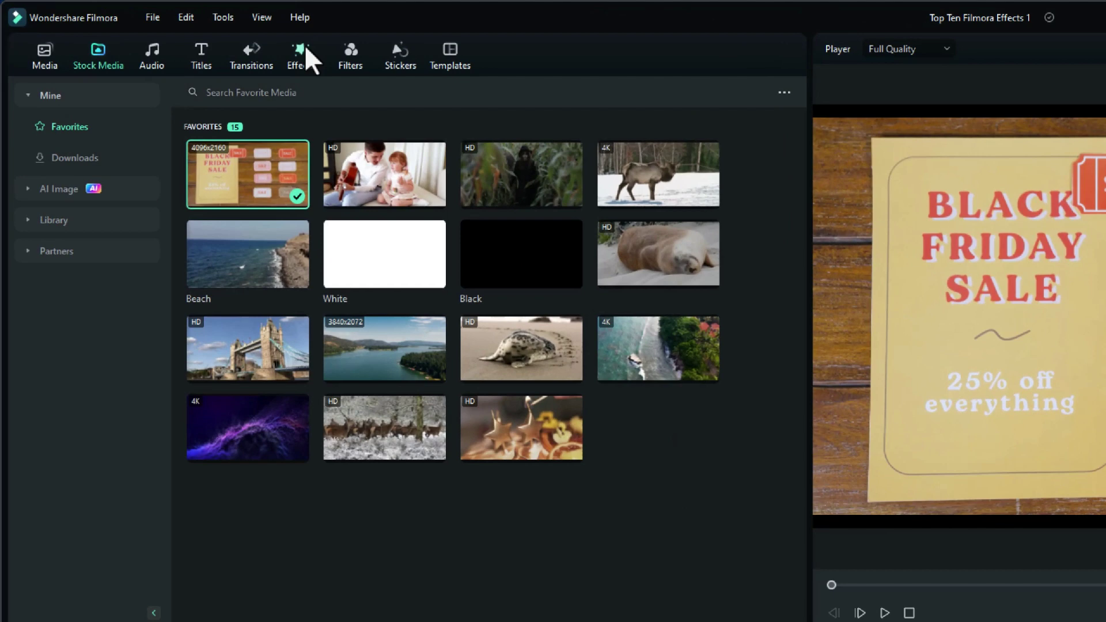
Search the effects for mosaic and apply the Mosaic effect to the Black Friday sale clip.
{"action": "left_click", "coordinate": [304, 50]}
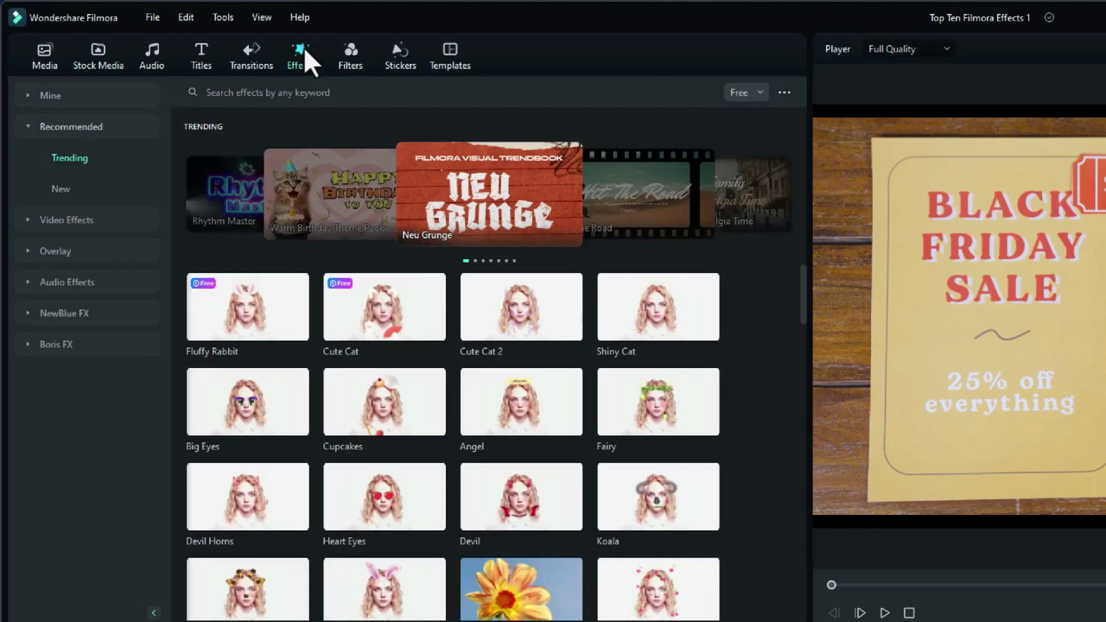
{"action": "left_click", "coordinate": [299, 91]}
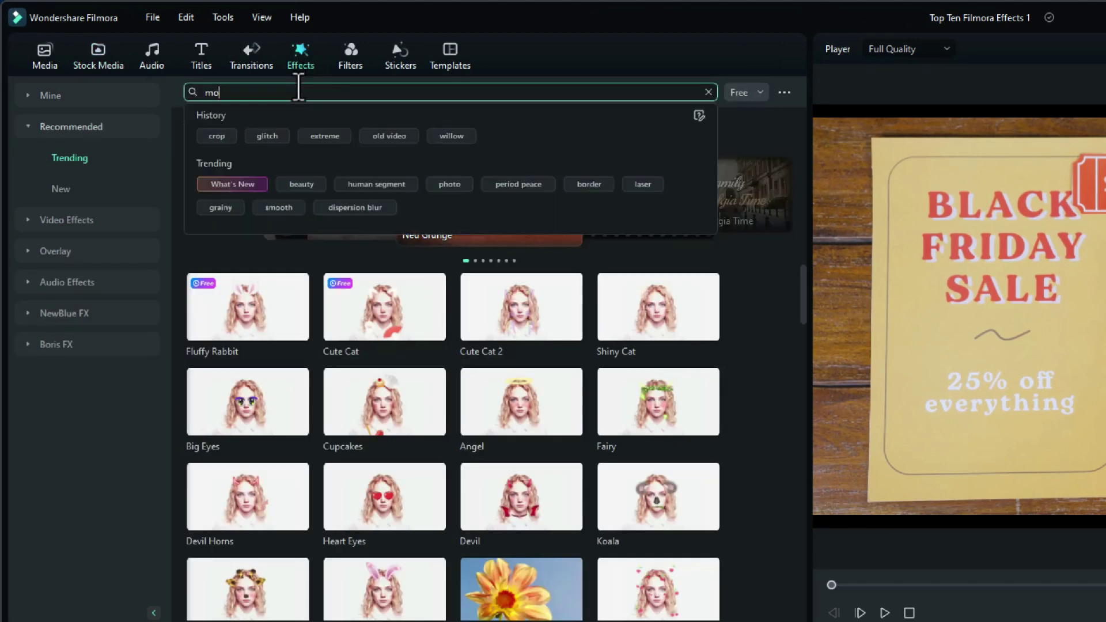
{"action": "key", "text": "Return"}
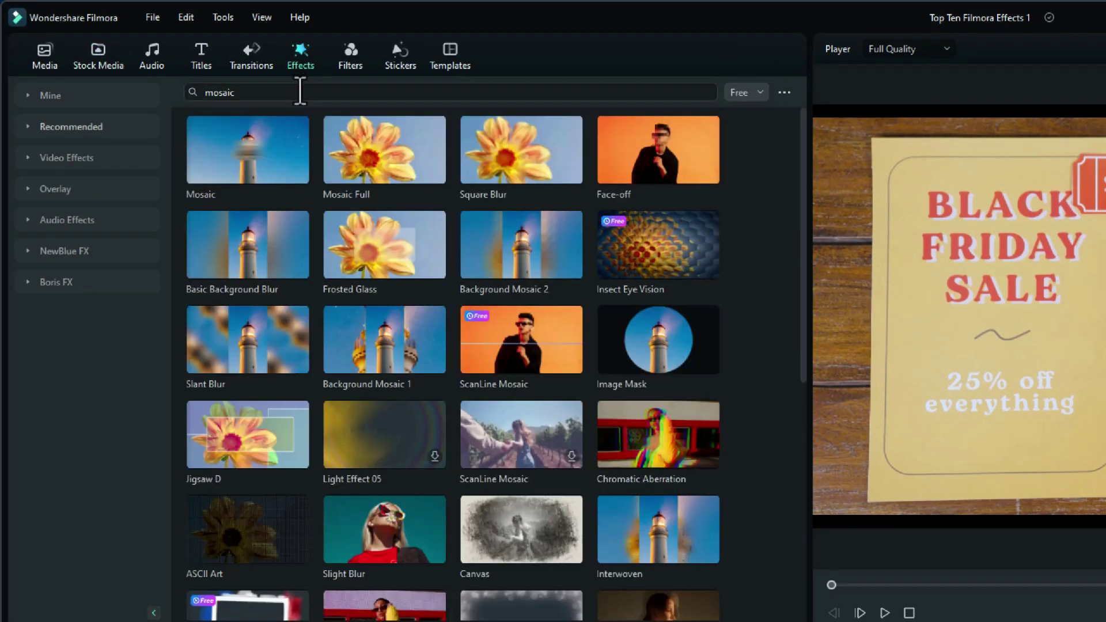
{"action": "left_click_drag", "start_coordinate": [244, 161], "coordinate": [64, 510]}
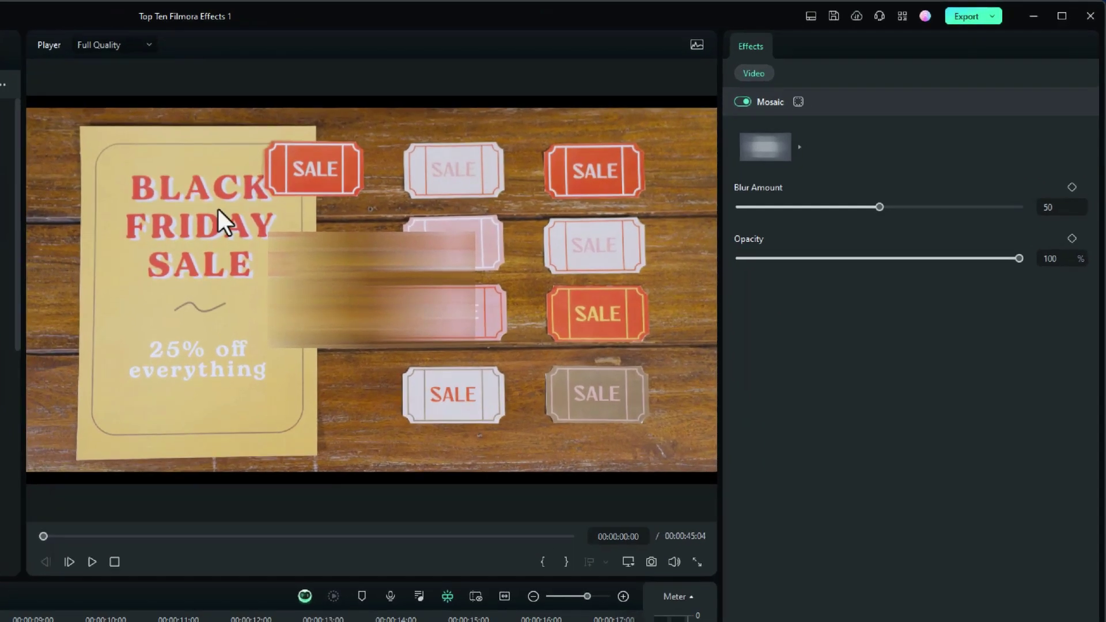
Move the Mosaic area over the poster's "25% off everything" text and resize it to fit around the text.
{"action": "left_click", "coordinate": [359, 308]}
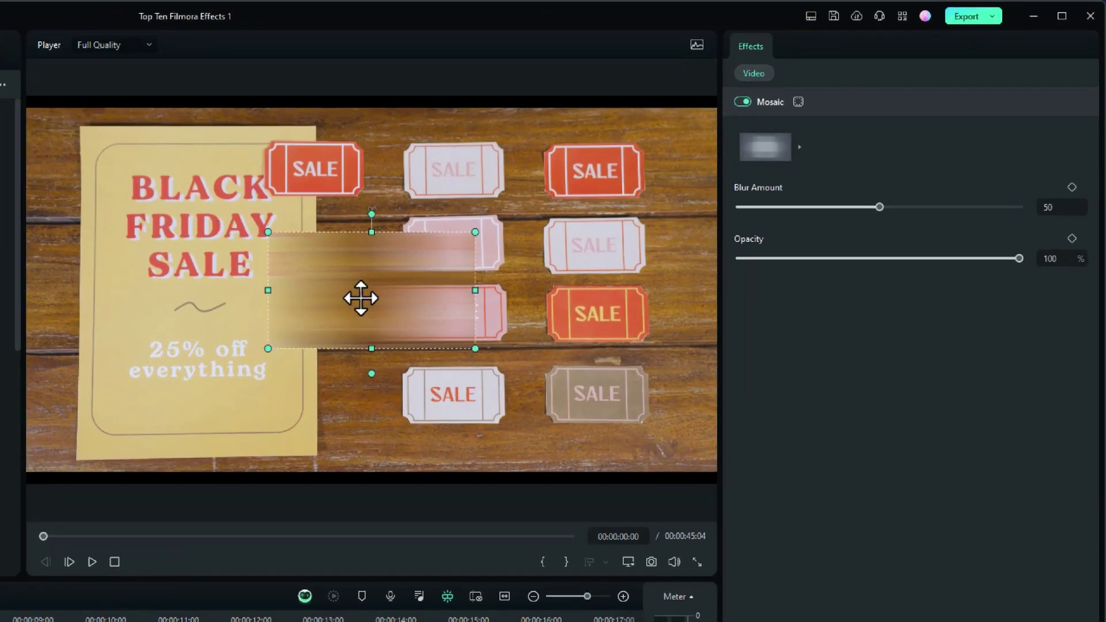
{"action": "left_click_drag", "start_coordinate": [361, 298], "coordinate": [185, 378]}
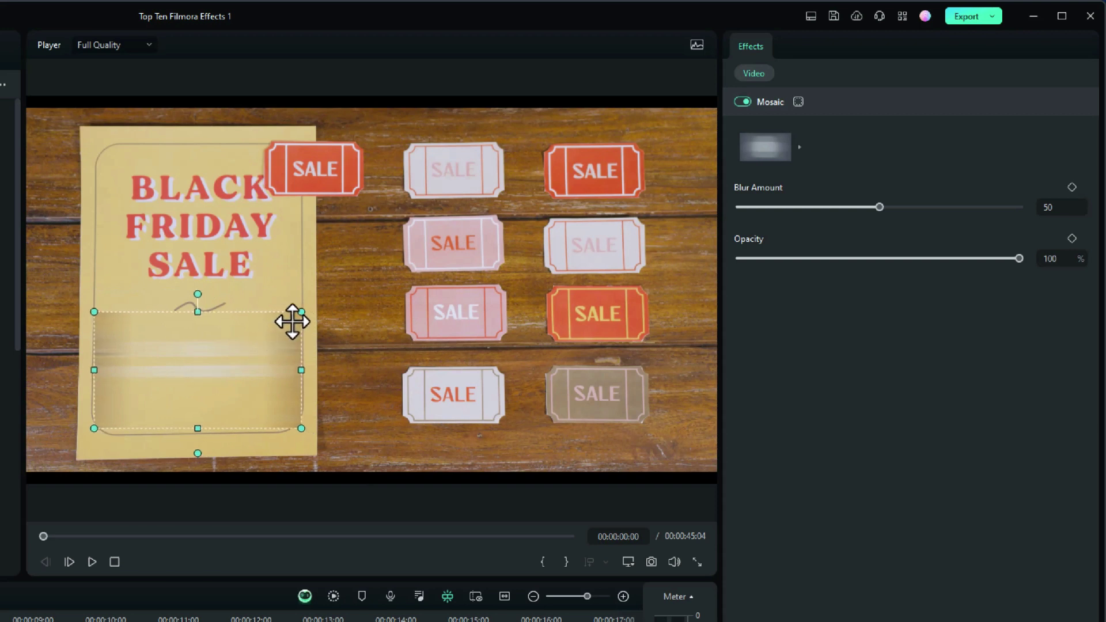
{"action": "left_click_drag", "start_coordinate": [196, 311], "coordinate": [175, 359]}
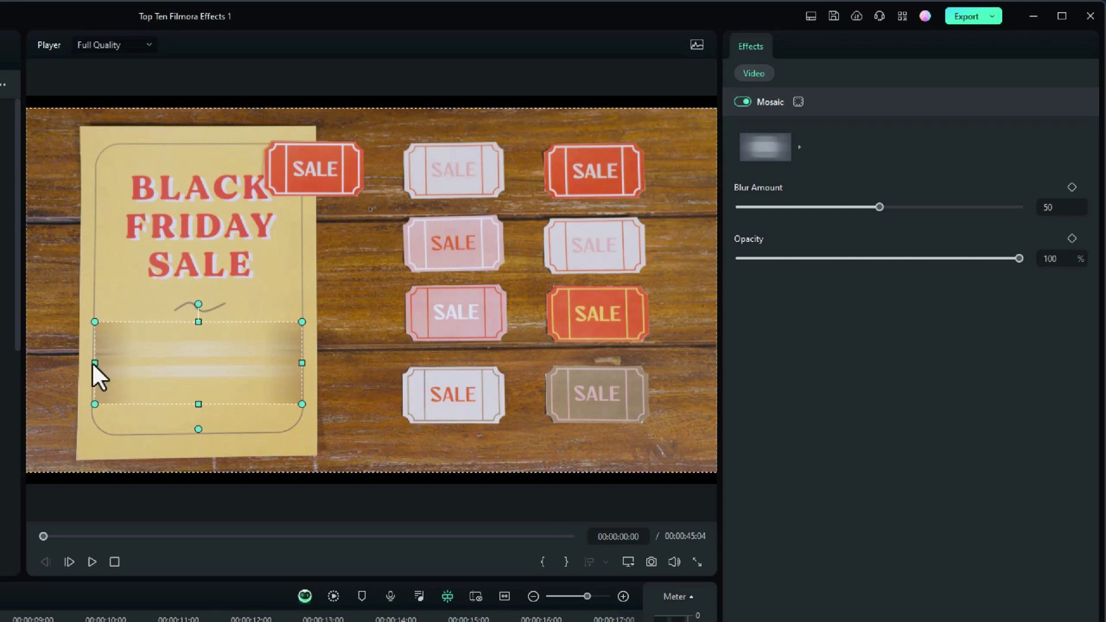
{"action": "left_click_drag", "start_coordinate": [95, 363], "coordinate": [100, 363]}
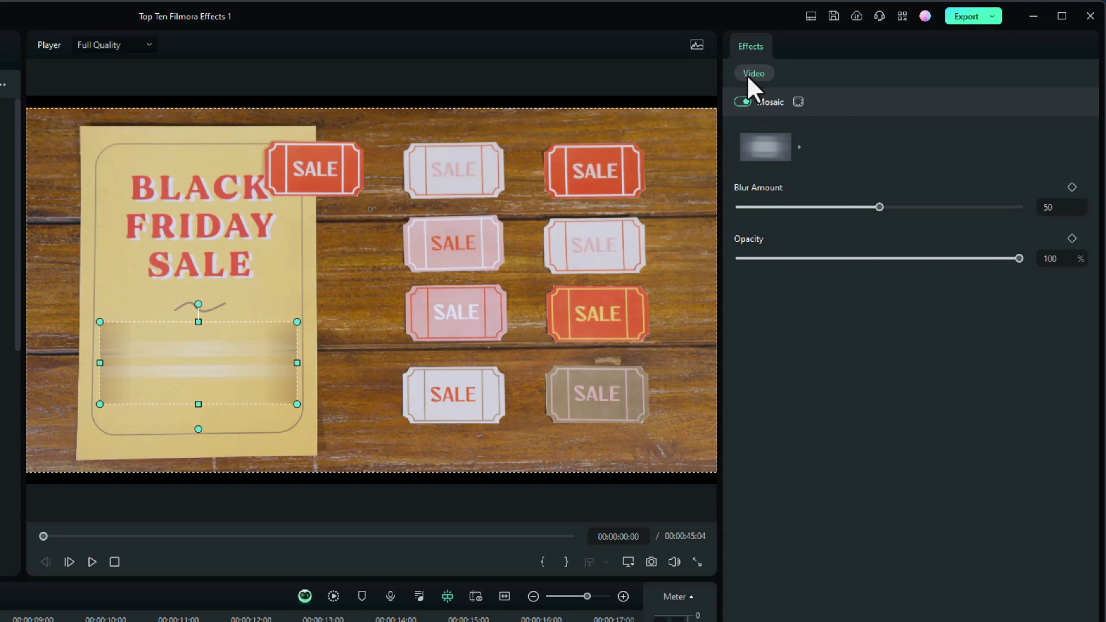
Try the second blur style for the Mosaic effect and set it to the square-pixel style.
{"action": "left_click", "coordinate": [799, 147]}
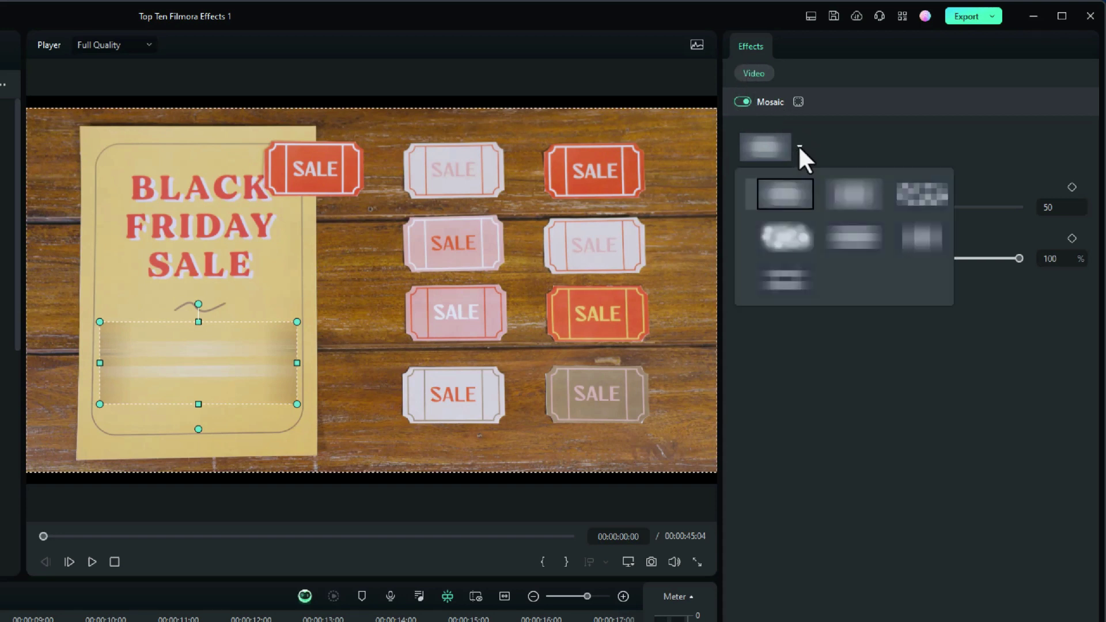
{"action": "left_click", "coordinate": [841, 195]}
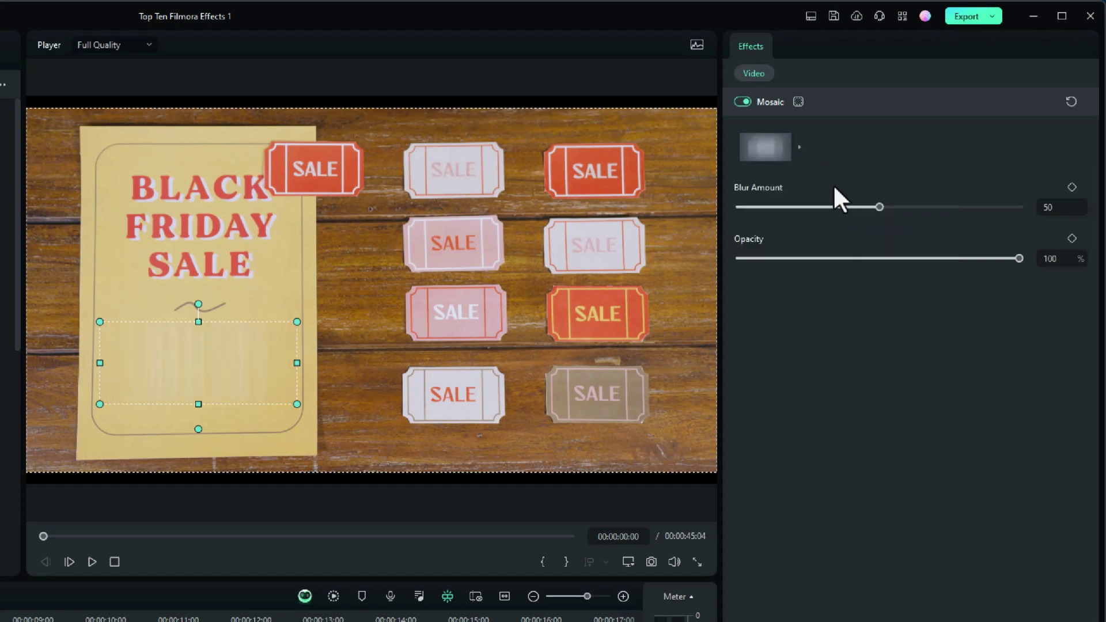
{"action": "left_click", "coordinate": [798, 145]}
{"action": "left_click", "coordinate": [908, 196]}
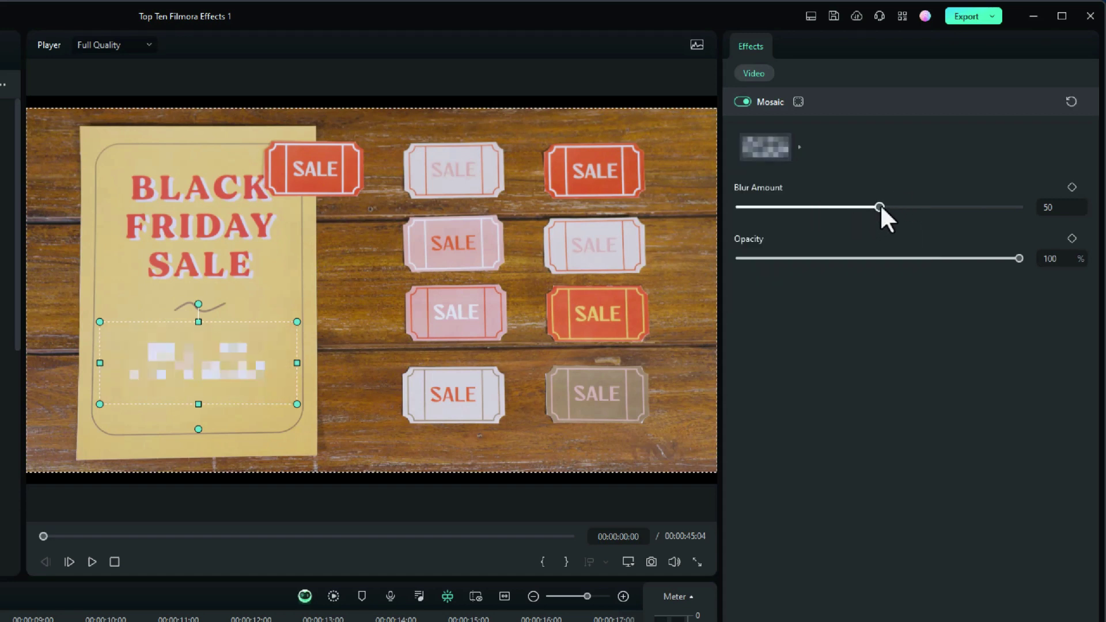
Set the Mosaic's Blur Amount to 26 after trying 21 and 20, and preview the Black Friday clip.
{"action": "left_click_drag", "start_coordinate": [880, 207], "coordinate": [798, 206]}
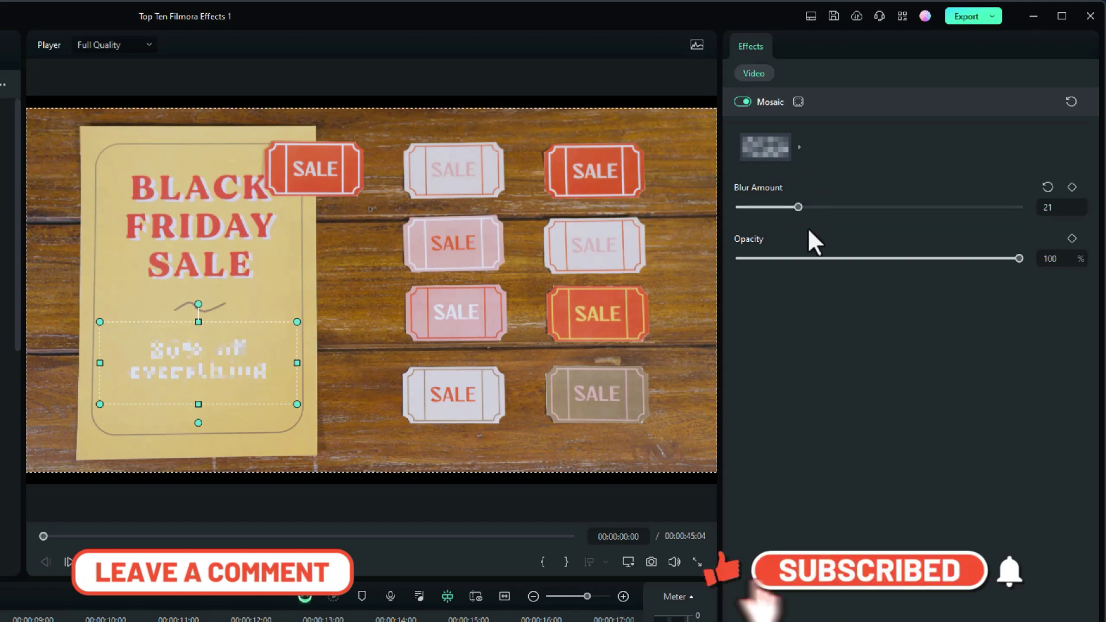
{"action": "left_click", "coordinate": [795, 205]}
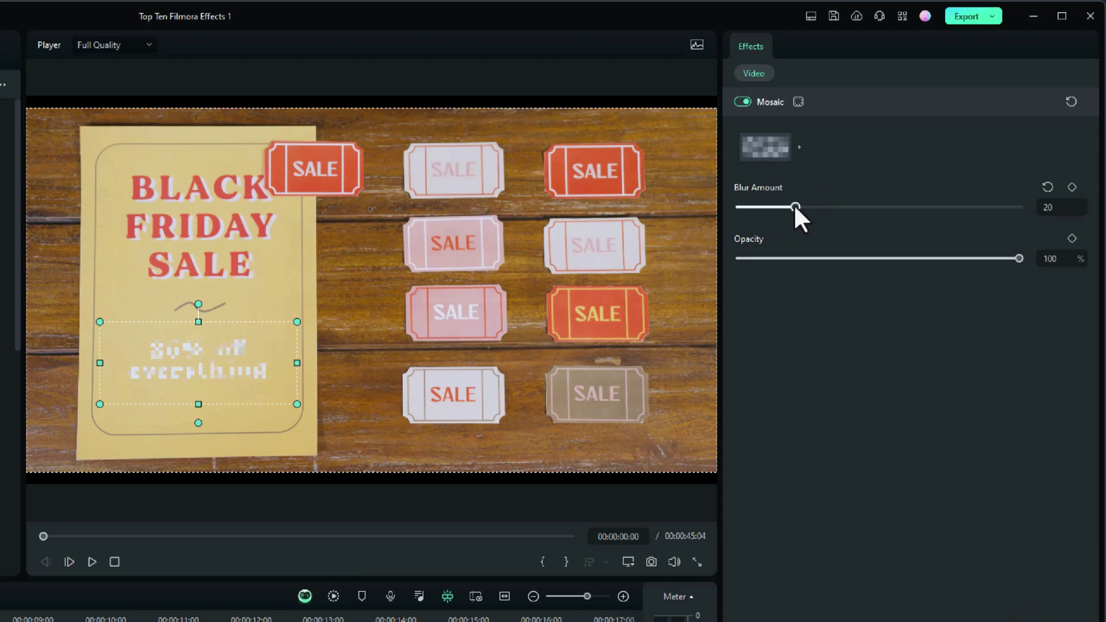
{"action": "left_click_drag", "start_coordinate": [796, 208], "coordinate": [811, 208]}
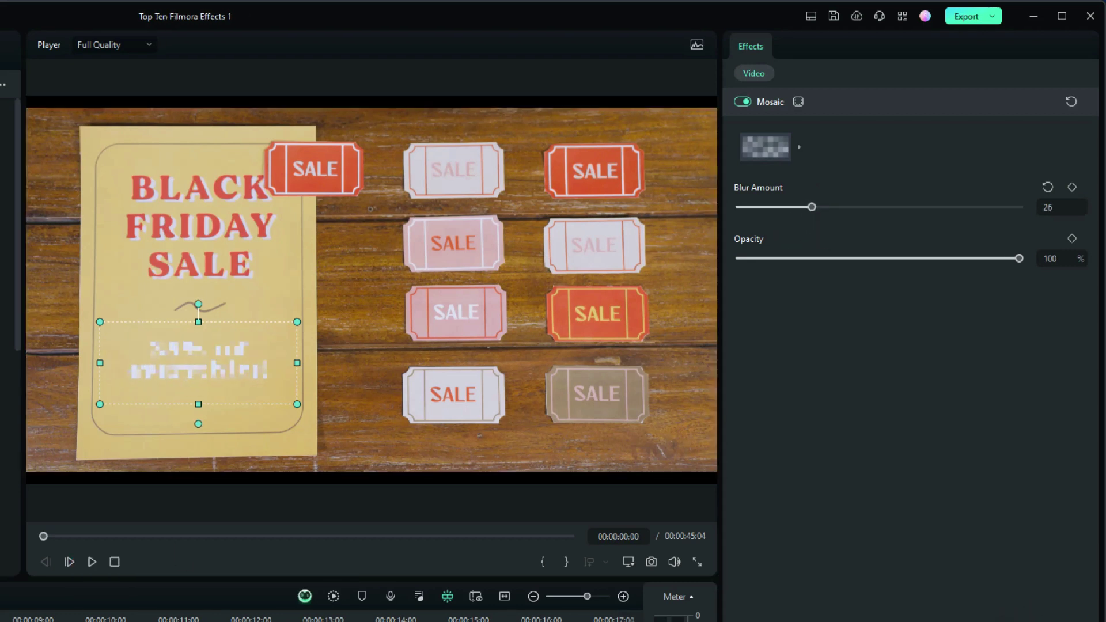
{"action": "left_click", "coordinate": [86, 562]}
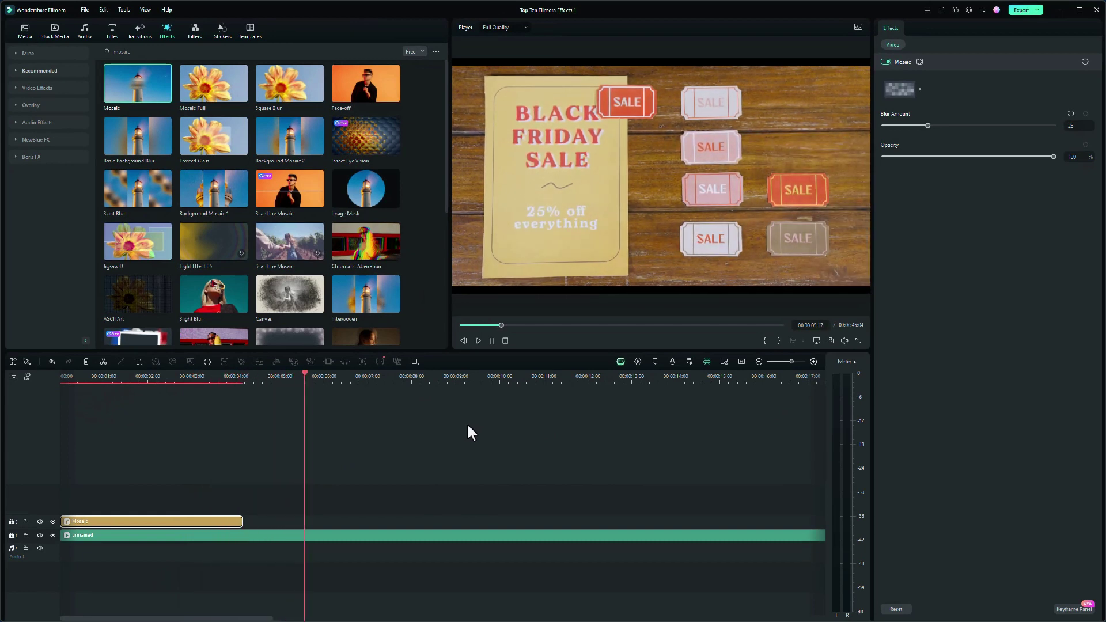
{"action": "key", "text": "space"}
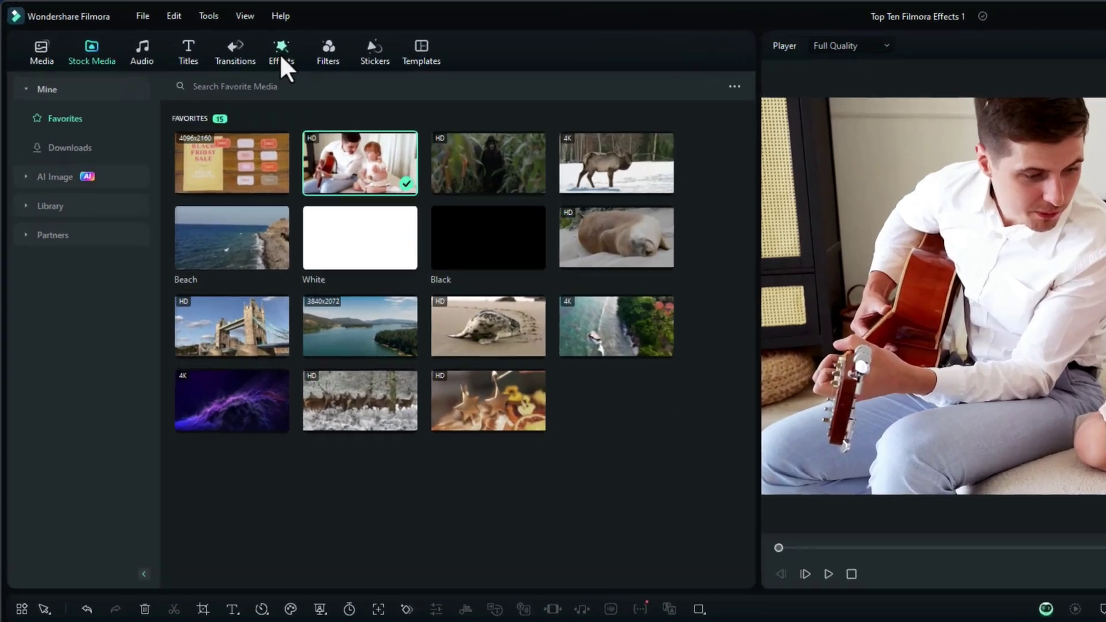
Search the effects for face off and apply the Face-off effect to the guitar clip.
{"action": "left_click", "coordinate": [167, 30]}
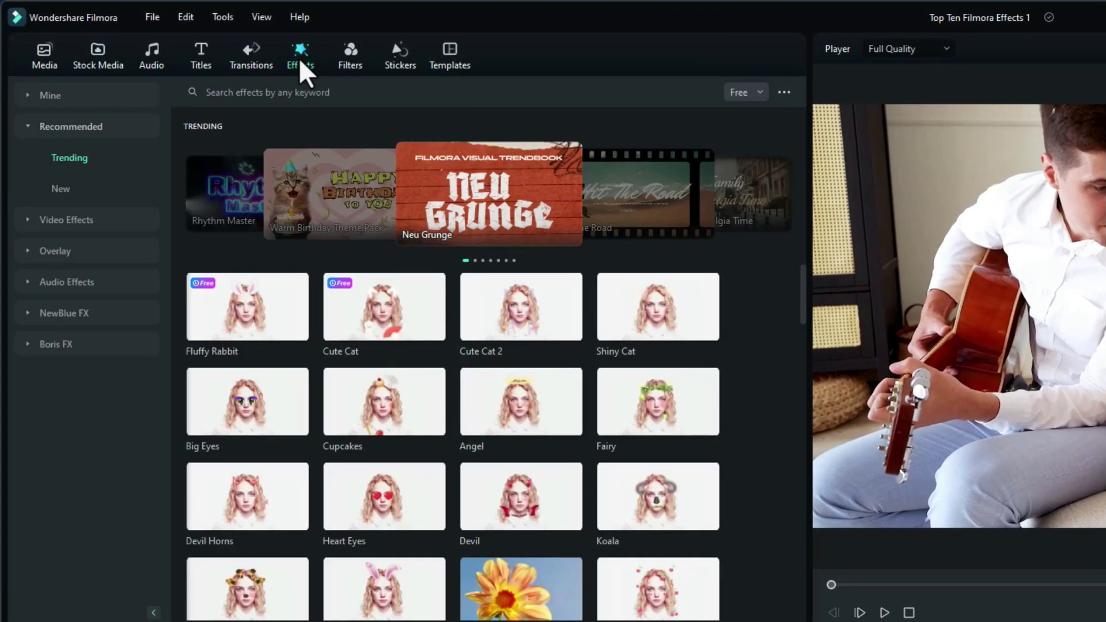
{"action": "left_click", "coordinate": [252, 92]}
{"action": "type", "text": "face off"}
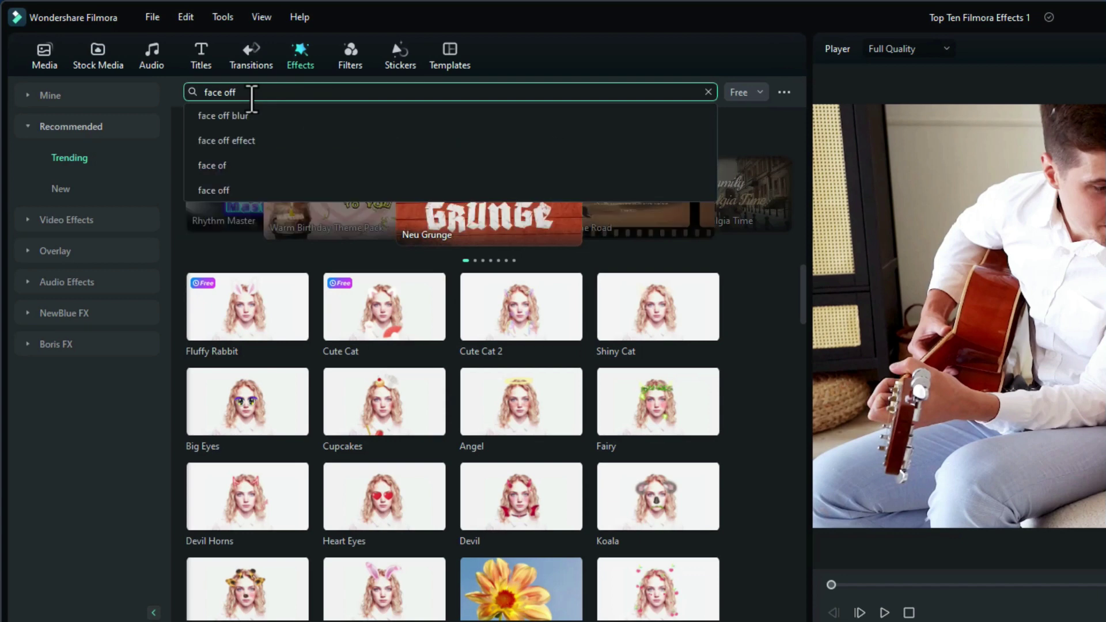
{"action": "key", "text": "Return"}
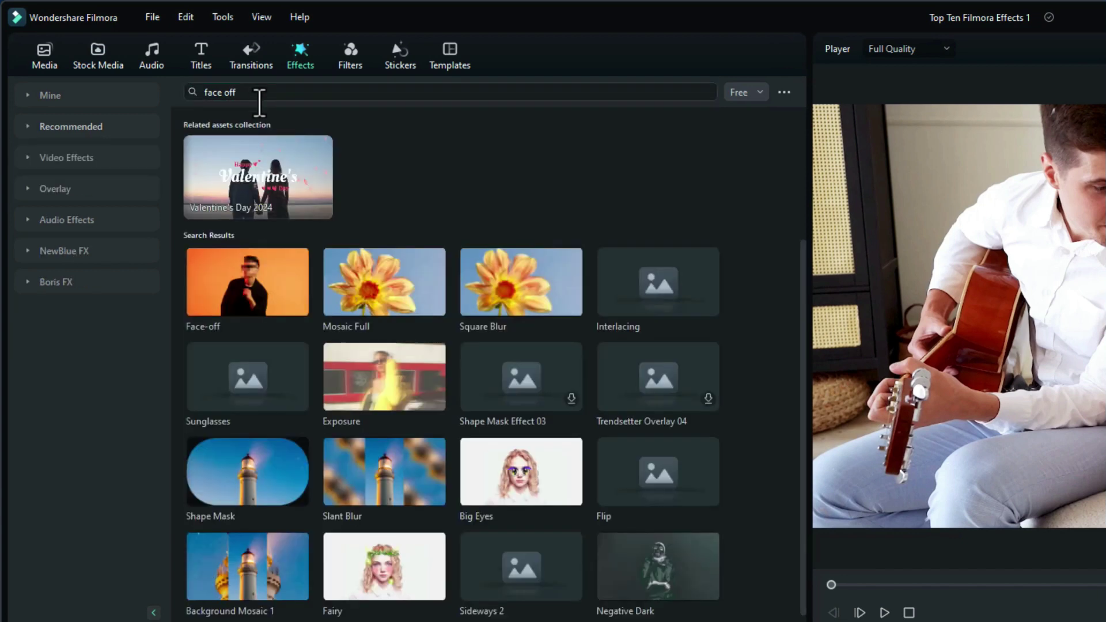
{"action": "mouse_move", "coordinate": [229, 275]}
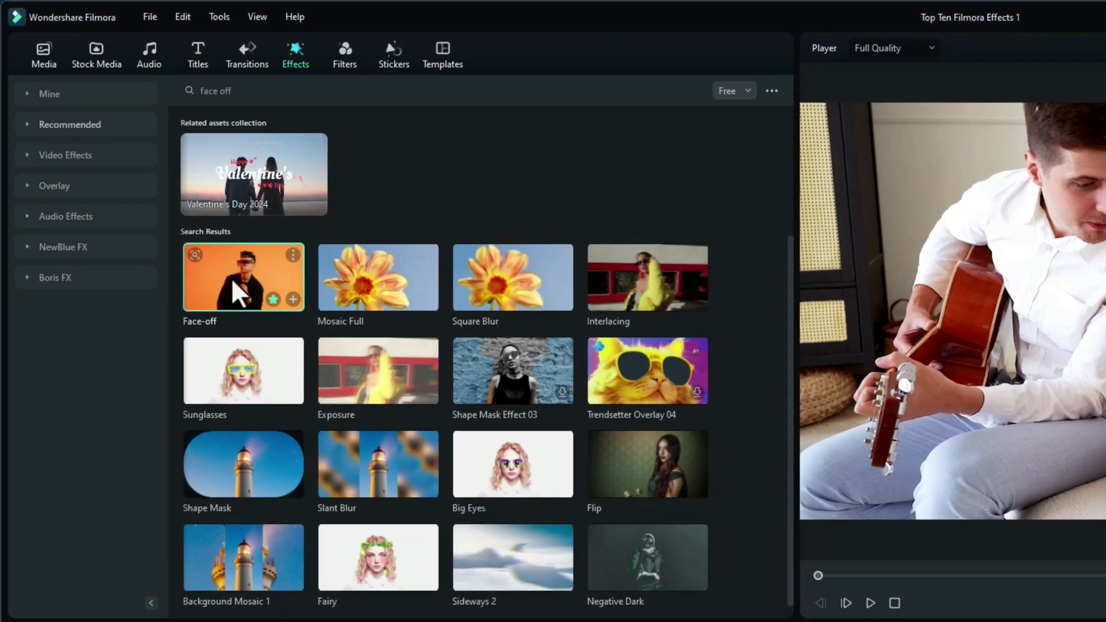
{"action": "left_click_drag", "start_coordinate": [232, 281], "coordinate": [75, 521]}
Preview the guitar clip with the Face-off effect's default pixelated face cover.
{"action": "left_click", "coordinate": [64, 376]}
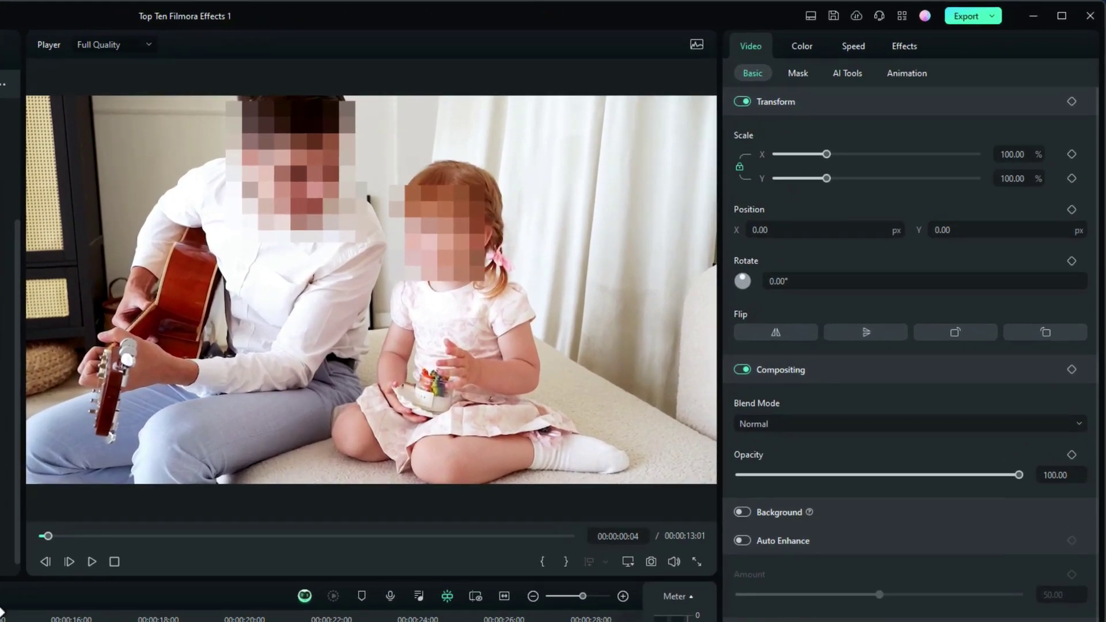
{"action": "left_click", "coordinate": [88, 564]}
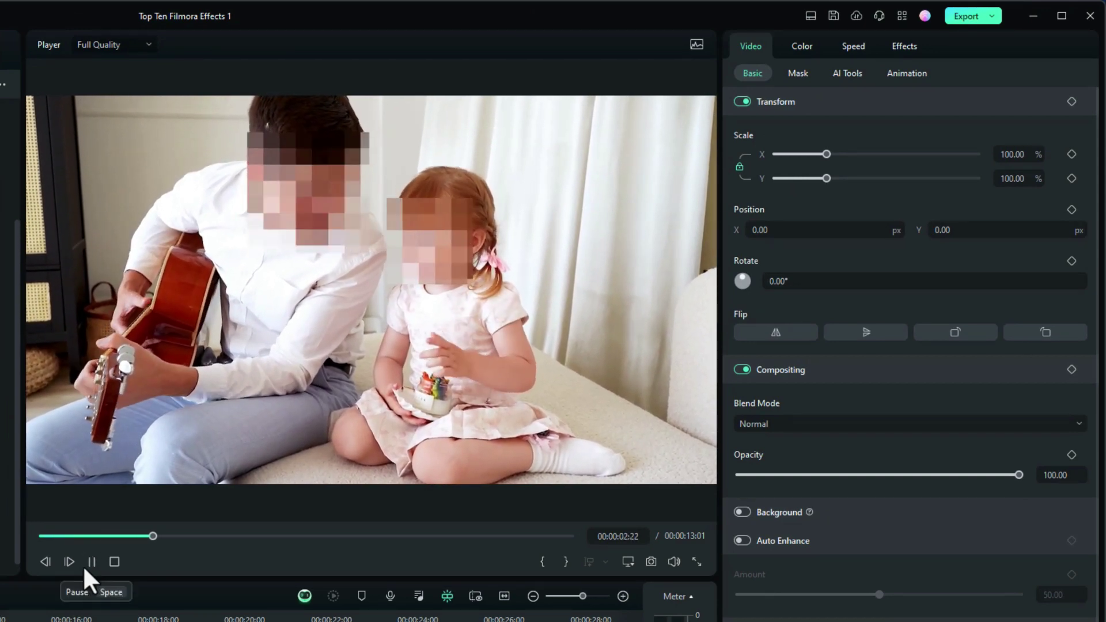
{"action": "left_click", "coordinate": [115, 562]}
Try the blushing smile emoji as the Face-off cover and preview the guitar clip from near its start.
{"action": "left_click", "coordinate": [905, 55]}
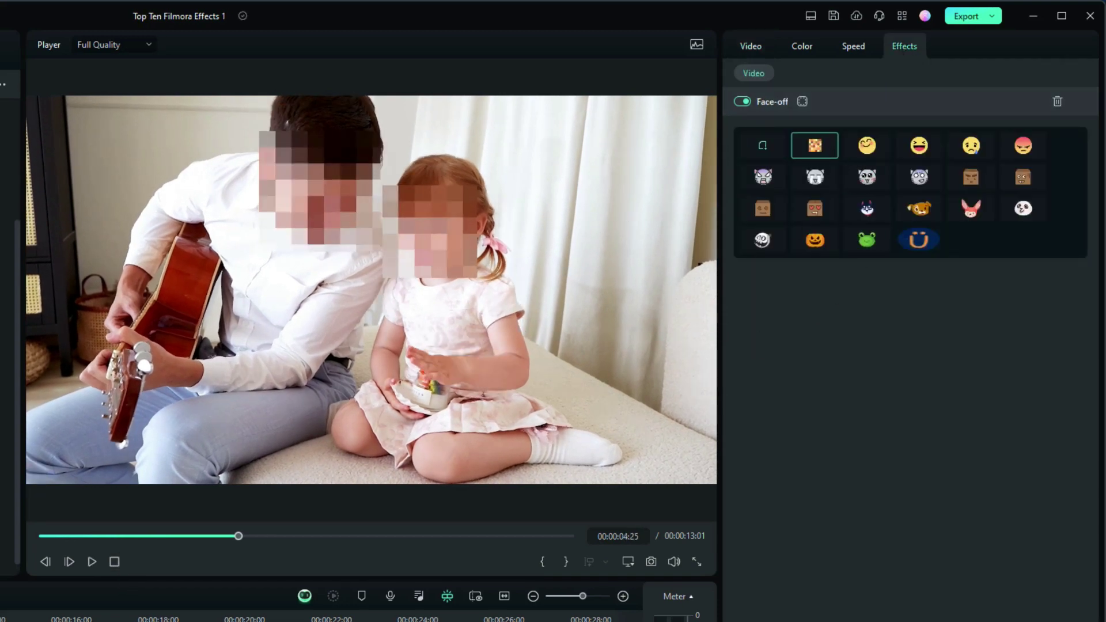
{"action": "left_click_drag", "start_coordinate": [227, 537], "coordinate": [80, 537]}
{"action": "left_click", "coordinate": [862, 145]}
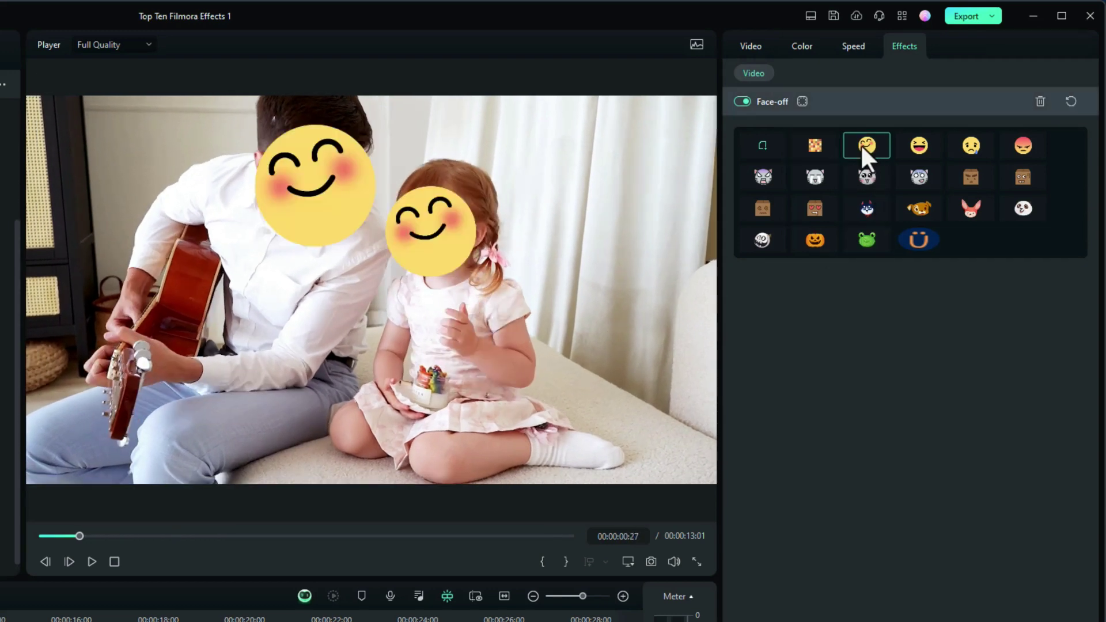
{"action": "left_click", "coordinate": [91, 561]}
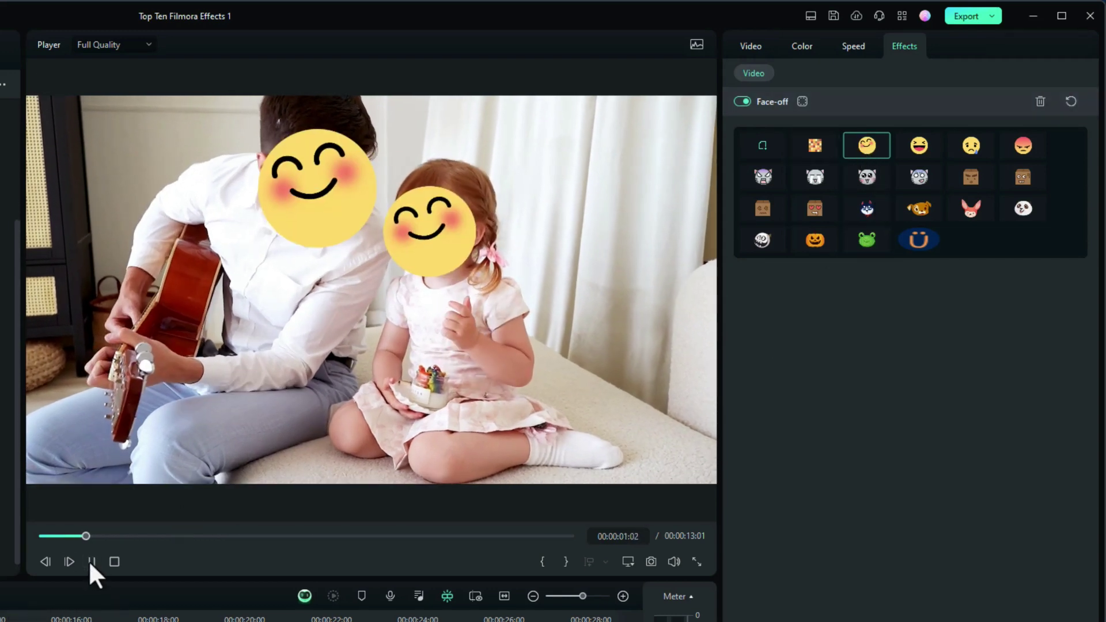
{"action": "left_click", "coordinate": [114, 561]}
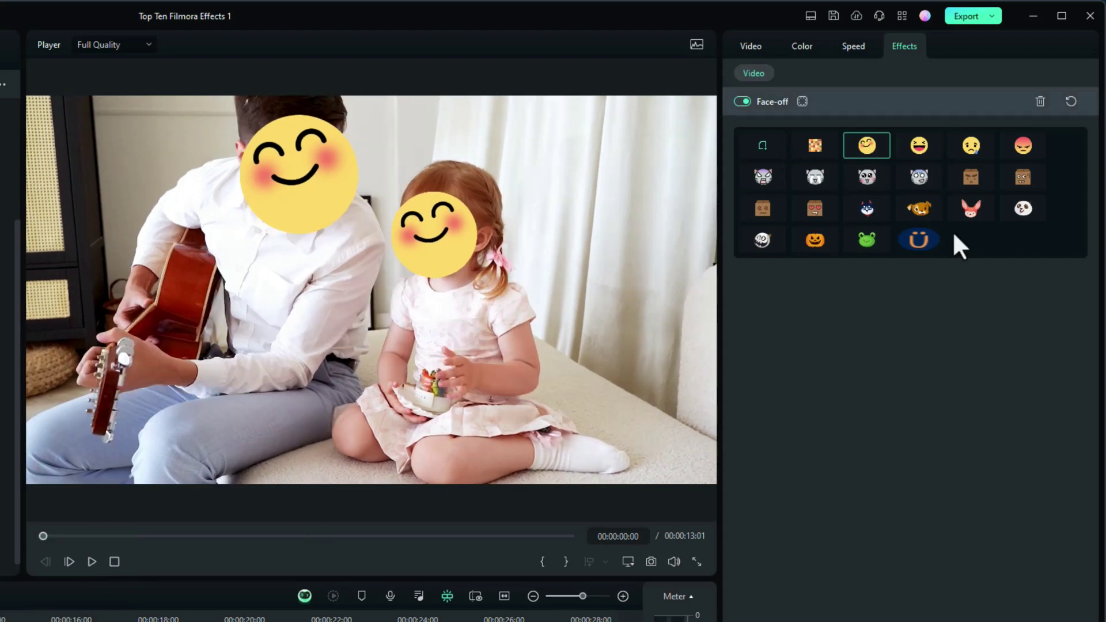
Try the panda face as the Face-off cover in playback, and play the clip with the custom Ü logo cover.
{"action": "left_click", "coordinate": [1012, 212]}
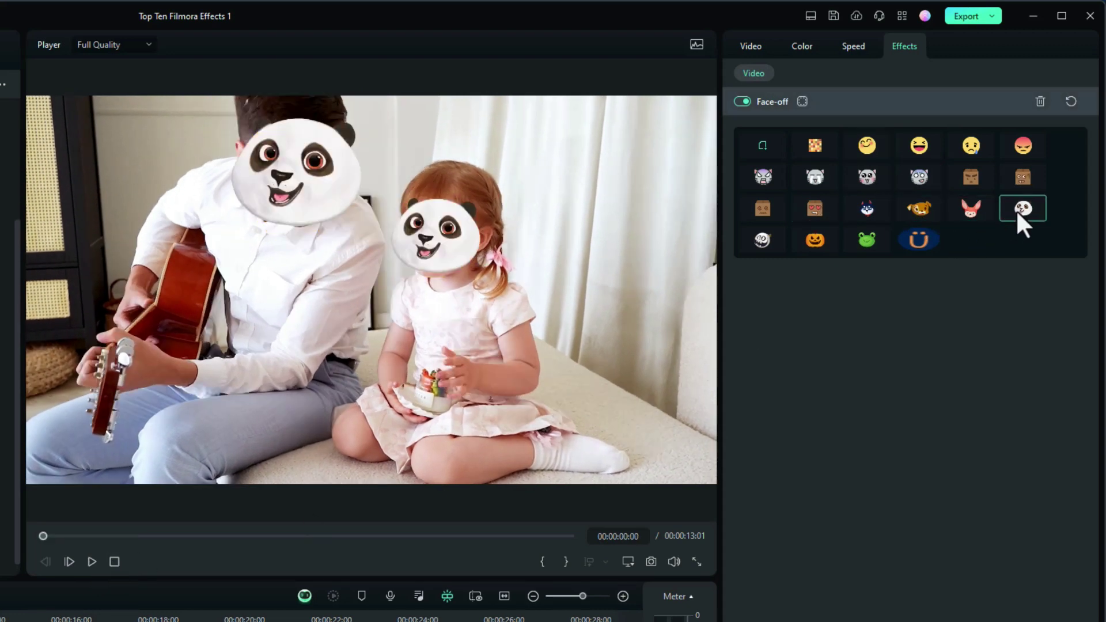
{"action": "left_click", "coordinate": [92, 562]}
{"action": "left_click", "coordinate": [114, 562]}
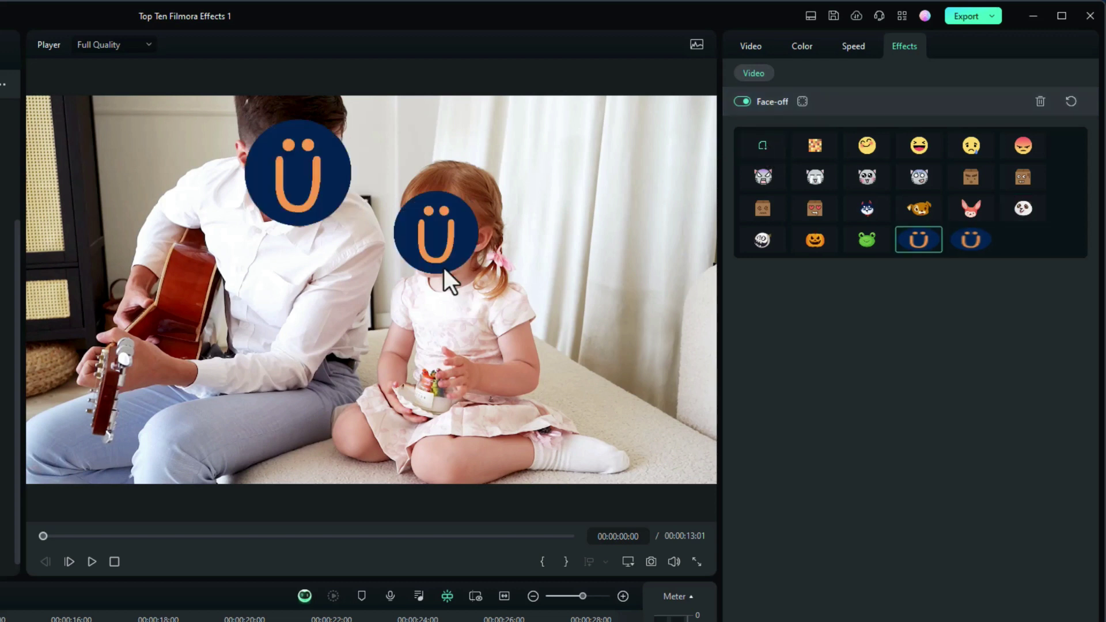
{"action": "left_click", "coordinate": [89, 560]}
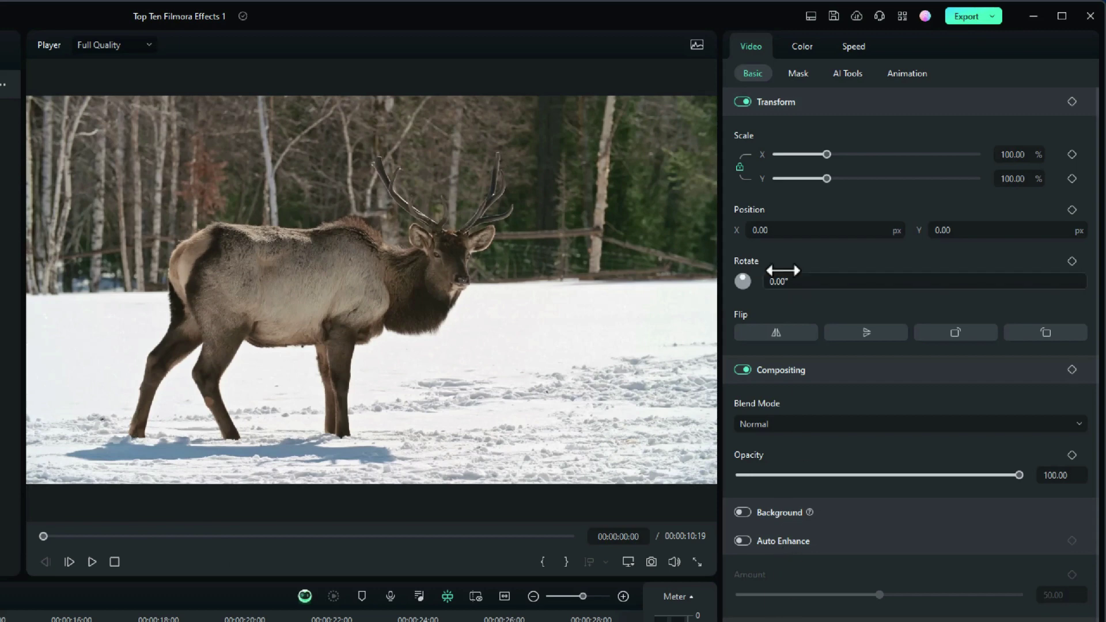
Flip the elk clip horizontally.
{"action": "left_click", "coordinate": [770, 333]}
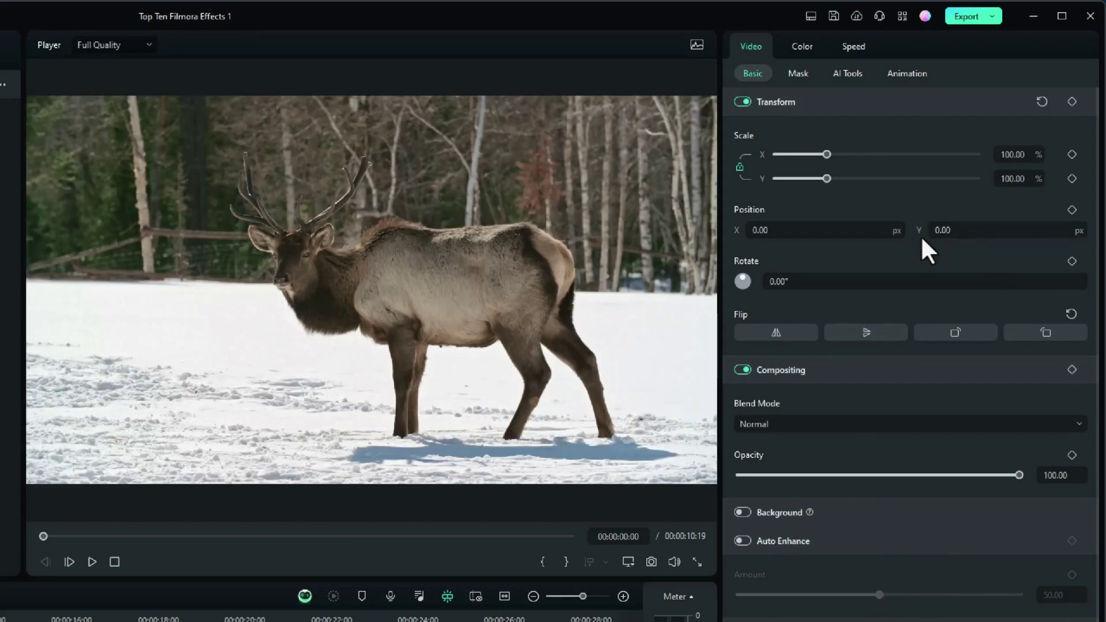
Shift the elk clip to an X position of -313 px and search the effects for "mirror".
{"action": "left_click_drag", "start_coordinate": [807, 228], "coordinate": [627, 228]}
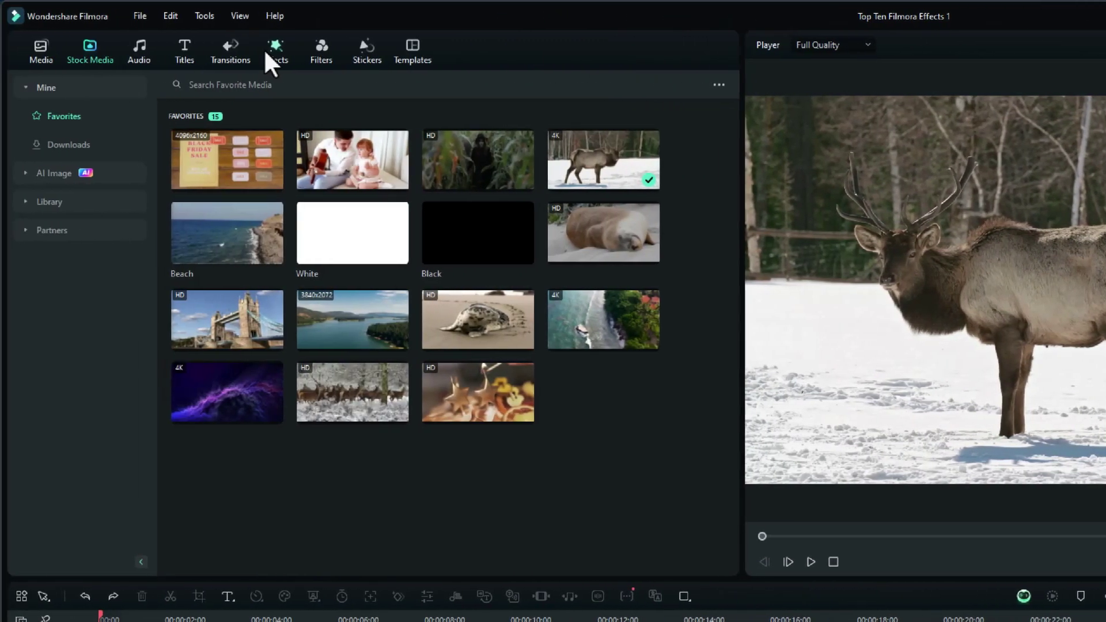
{"action": "left_click", "coordinate": [265, 50]}
{"action": "left_click", "coordinate": [285, 87]}
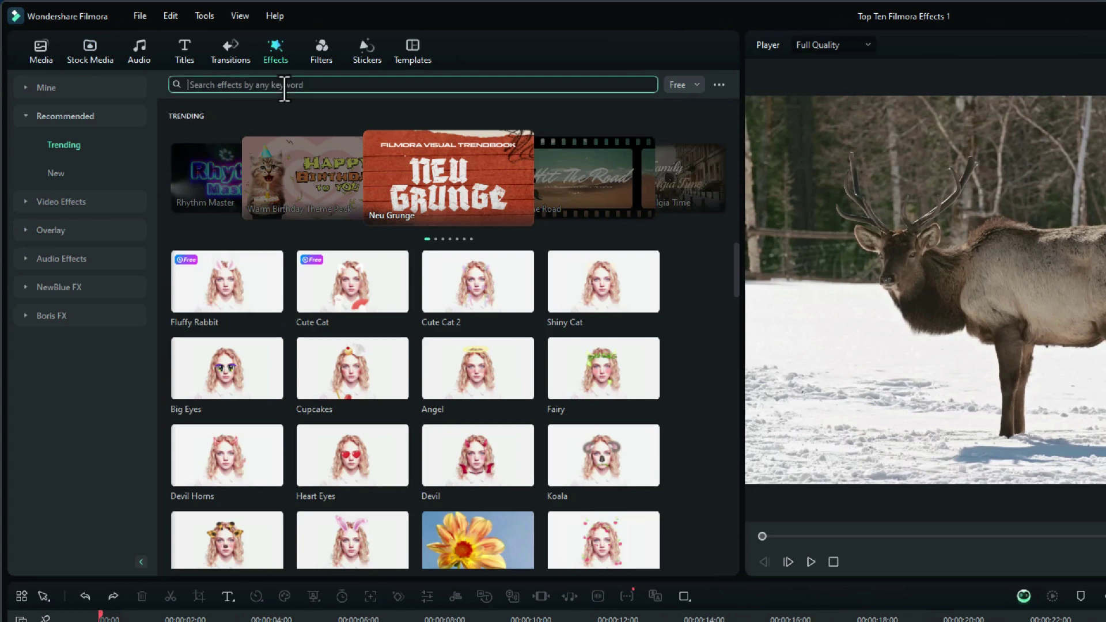
{"action": "type", "text": "mirror"}
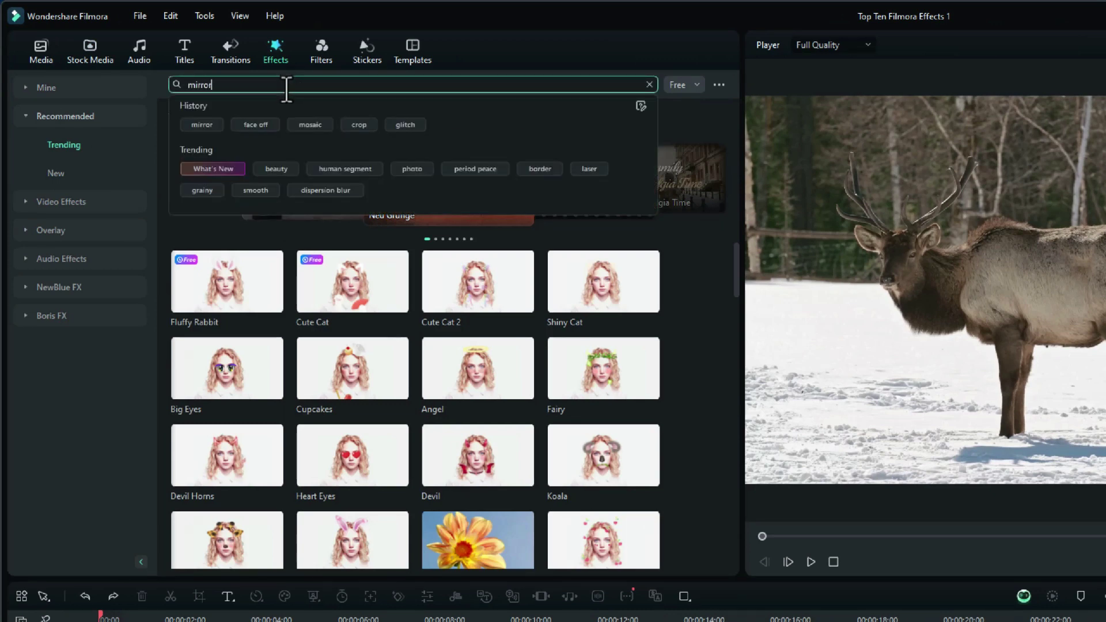
{"action": "key", "text": "Return"}
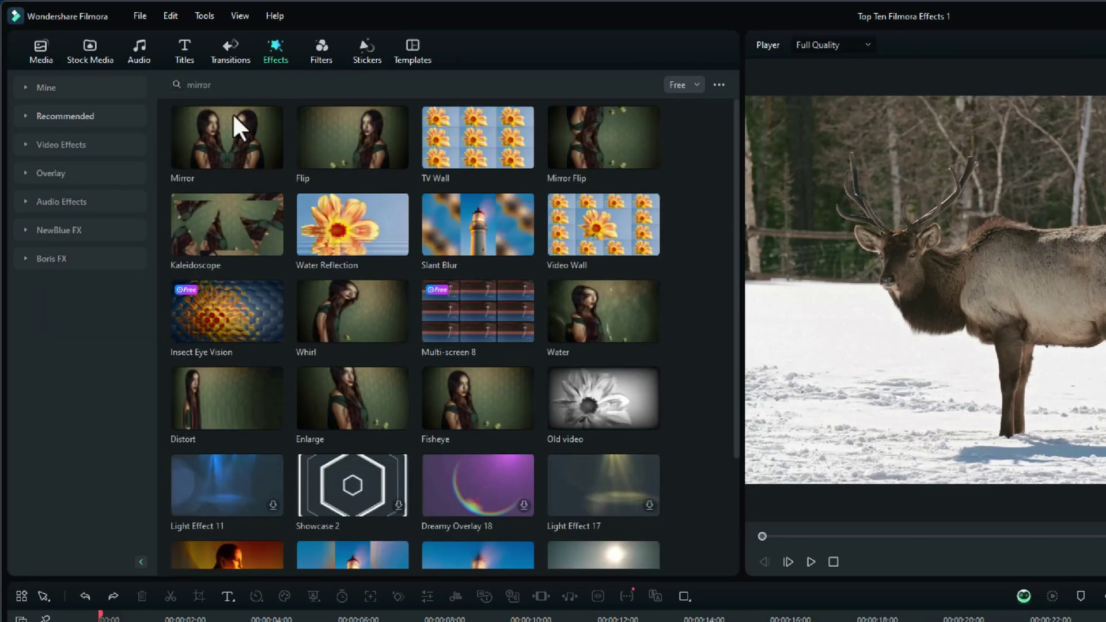
Place the Mirror effect above the start of the elk clip, extend it to the clip's end, and preview it.
{"action": "left_click_drag", "start_coordinate": [226, 123], "coordinate": [157, 621]}
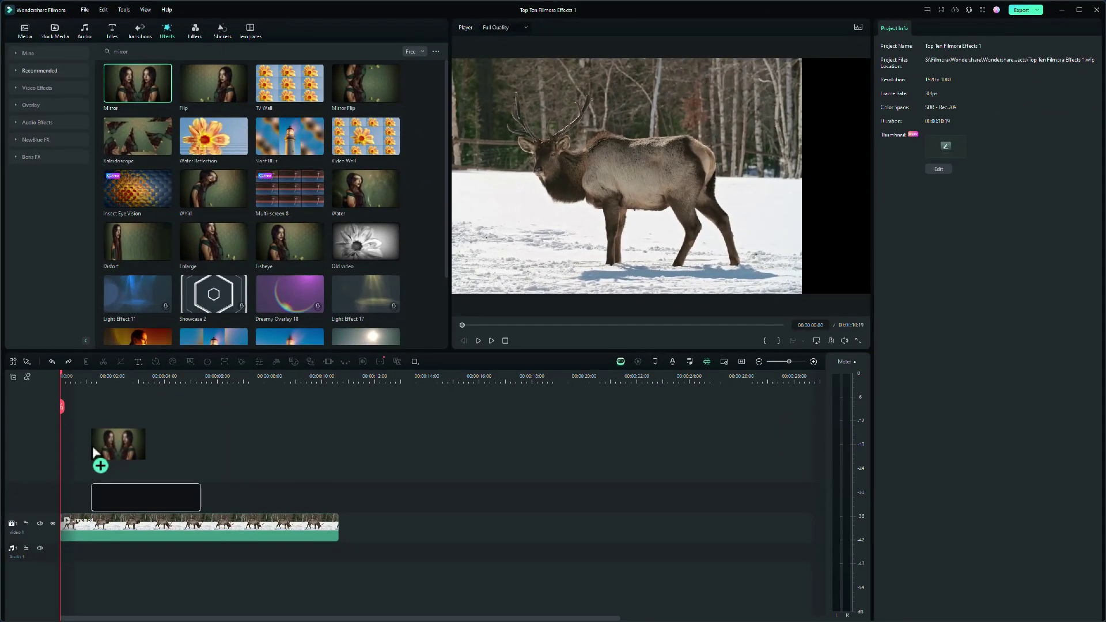
{"action": "left_click_drag", "start_coordinate": [96, 452], "coordinate": [73, 482]}
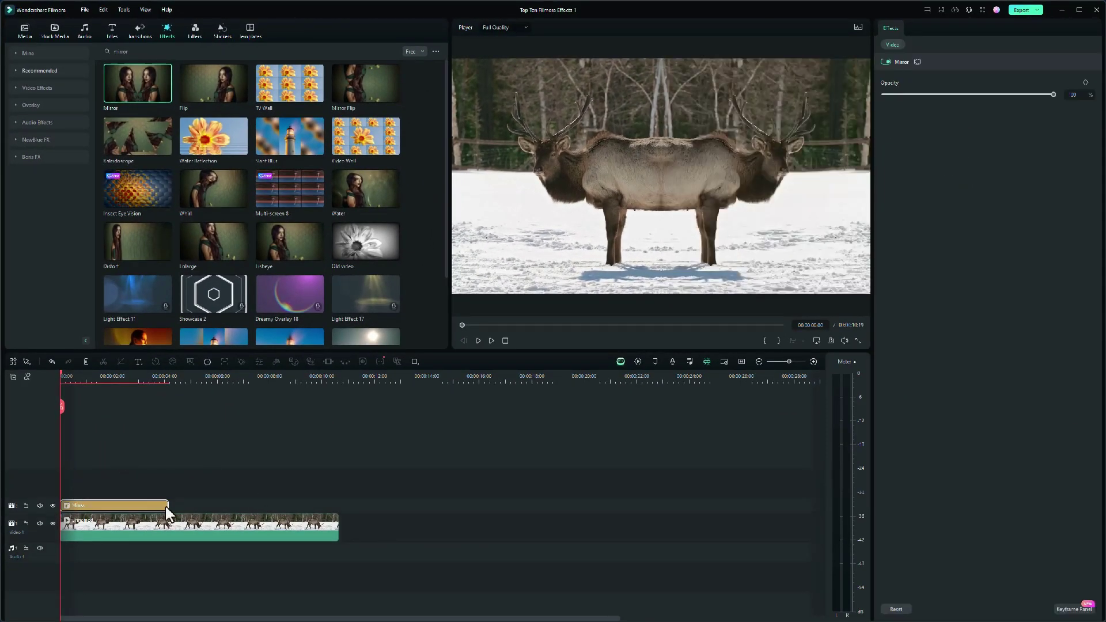
{"action": "left_click_drag", "start_coordinate": [167, 513], "coordinate": [338, 512]}
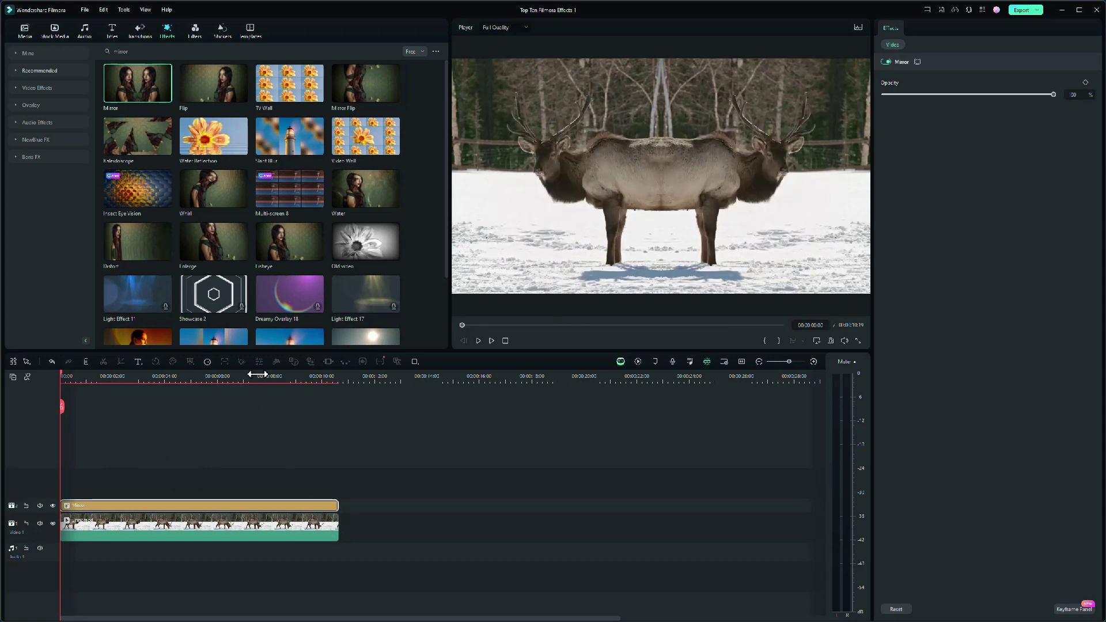
{"action": "key", "text": "space"}
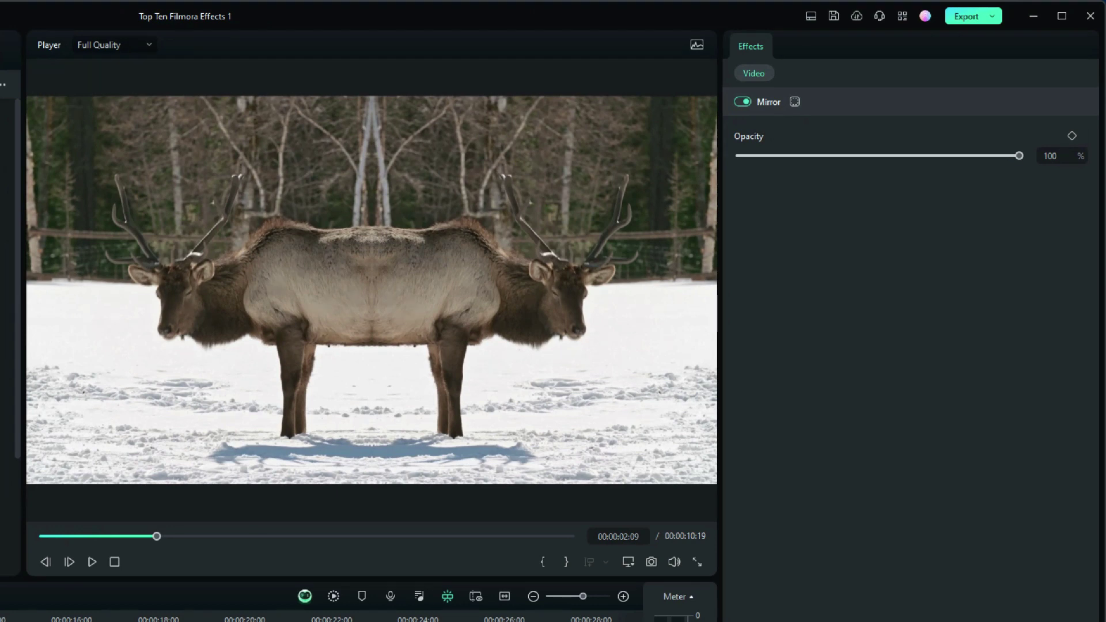
Set the elk clip's X position to -277 px under the Mirror effect and stop the preview.
{"action": "left_click", "coordinate": [421, 230]}
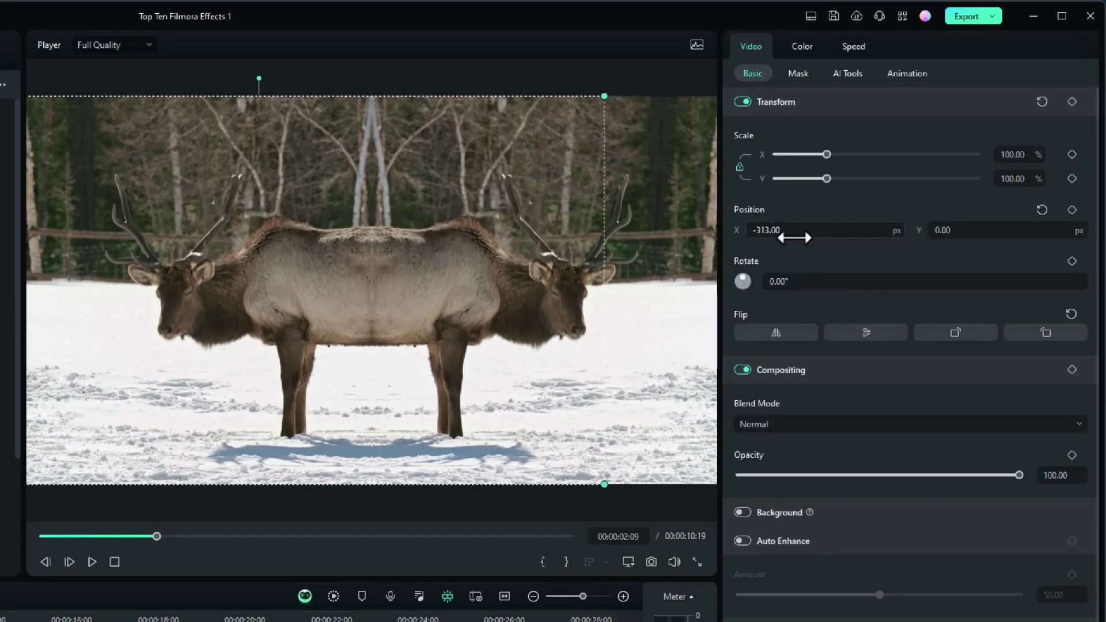
{"action": "mouse_move", "coordinate": [795, 236]}
{"action": "left_mouse_down"}
{"action": "mouse_move", "coordinate": [765, 236]}
{"action": "mouse_move", "coordinate": [780, 252]}
{"action": "left_mouse_up"}
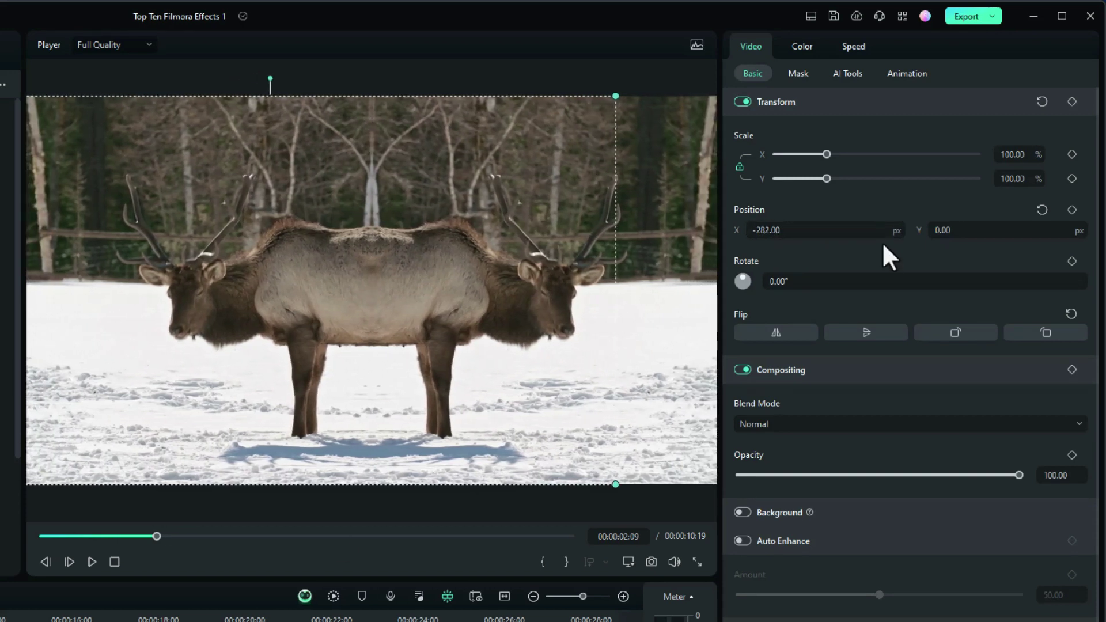
{"action": "mouse_move", "coordinate": [808, 237]}
{"action": "left_mouse_down"}
{"action": "mouse_move", "coordinate": [697, 237]}
{"action": "mouse_move", "coordinate": [810, 237]}
{"action": "left_mouse_up"}
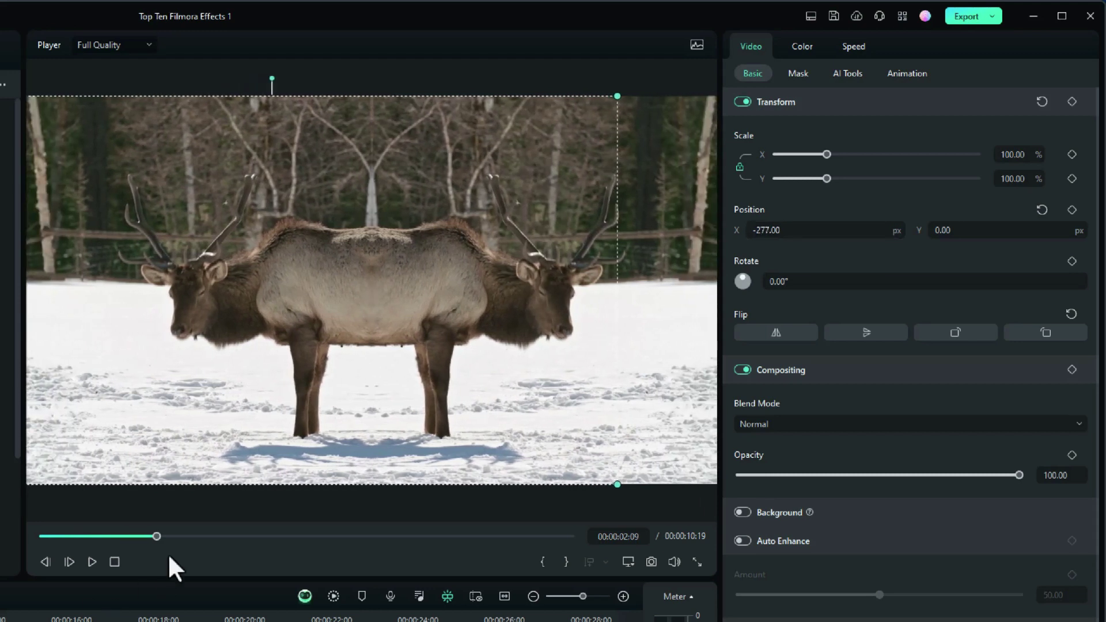
{"action": "left_click", "coordinate": [114, 562]}
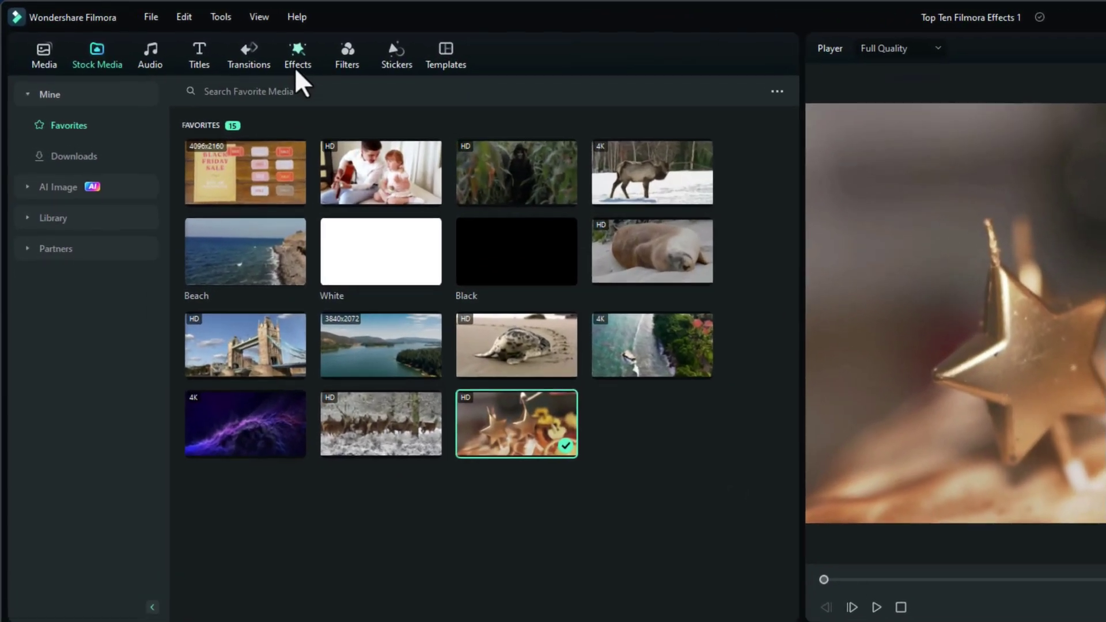
Search the effects library for "twinkle star".
{"action": "left_click", "coordinate": [167, 30]}
{"action": "left_click", "coordinate": [139, 52]}
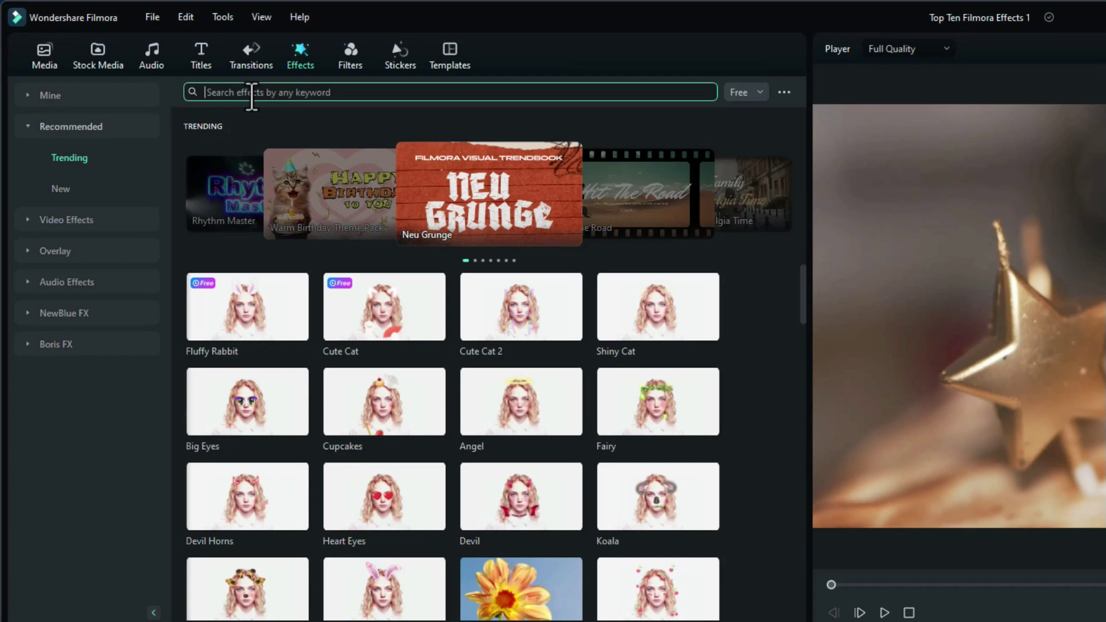
{"action": "type", "text": "twinkle"}
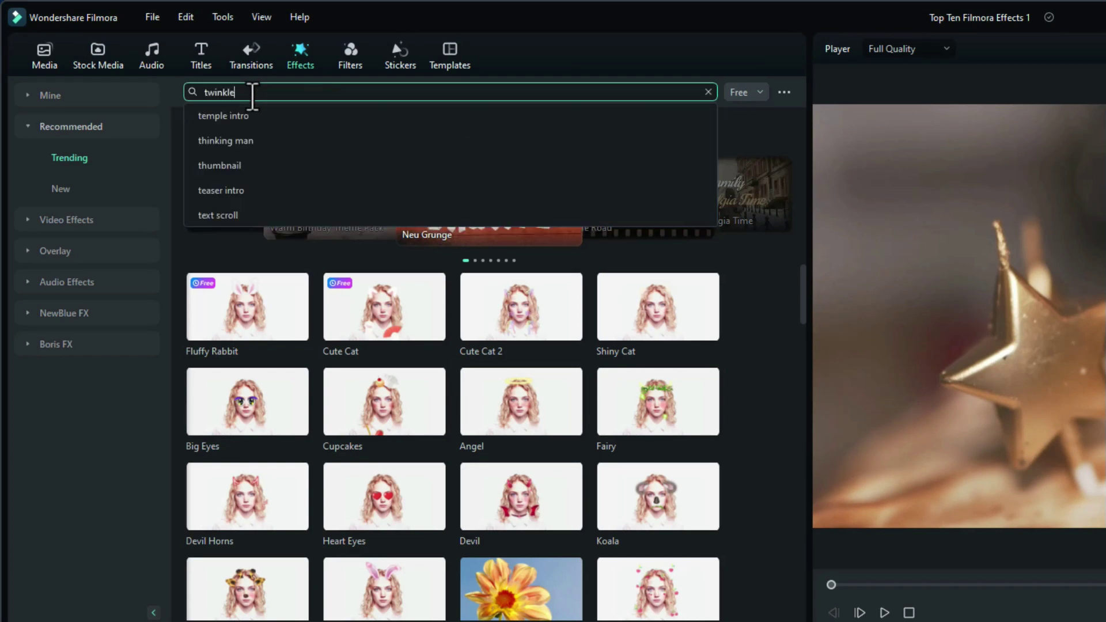
{"action": "type", "text": " star"}
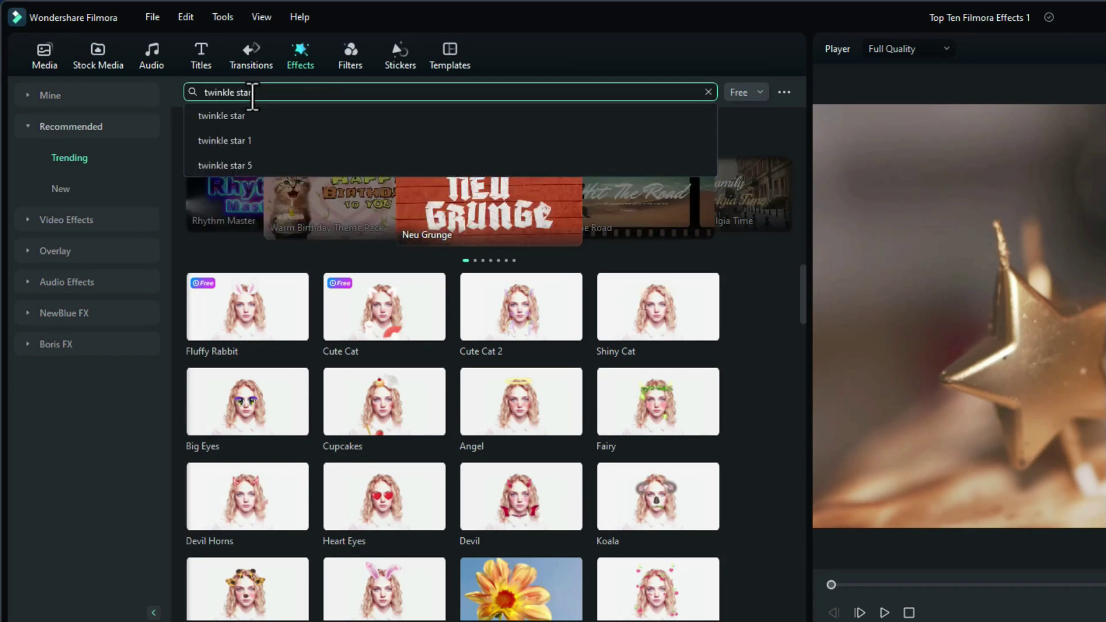
{"action": "key", "text": "Return"}
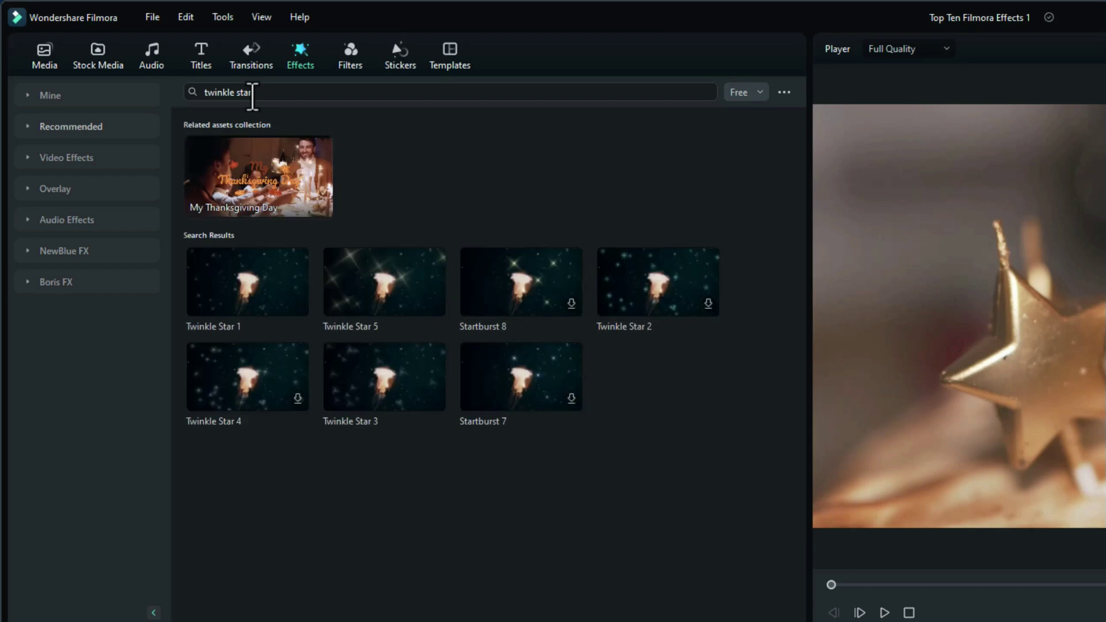
Apply the Twinkle Star 5 effect to the star candle clip and play it.
{"action": "mouse_move", "coordinate": [371, 380]}
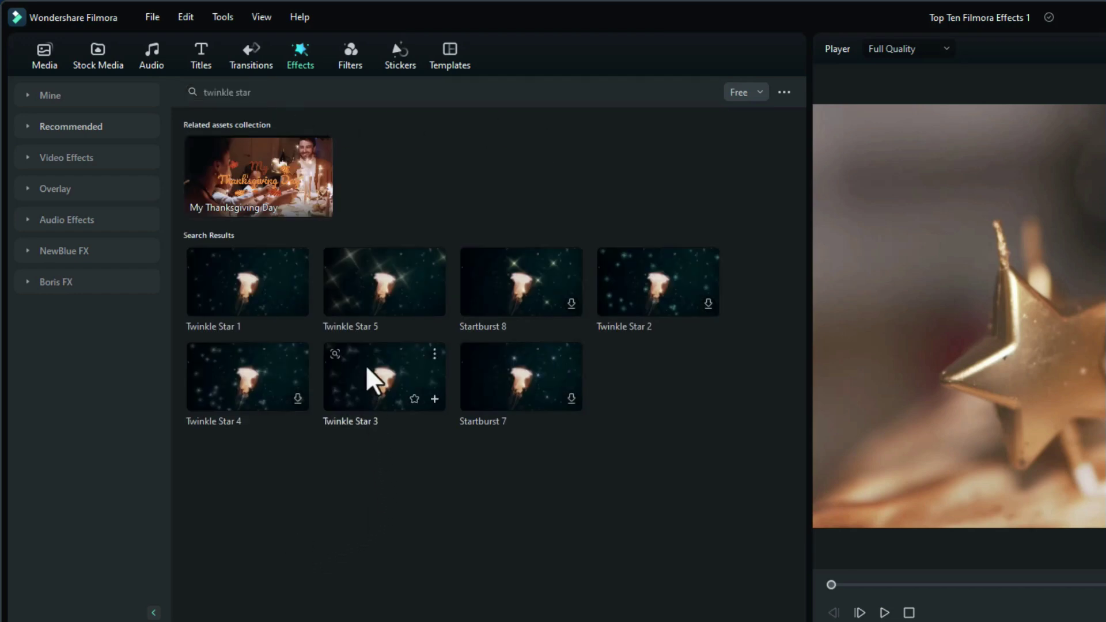
{"action": "mouse_move", "coordinate": [383, 308]}
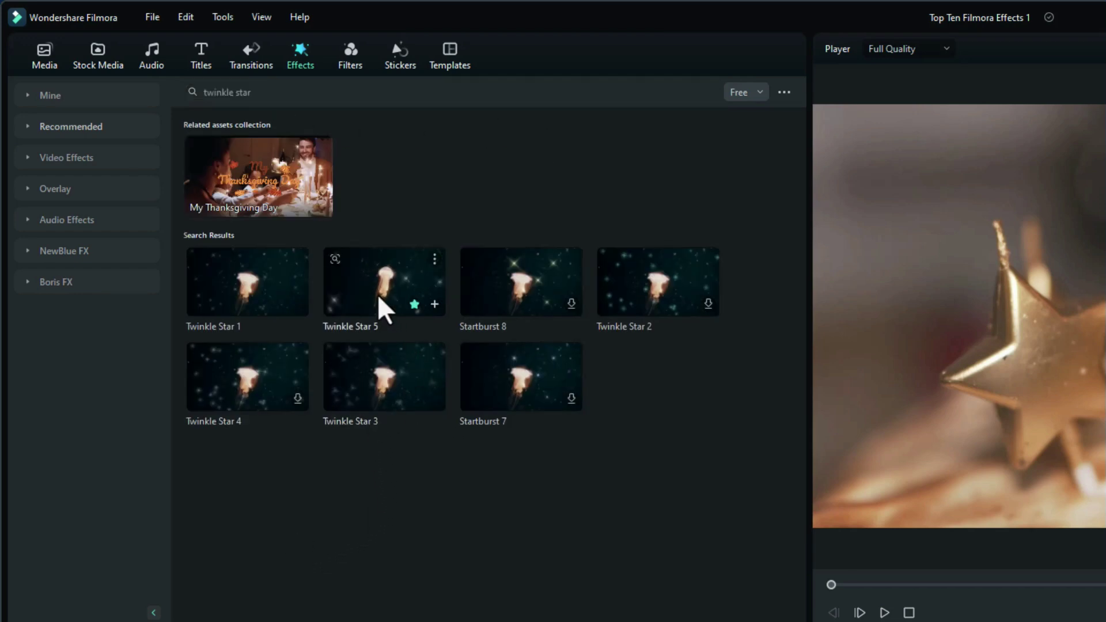
{"action": "left_click_drag", "start_coordinate": [383, 308], "coordinate": [219, 621]}
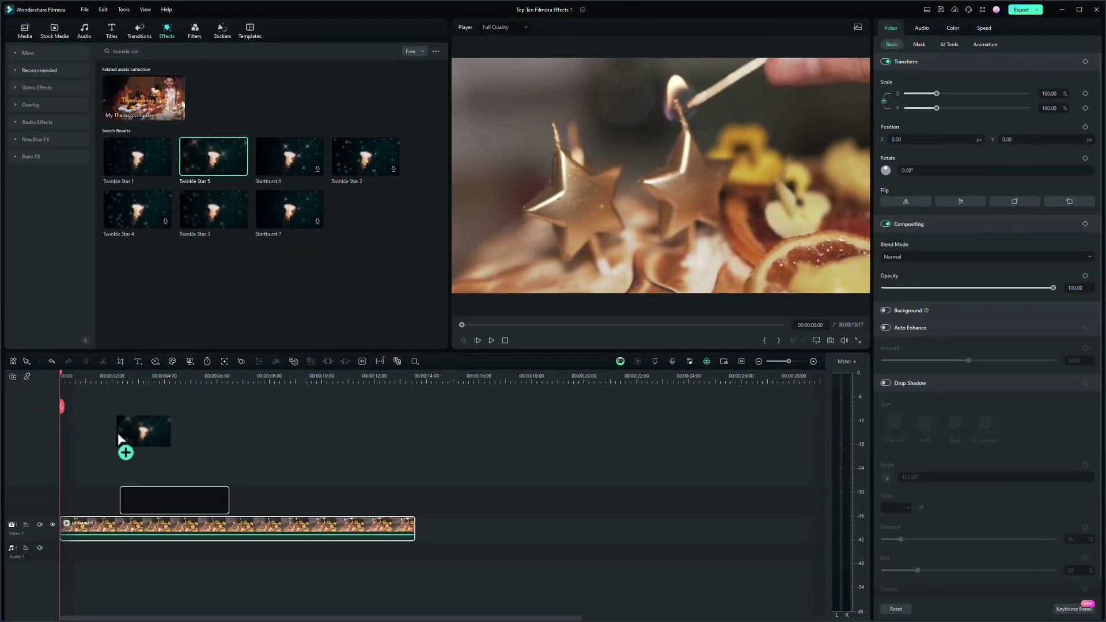
{"action": "left_click_drag", "start_coordinate": [118, 439], "coordinate": [86, 529]}
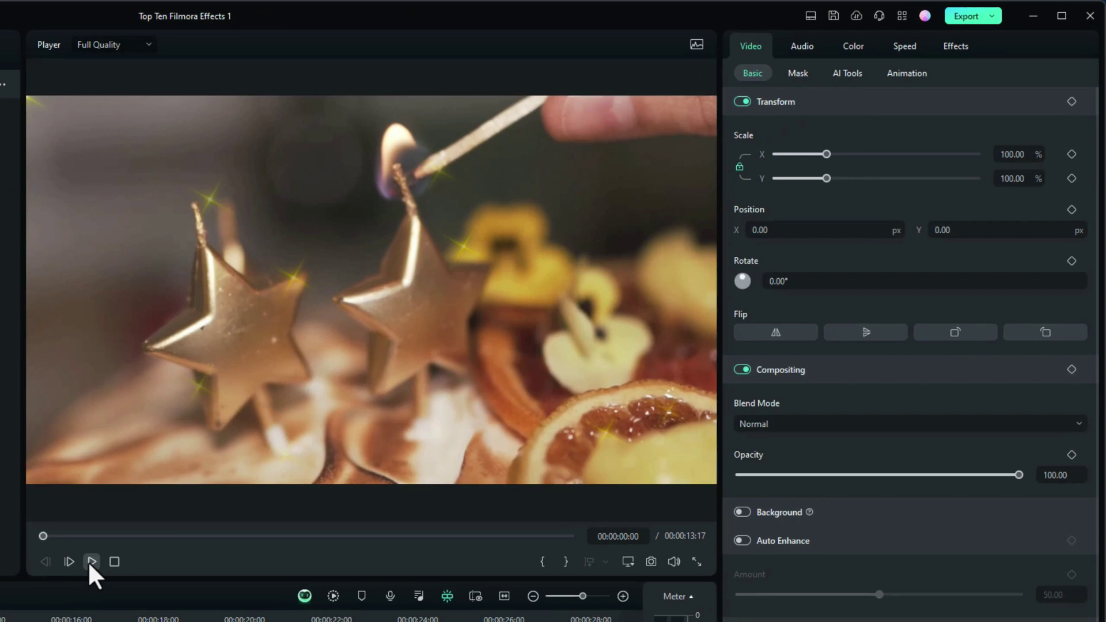
{"action": "left_click", "coordinate": [492, 340]}
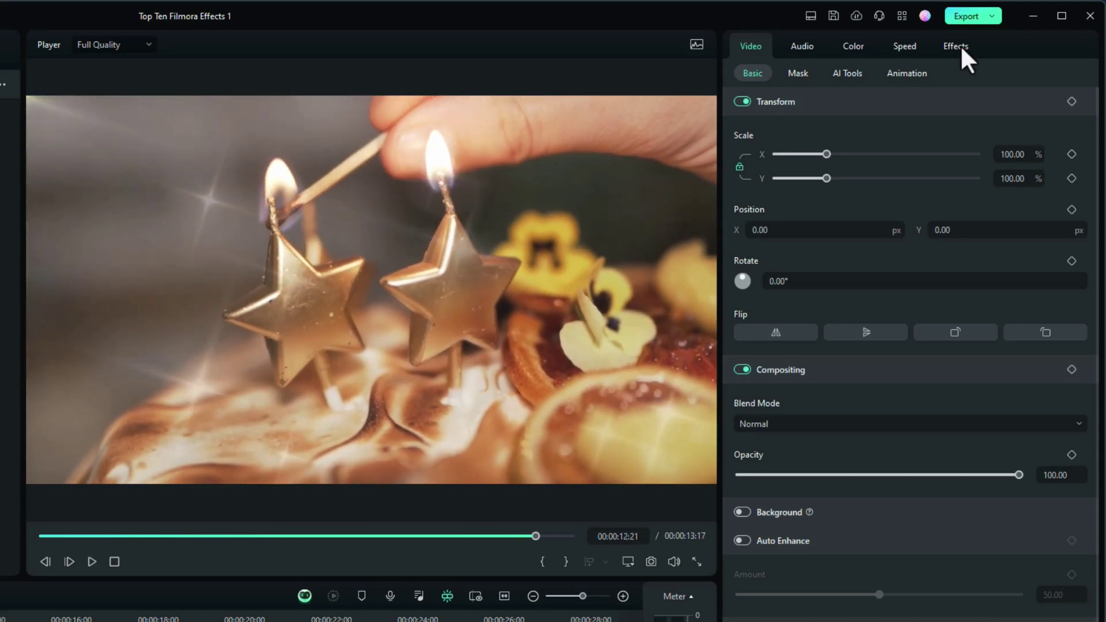
Replay the candle clip from the start with the Twinkle Star 5 settings open and set Hue to 58.70.
{"action": "left_click", "coordinate": [956, 46]}
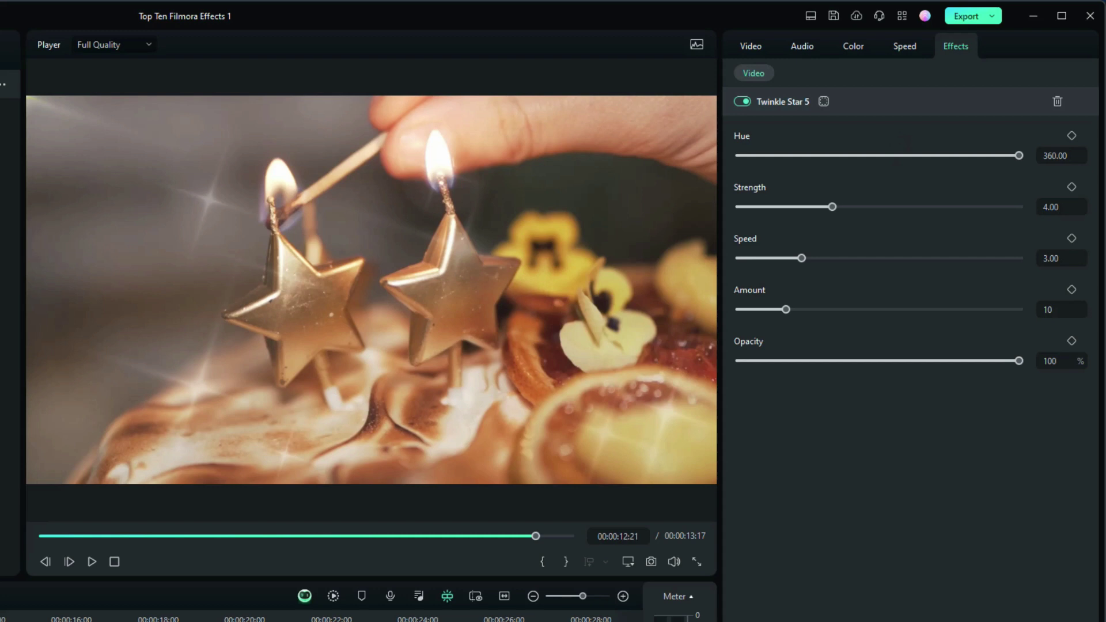
{"action": "left_click_drag", "start_coordinate": [536, 536], "coordinate": [43, 536]}
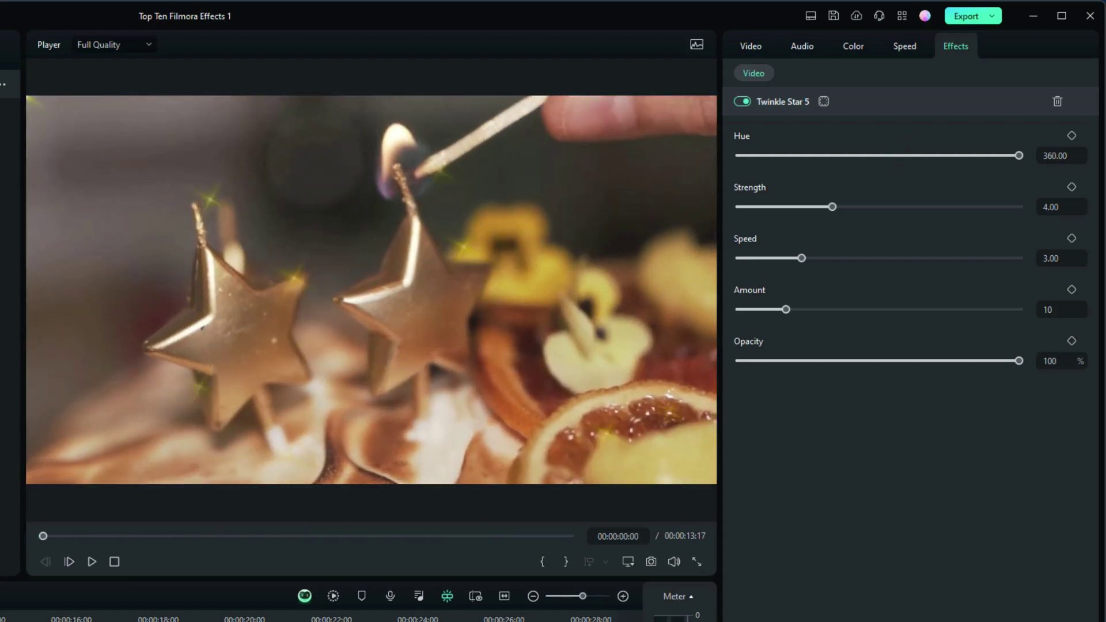
{"action": "left_click", "coordinate": [92, 562]}
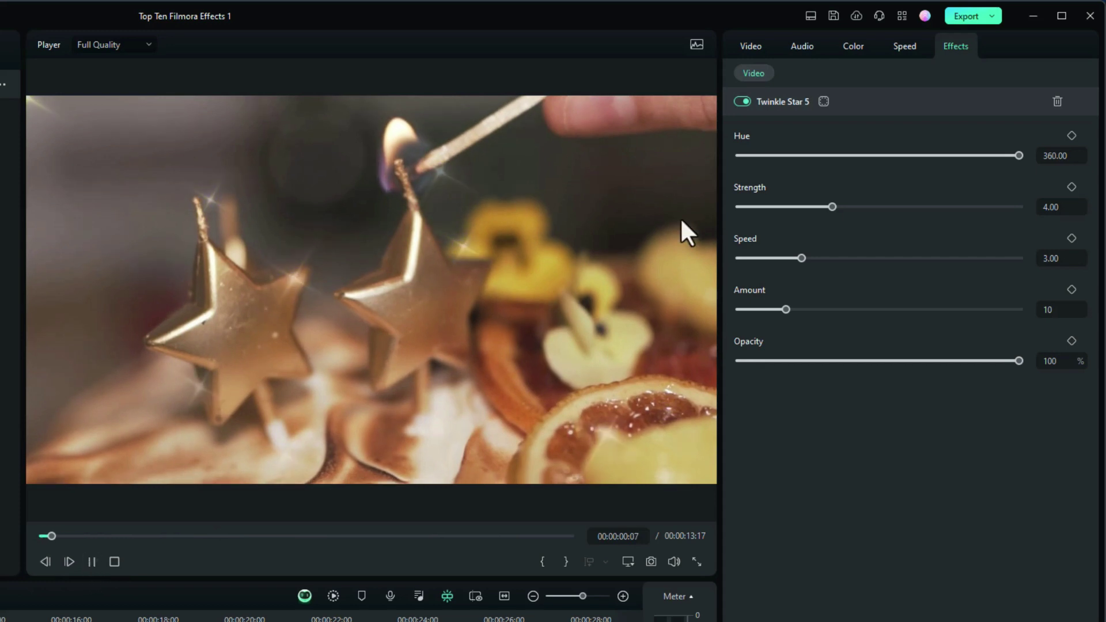
{"action": "left_click_drag", "start_coordinate": [1019, 156], "coordinate": [784, 155]}
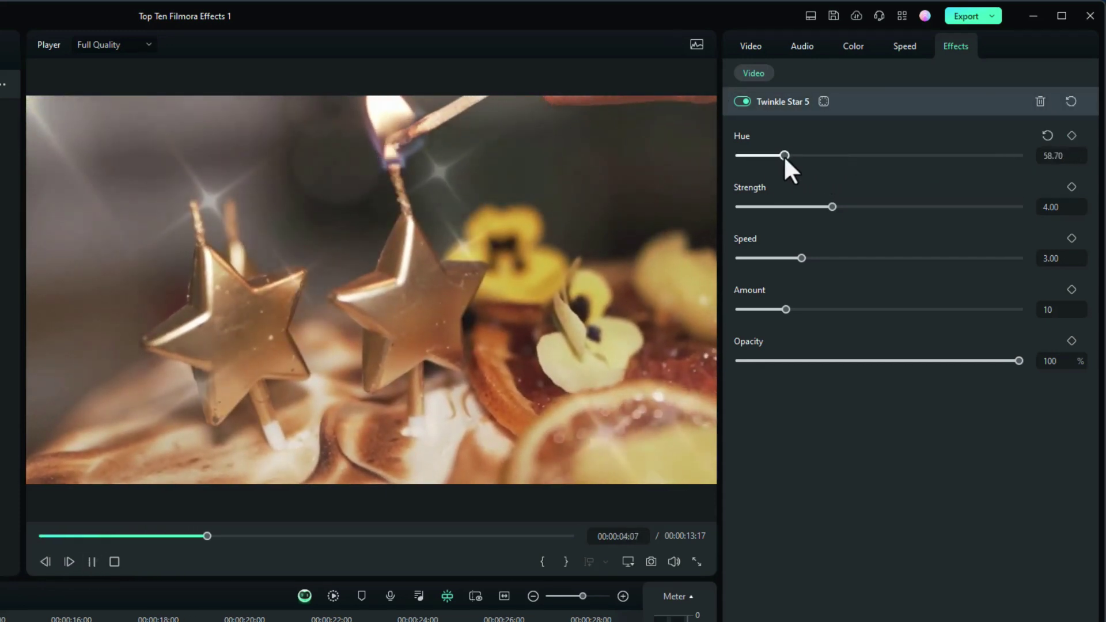
Set Twinkle Star 5's Strength to 7.89, Speed to 6.63 and Amount to 14, replay the clip, and lower the effect's Opacity.
{"action": "left_click_drag", "start_coordinate": [836, 208], "coordinate": [952, 217]}
{"action": "key", "text": "space"}
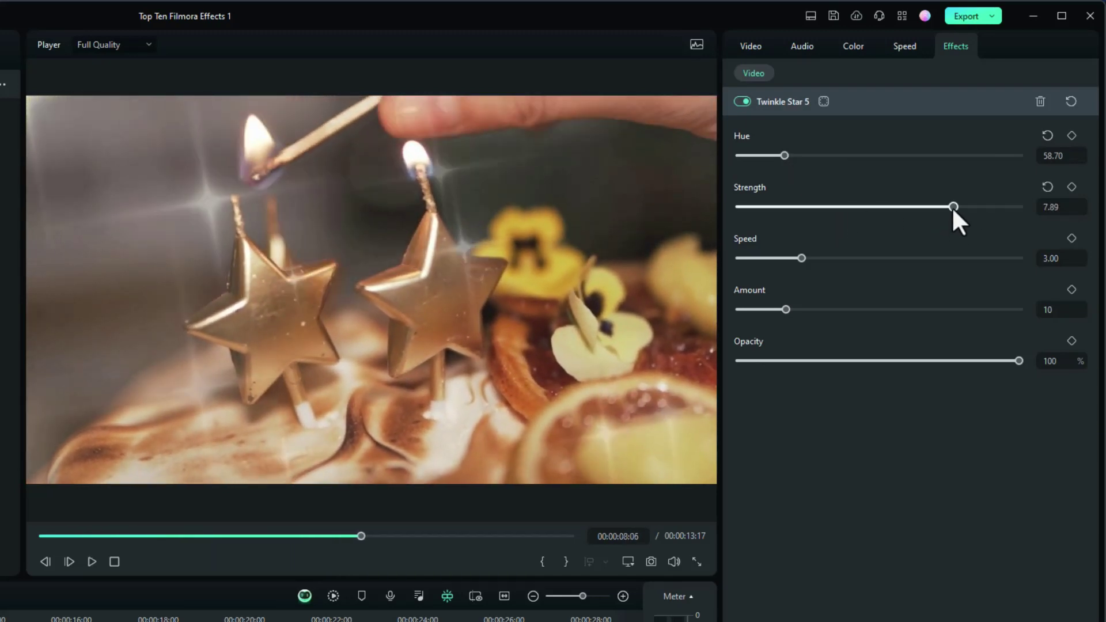
{"action": "key", "text": "space"}
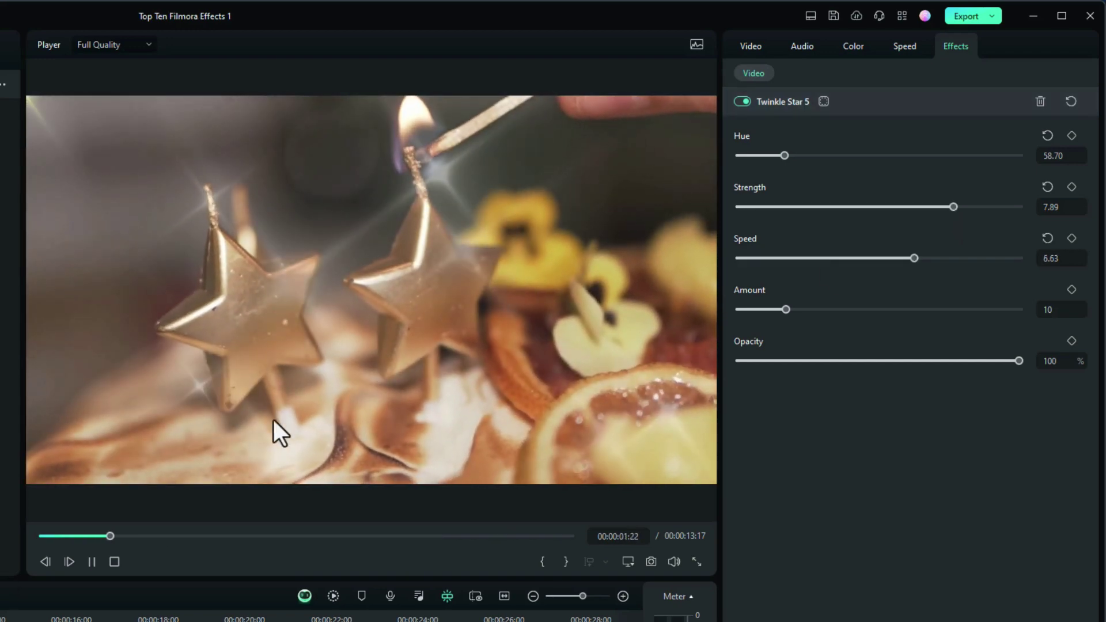
{"action": "mouse_move", "coordinate": [786, 309]}
{"action": "left_mouse_down"}
{"action": "mouse_move", "coordinate": [900, 320]}
{"action": "mouse_move", "coordinate": [858, 305]}
{"action": "mouse_move", "coordinate": [804, 309]}
{"action": "left_mouse_up"}
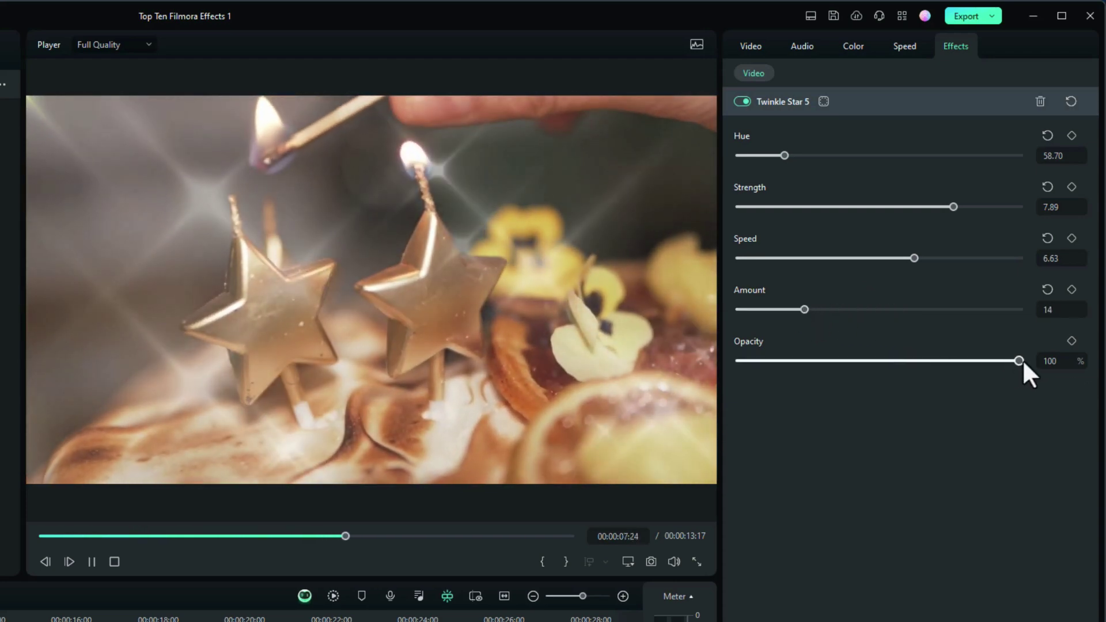
{"action": "left_click_drag", "start_coordinate": [1020, 358], "coordinate": [965, 363]}
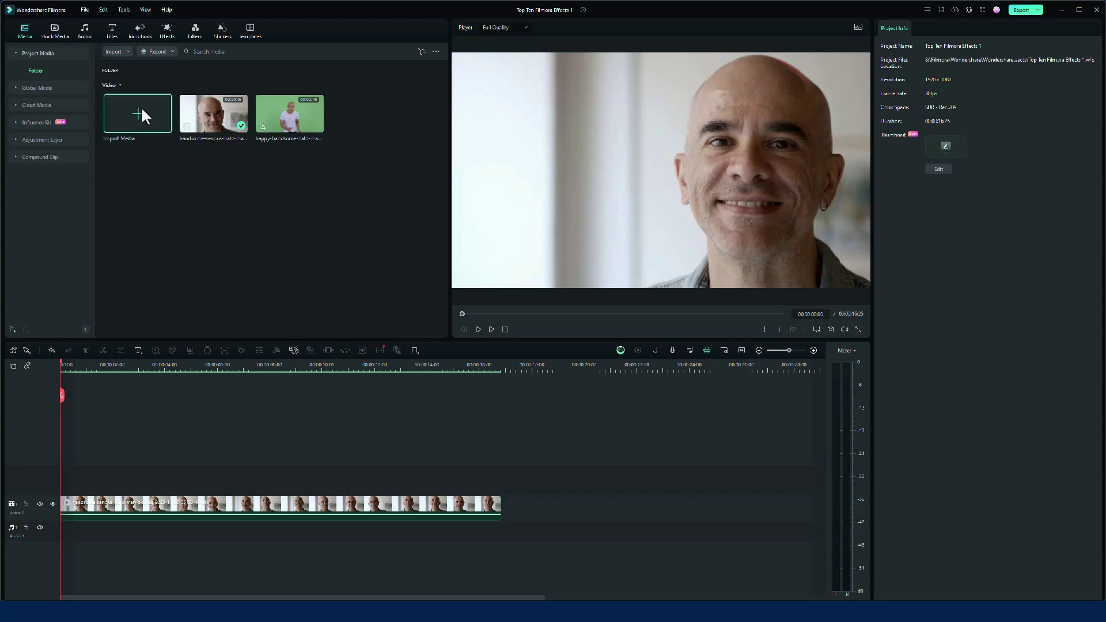
Browse the AR Stickers category of video effects and play the unedited portrait clip of the smiling man.
{"action": "left_click", "coordinate": [167, 32]}
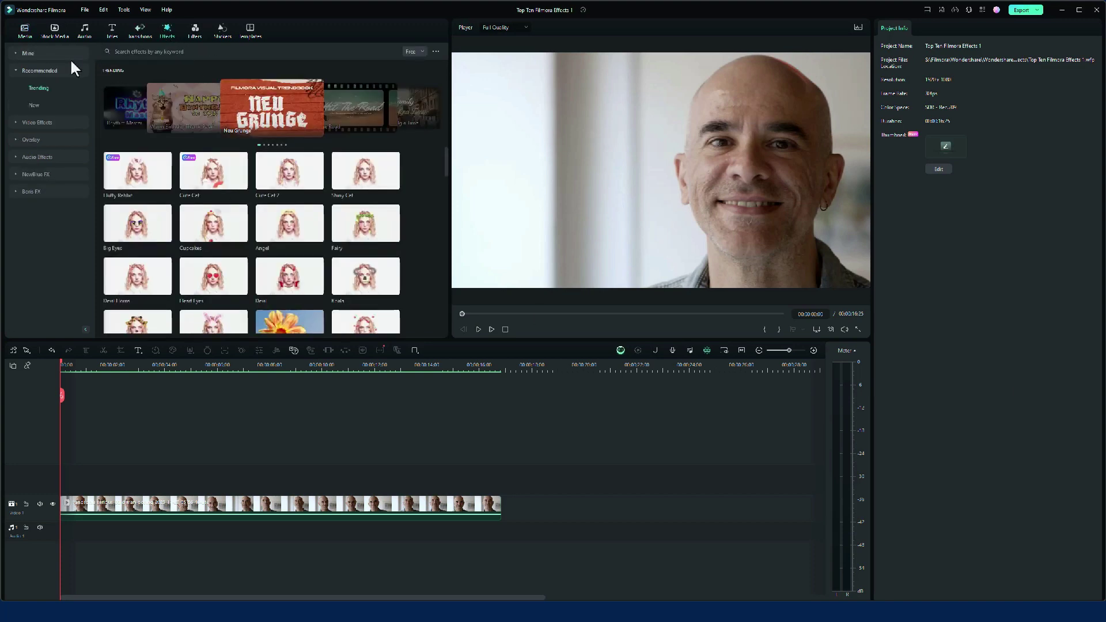
{"action": "left_click", "coordinate": [12, 120]}
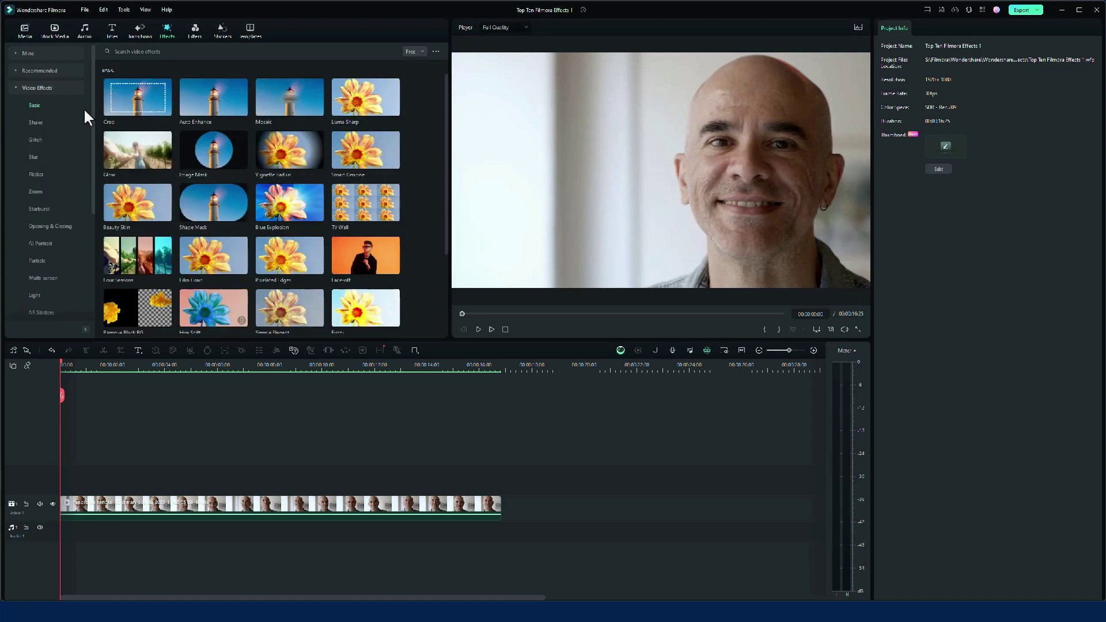
{"action": "left_click_drag", "start_coordinate": [91, 108], "coordinate": [91, 184]}
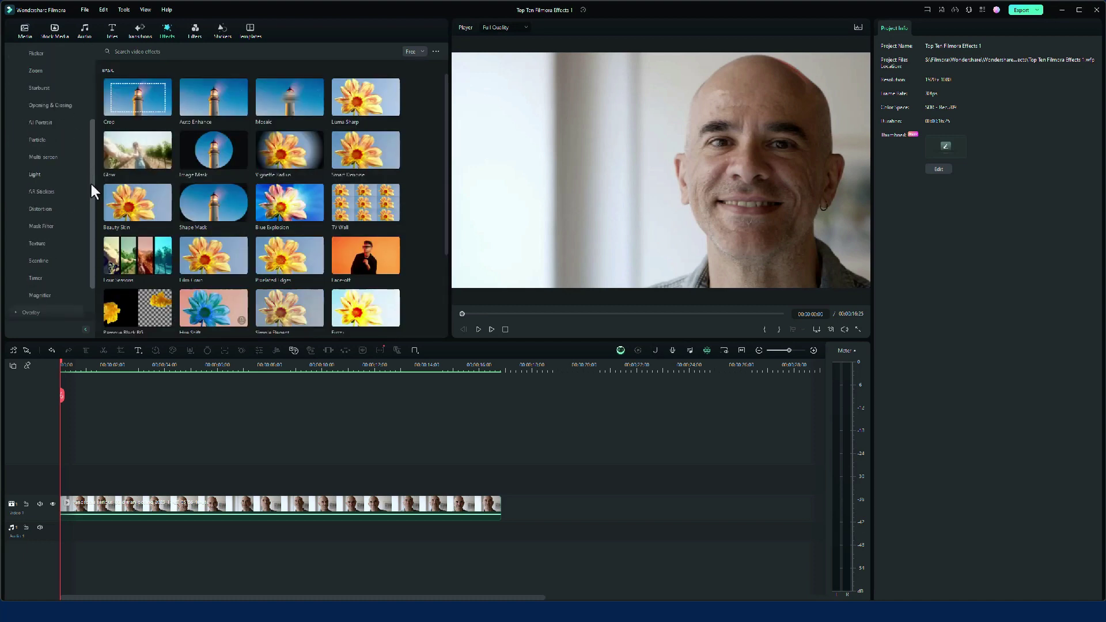
{"action": "left_click", "coordinate": [46, 193]}
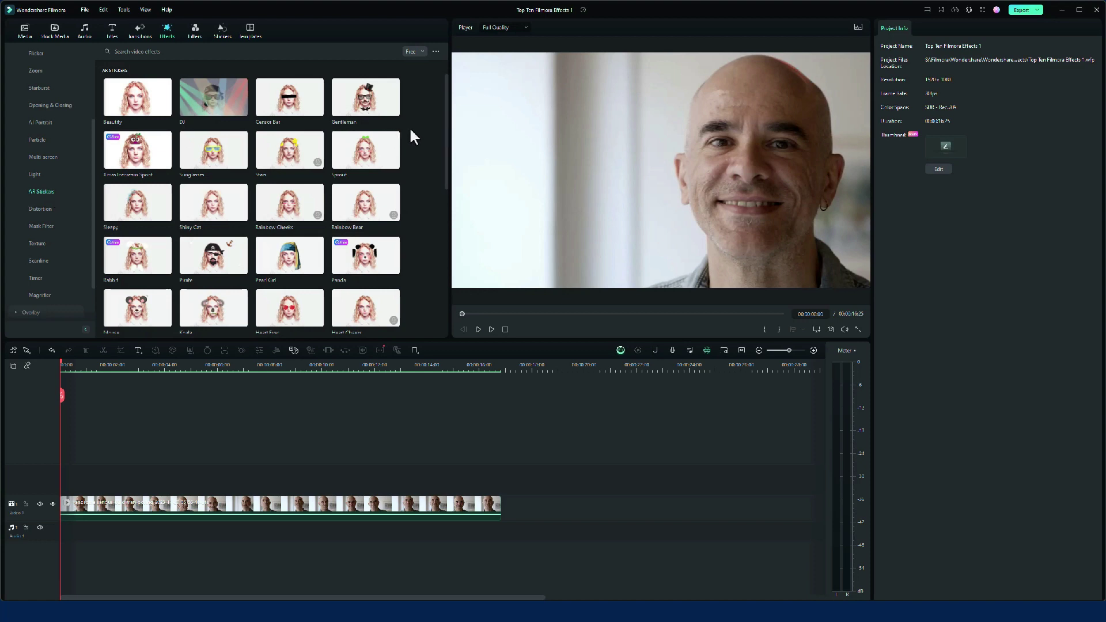
{"action": "mouse_move", "coordinate": [122, 107]}
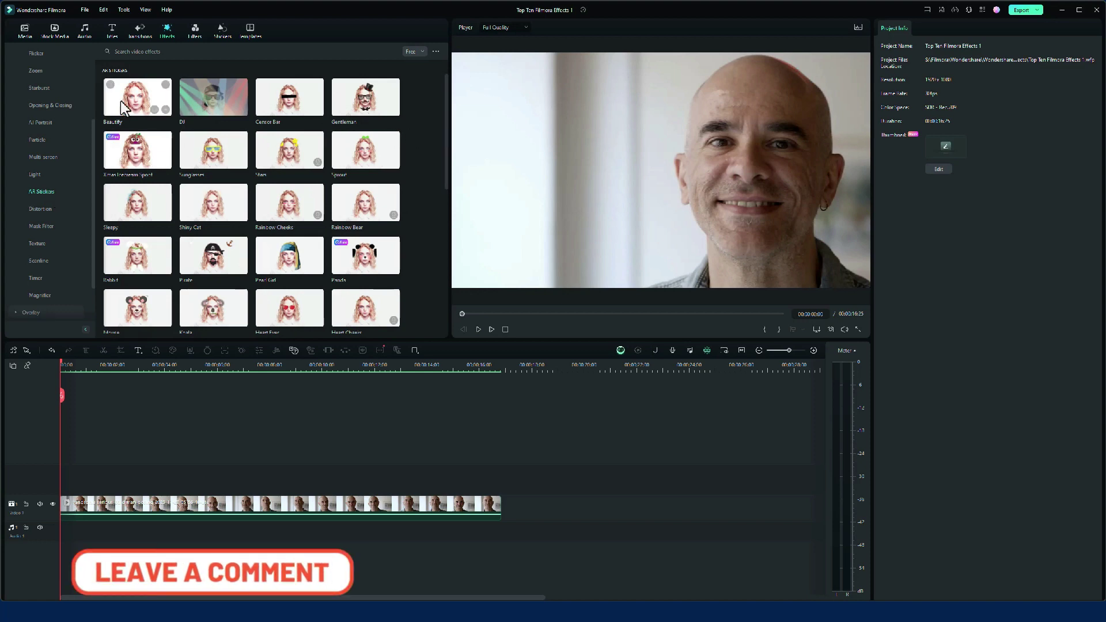
{"action": "left_click", "coordinate": [492, 329]}
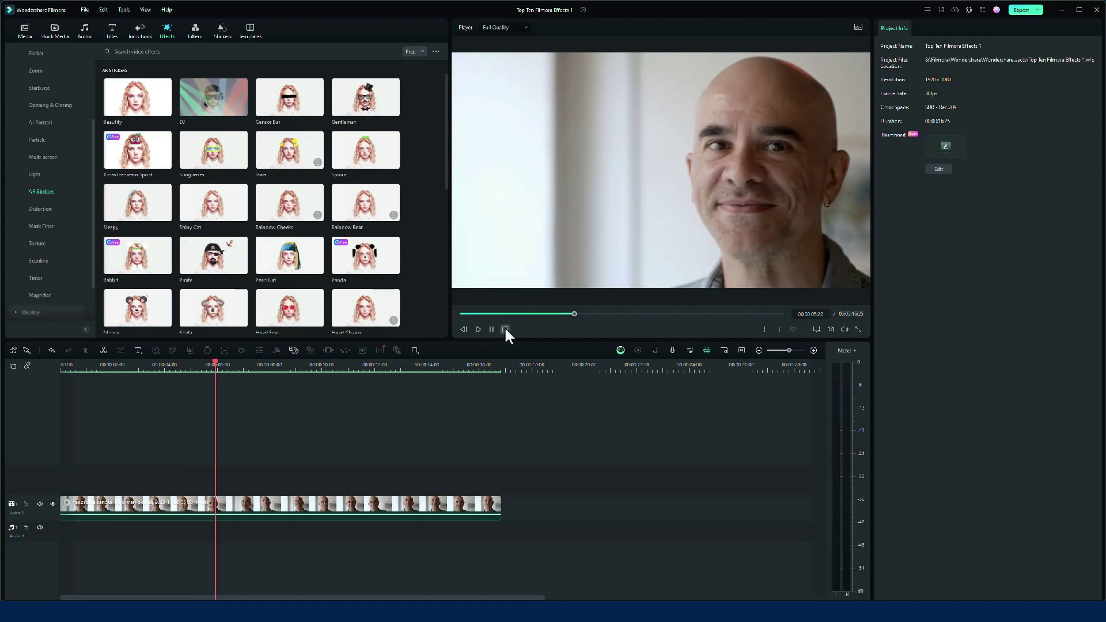
Preview the Beautify AR sticker, then select the portrait clip and replay it from the start without any effect.
{"action": "left_click", "coordinate": [505, 330]}
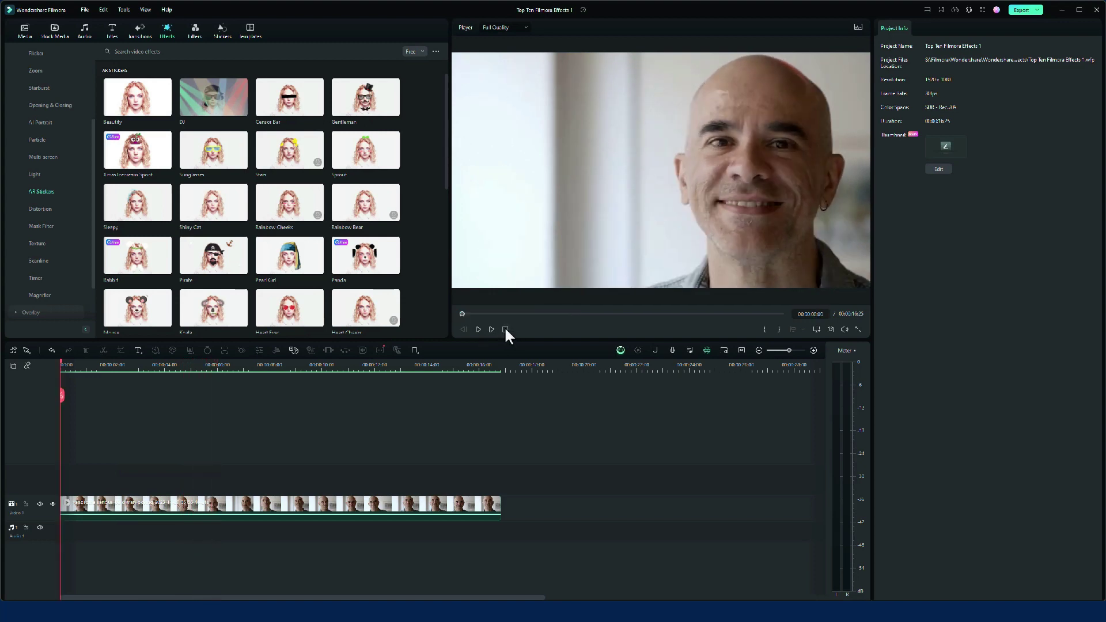
{"action": "left_click", "coordinate": [133, 108]}
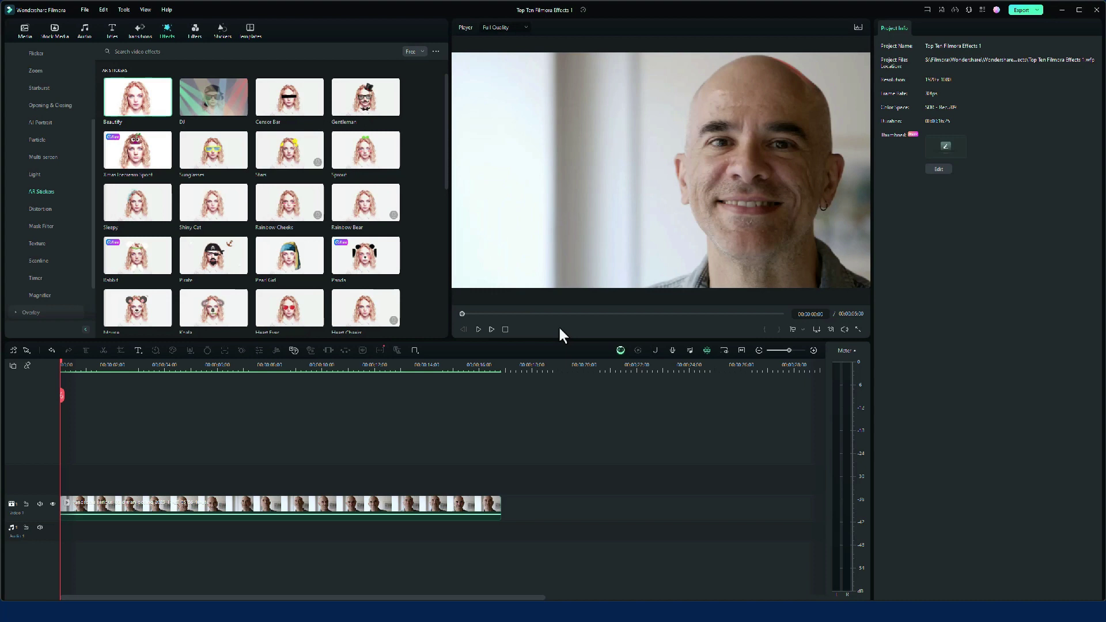
{"action": "left_click", "coordinate": [138, 505]}
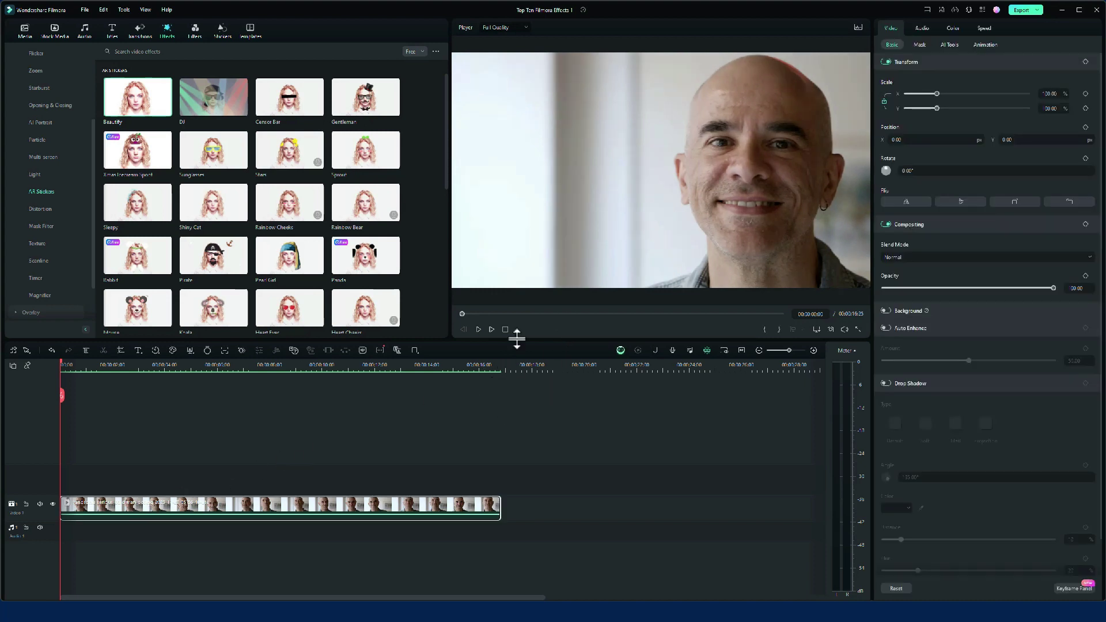
{"action": "left_click", "coordinate": [490, 330]}
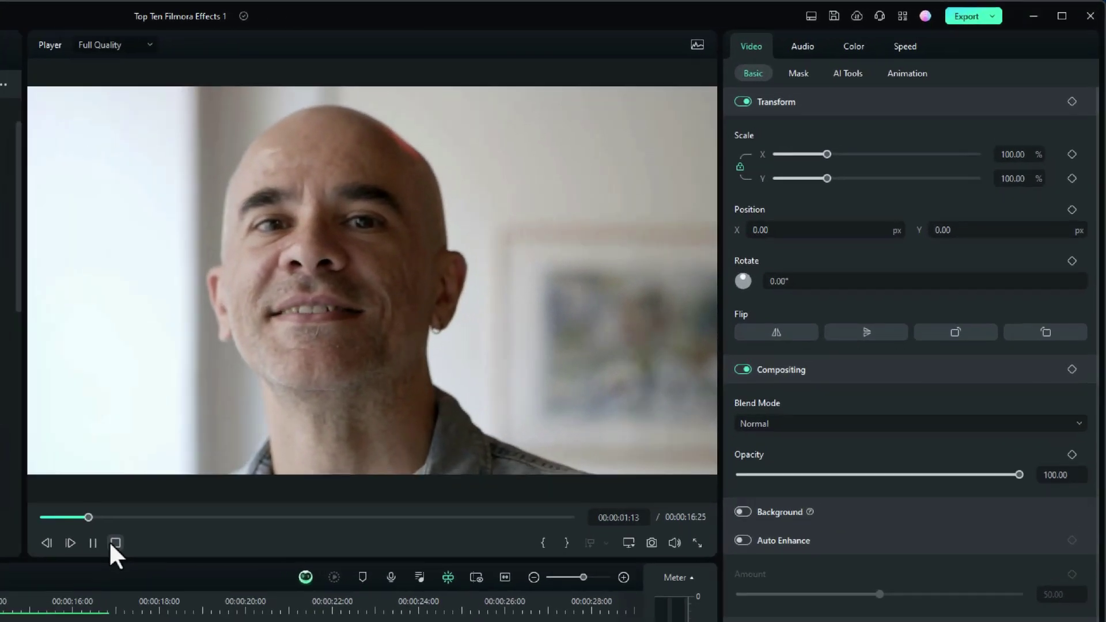
{"action": "left_click", "coordinate": [114, 544]}
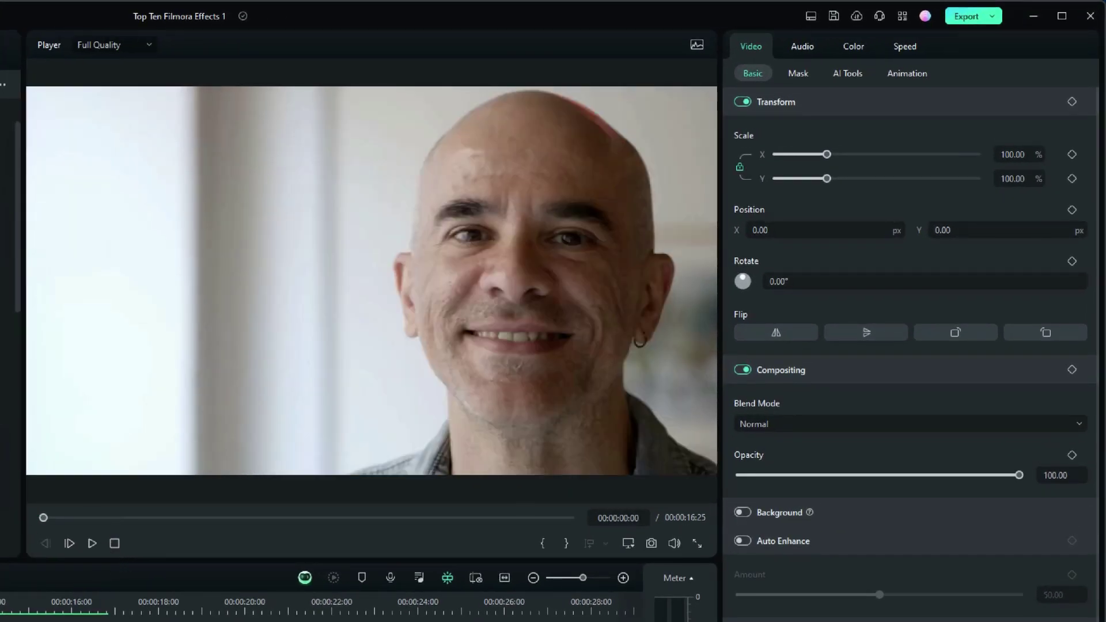
Apply the Beautify effect to the portrait clip, play it, and open the effect's settings.
{"action": "left_click", "coordinate": [92, 543]}
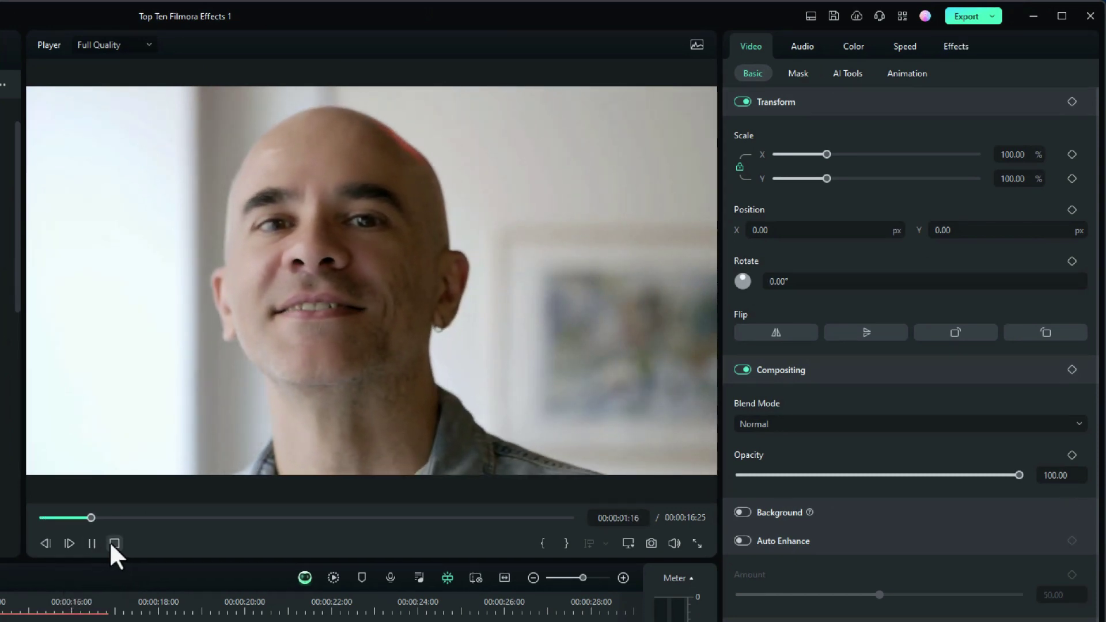
{"action": "left_click", "coordinate": [114, 543]}
{"action": "left_click", "coordinate": [956, 48]}
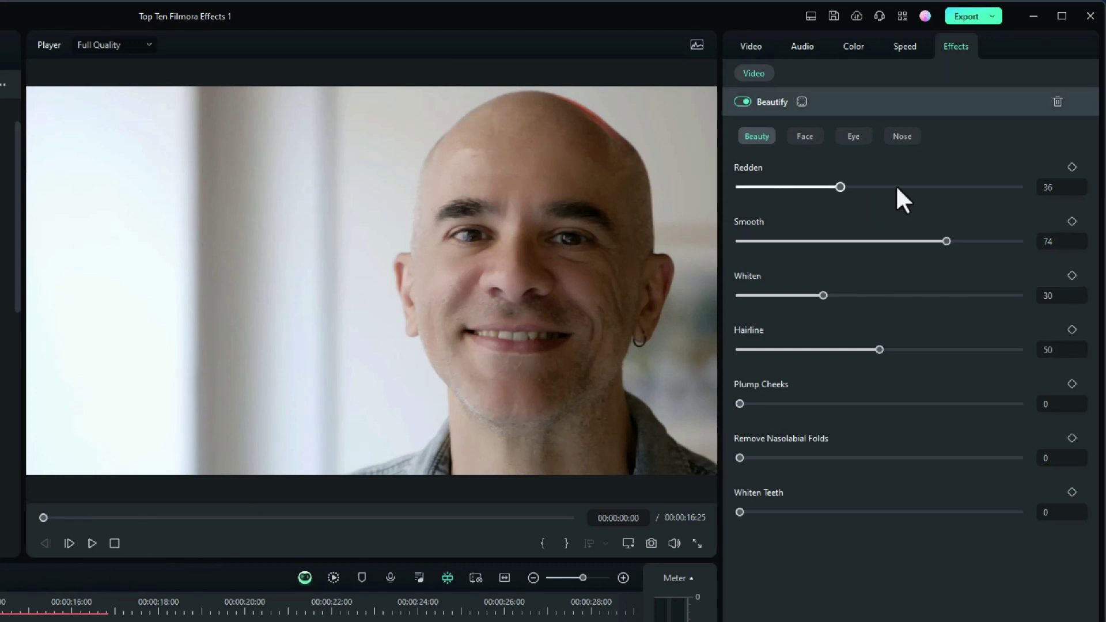
Set Beautify's Redden to 37, Smooth to 59 and Whiten to 25.
{"action": "mouse_move", "coordinate": [839, 187]}
{"action": "left_mouse_down"}
{"action": "mouse_move", "coordinate": [890, 187]}
{"action": "mouse_move", "coordinate": [829, 190]}
{"action": "left_mouse_up"}
{"action": "left_click_drag", "start_coordinate": [944, 239], "coordinate": [992, 240]}
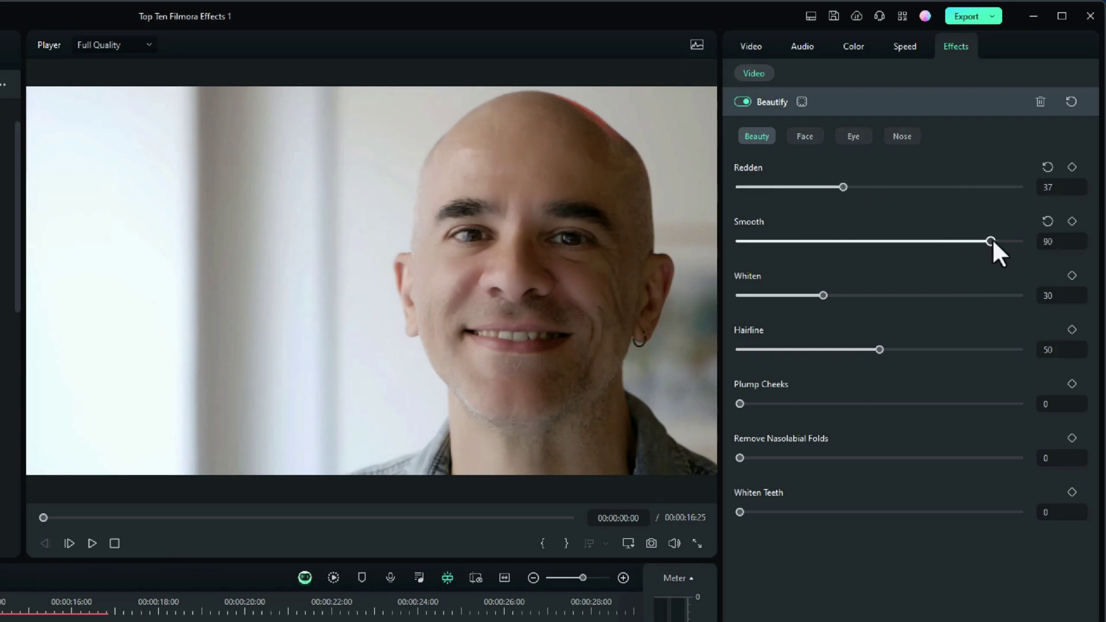
{"action": "left_click_drag", "start_coordinate": [789, 241], "coordinate": [905, 241]}
{"action": "left_click_drag", "start_coordinate": [822, 295], "coordinate": [903, 295]}
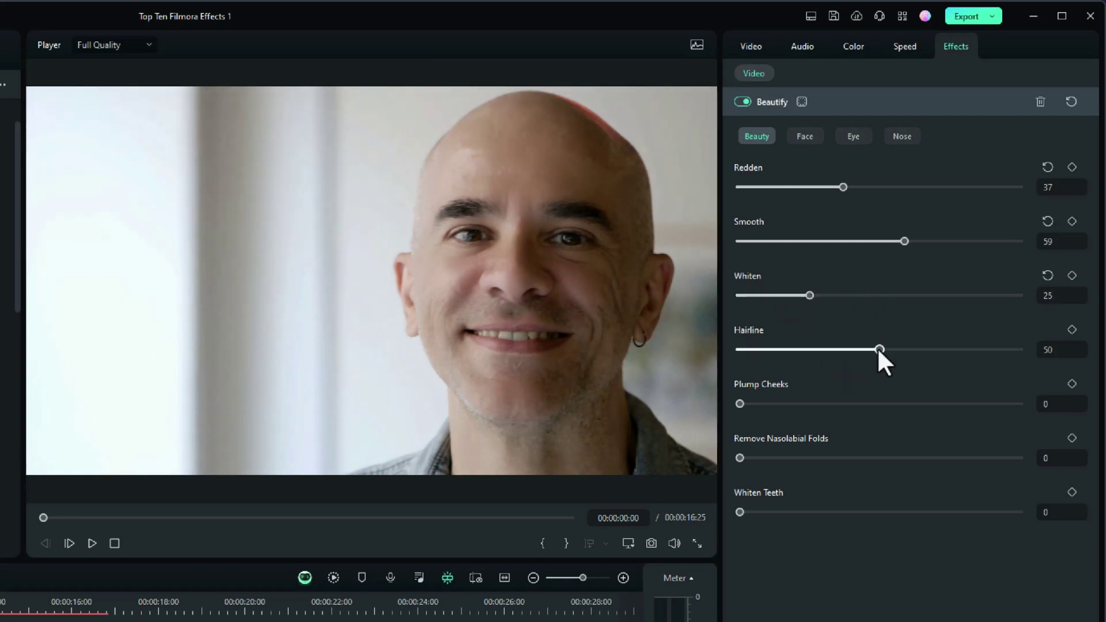
Set Beautify's Hairline to 44, Plump Cheeks to 20, Remove Nasolabial Folds to 10 and Whiten Teeth to 83, and replay the clip.
{"action": "mouse_move", "coordinate": [879, 349]}
{"action": "left_mouse_down"}
{"action": "mouse_move", "coordinate": [932, 349]}
{"action": "mouse_move", "coordinate": [840, 349]}
{"action": "mouse_move", "coordinate": [896, 352]}
{"action": "mouse_move", "coordinate": [871, 349]}
{"action": "left_mouse_up"}
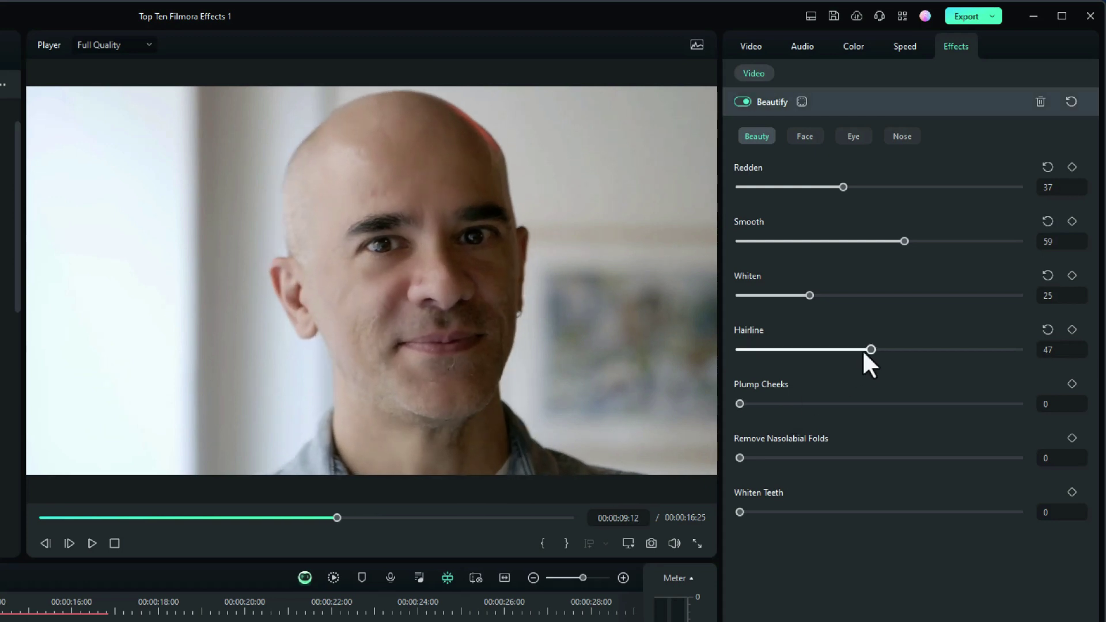
{"action": "left_click_drag", "start_coordinate": [868, 350], "coordinate": [863, 385]}
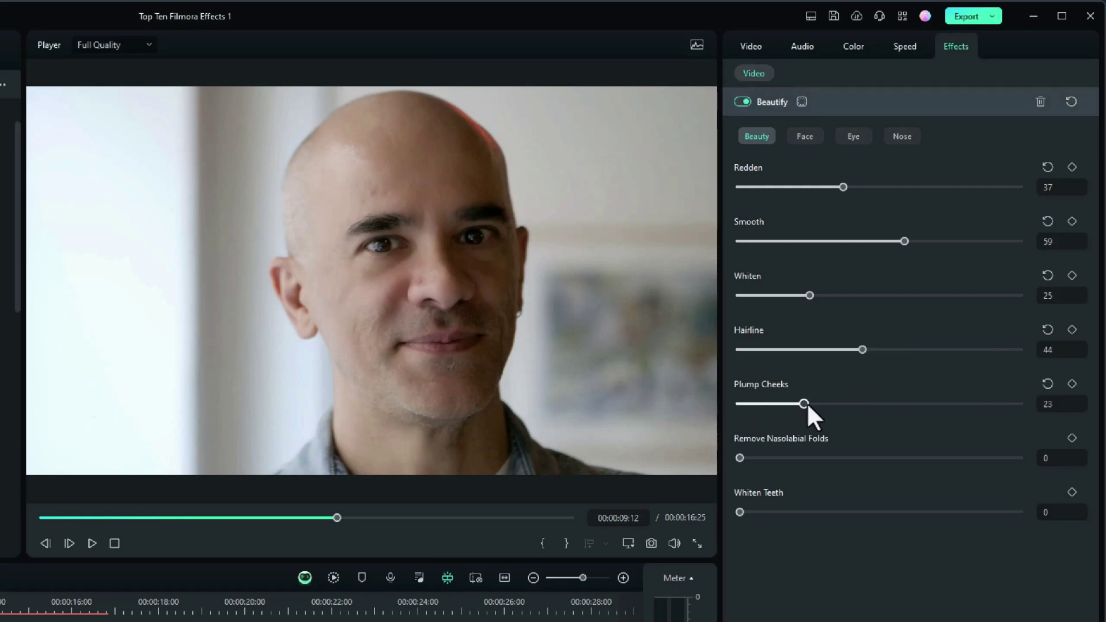
{"action": "left_click_drag", "start_coordinate": [947, 406], "coordinate": [849, 411]}
{"action": "left_click_drag", "start_coordinate": [739, 458], "coordinate": [765, 458]}
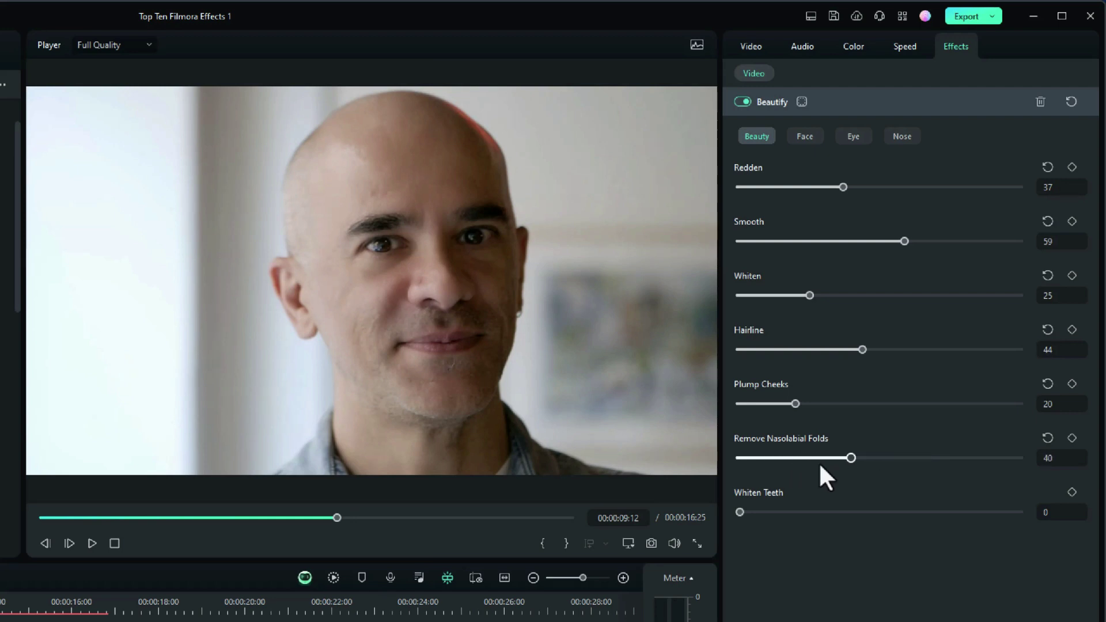
{"action": "left_click_drag", "start_coordinate": [789, 458], "coordinate": [767, 458]}
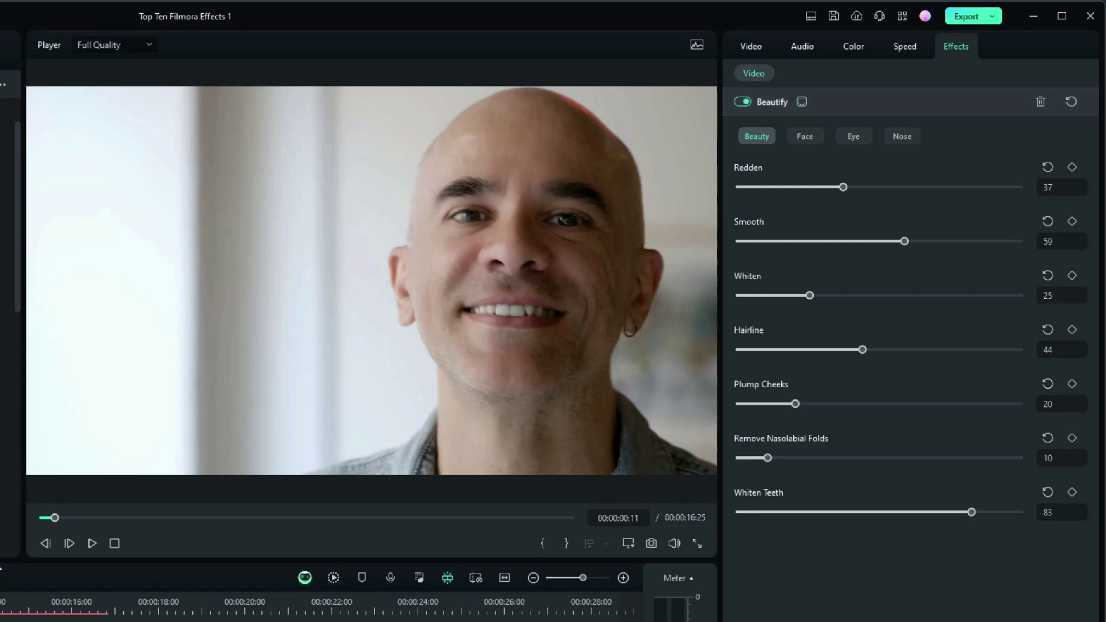
{"action": "left_click", "coordinate": [93, 543]}
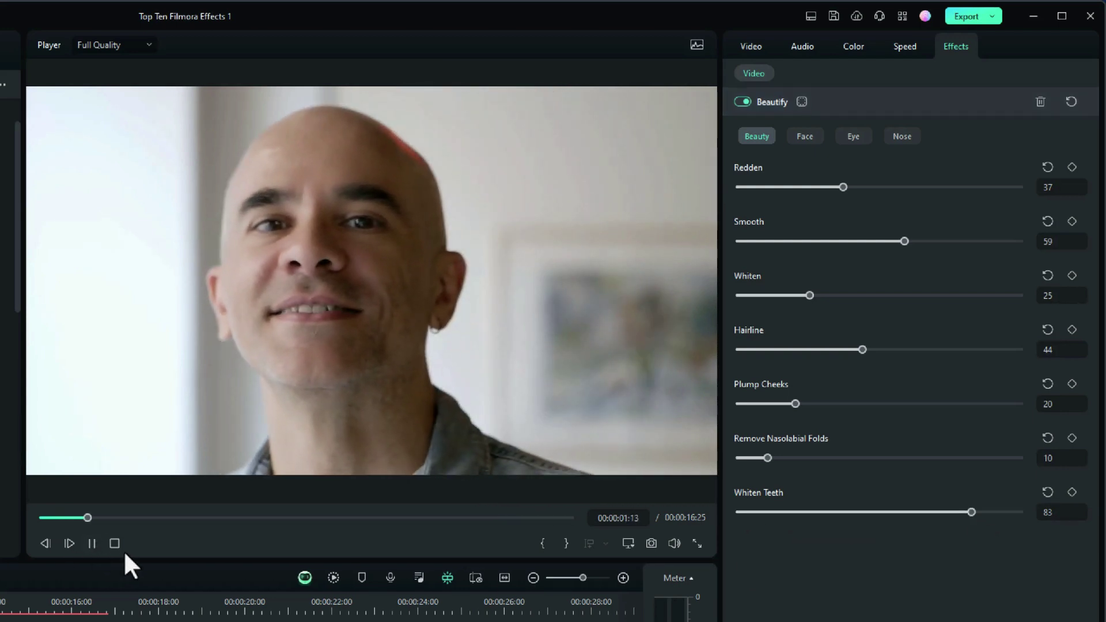
{"action": "left_click", "coordinate": [117, 544]}
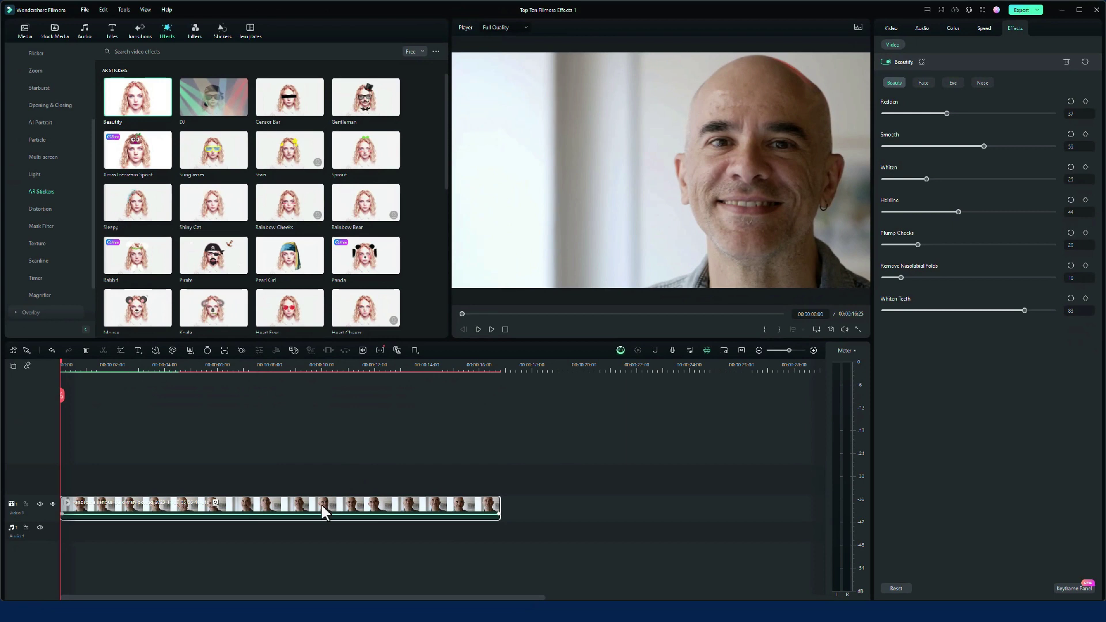
Replace the portrait clip on the timeline with the green-screen clip of the man in a white T-shirt and play it unedited.
{"action": "key", "text": "Delete"}
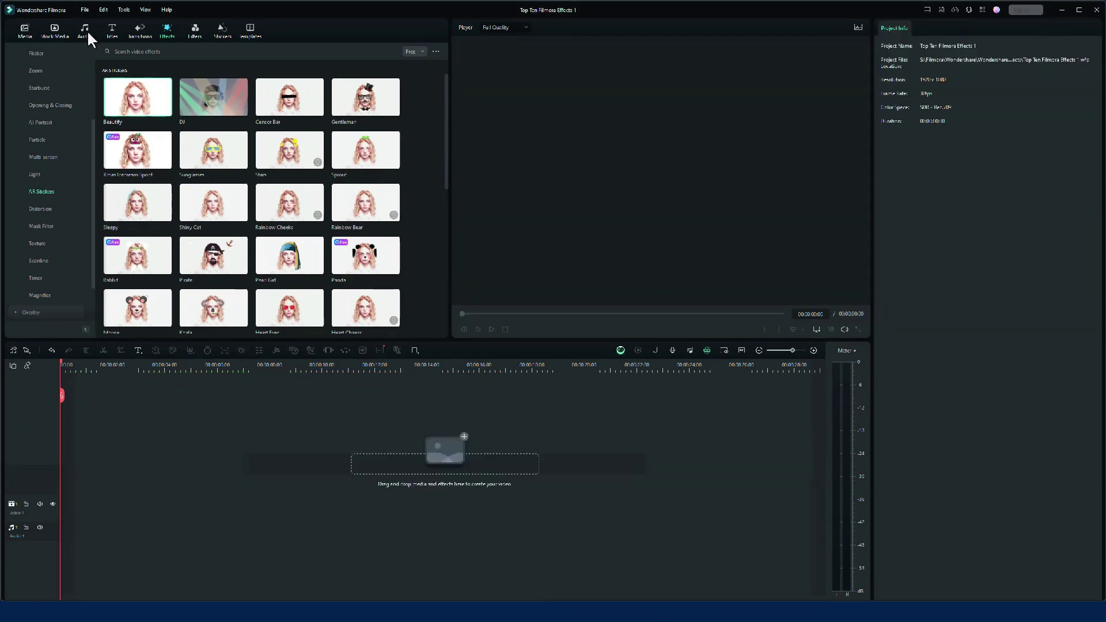
{"action": "left_click", "coordinate": [26, 30]}
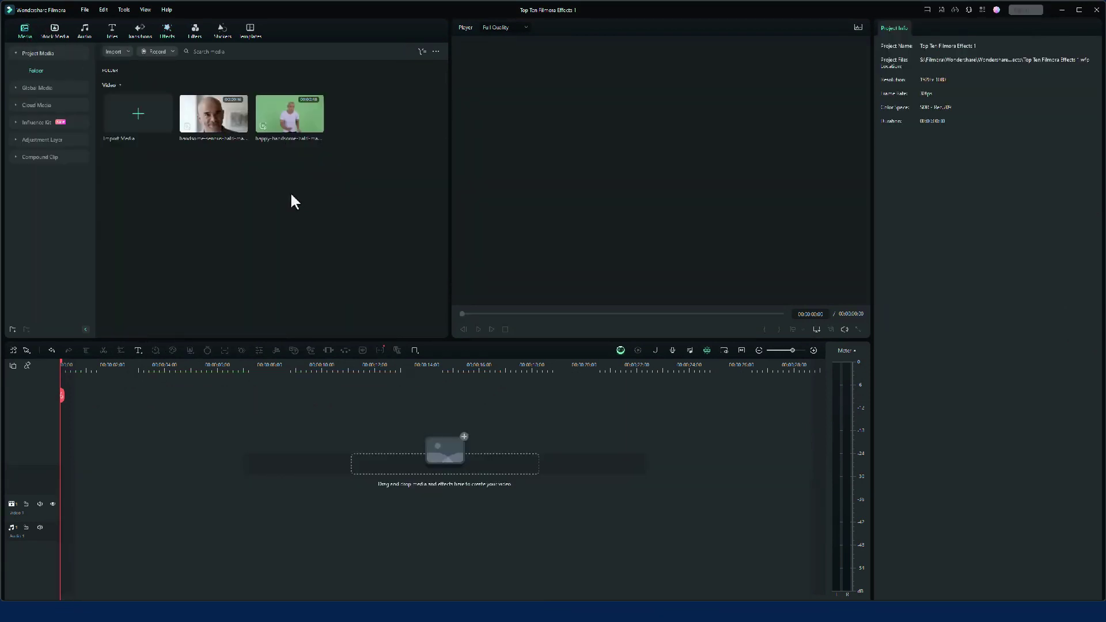
{"action": "left_click_drag", "start_coordinate": [282, 118], "coordinate": [46, 544]}
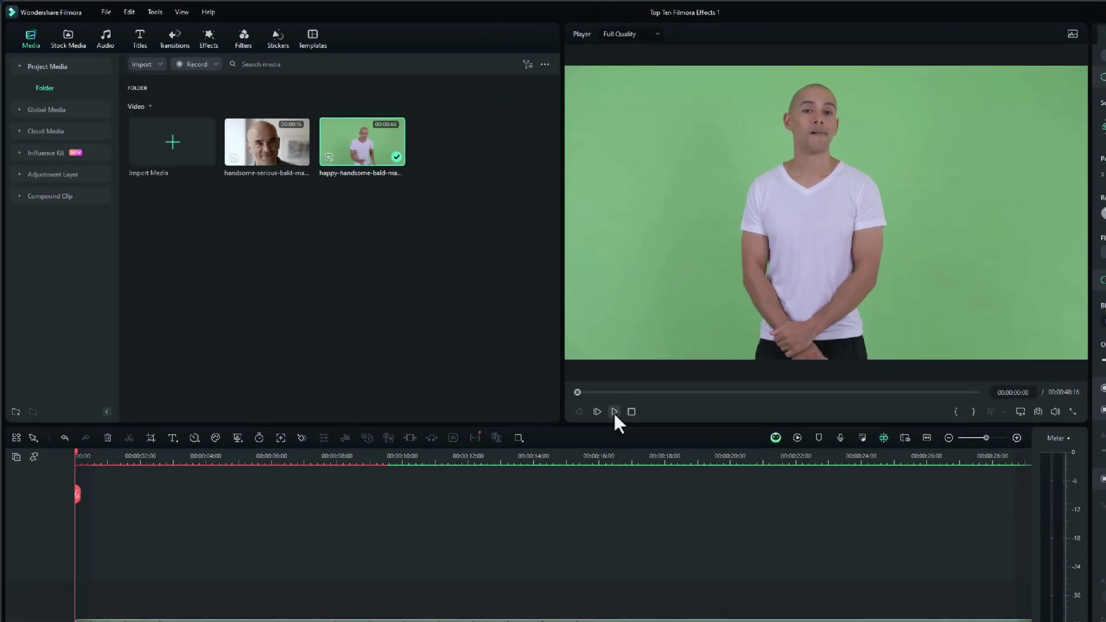
{"action": "left_click", "coordinate": [492, 329]}
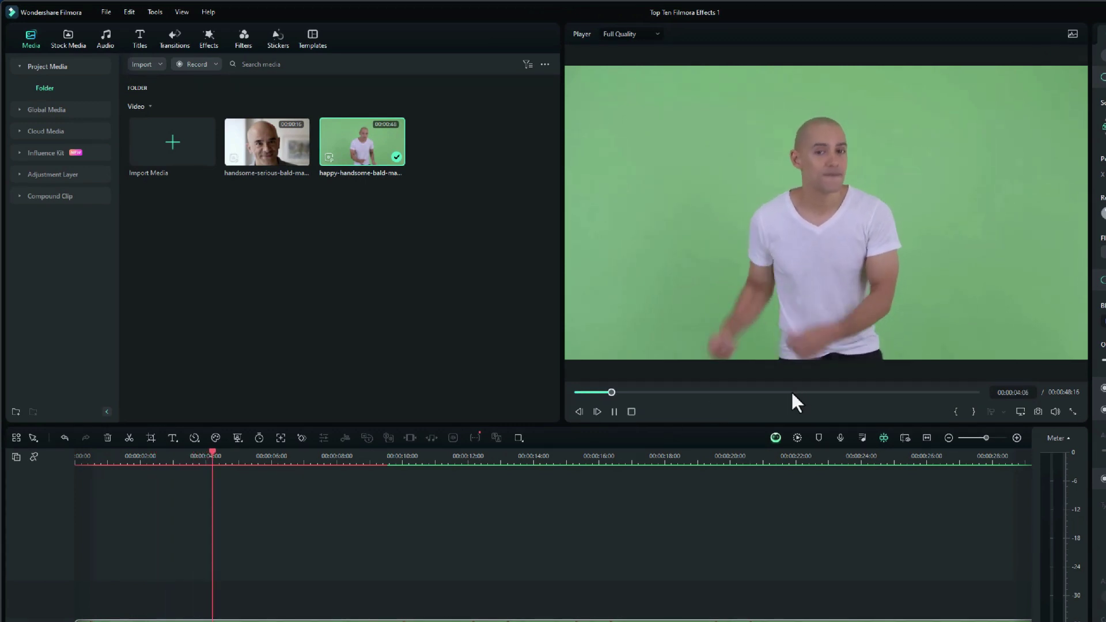
{"action": "left_click", "coordinate": [631, 411]}
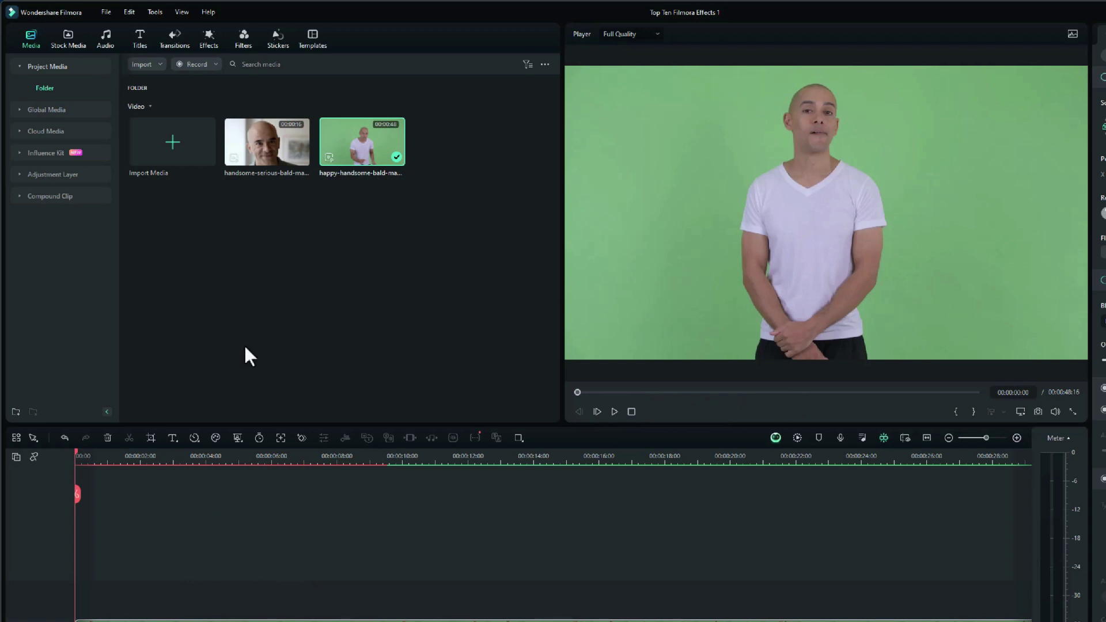
Try the Gentleman AR sticker on the green-screen clip, play the result, and undo the effect.
{"action": "left_click", "coordinate": [211, 37]}
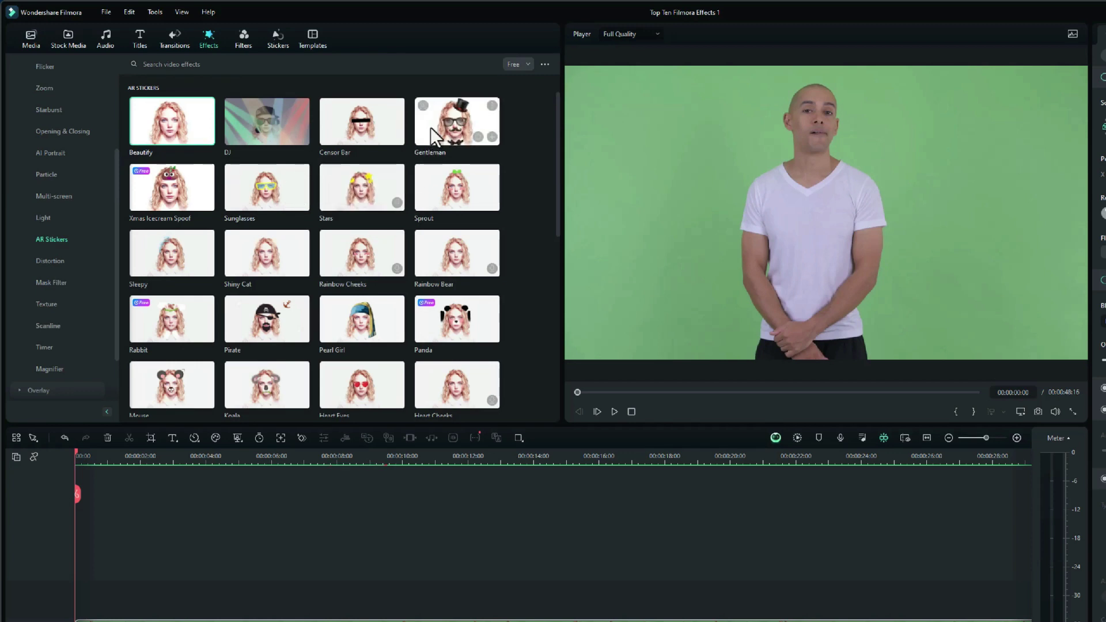
{"action": "left_click_drag", "start_coordinate": [430, 127], "coordinate": [154, 615]}
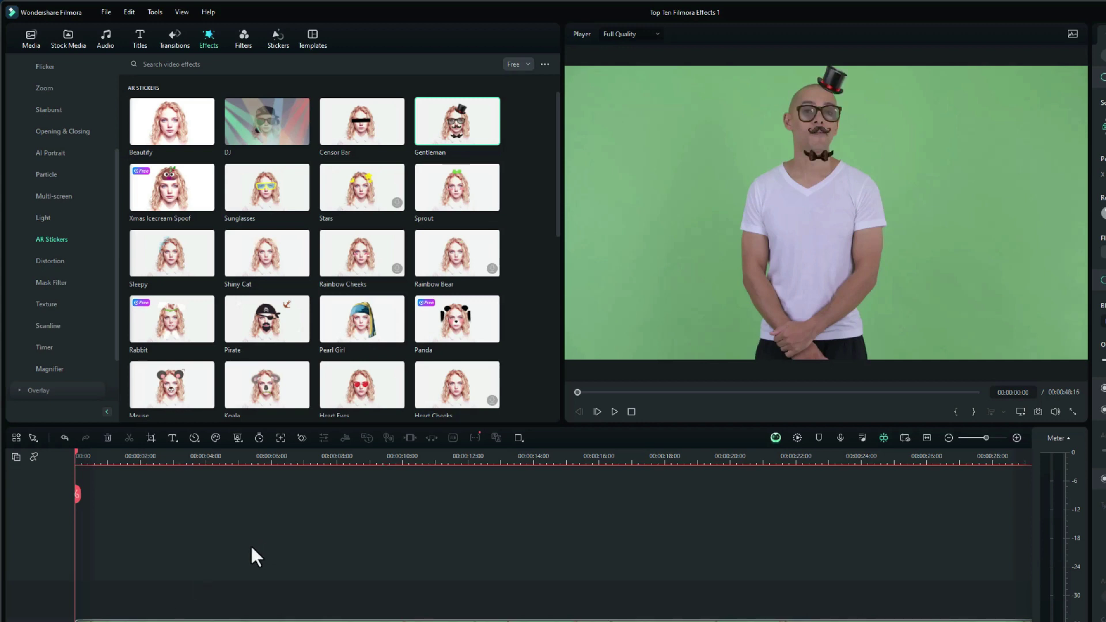
{"action": "left_click", "coordinate": [613, 411]}
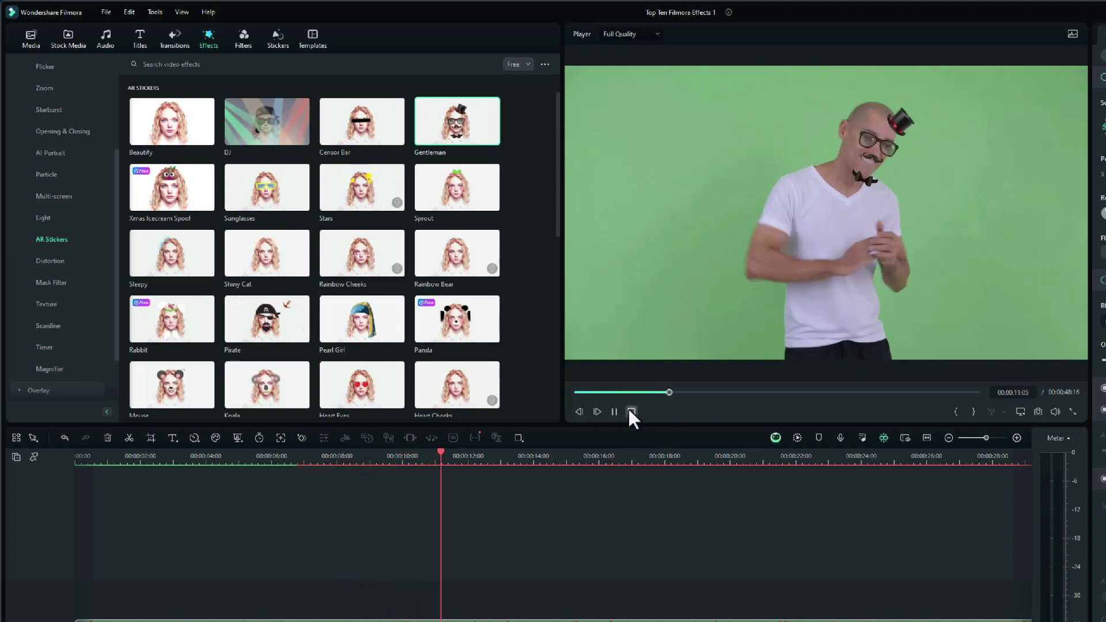
{"action": "left_click", "coordinate": [631, 411]}
{"action": "key", "text": "ctrl+z"}
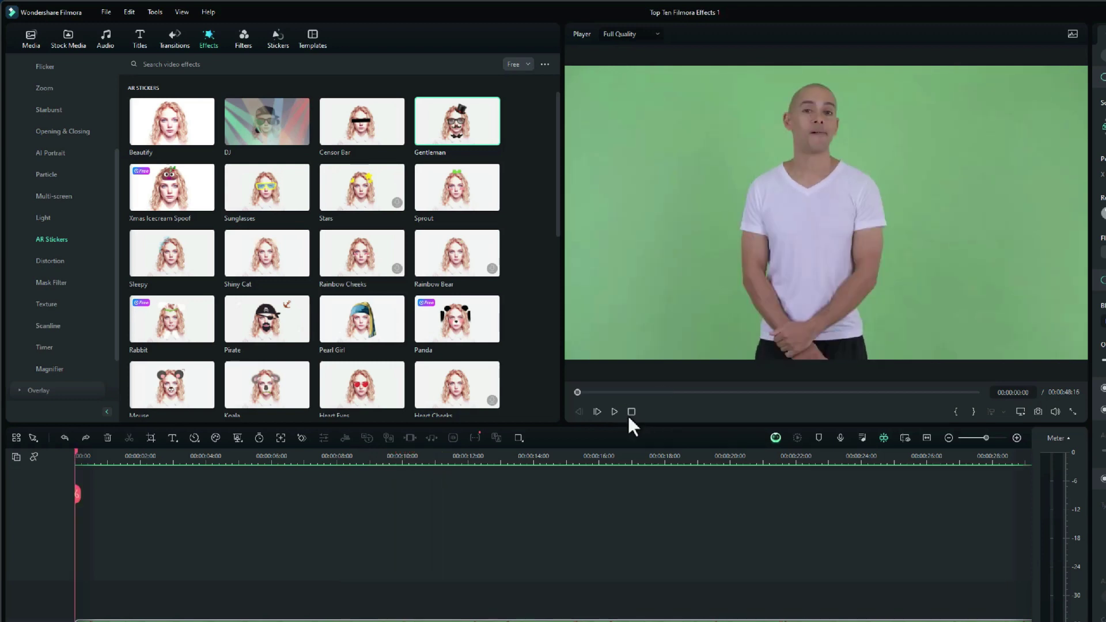
Preview the Sunglasses, Stars, Sleepy, Shiny Cat and Pirate AR stickers on the green-screen clip without applying them.
{"action": "left_click", "coordinate": [258, 199]}
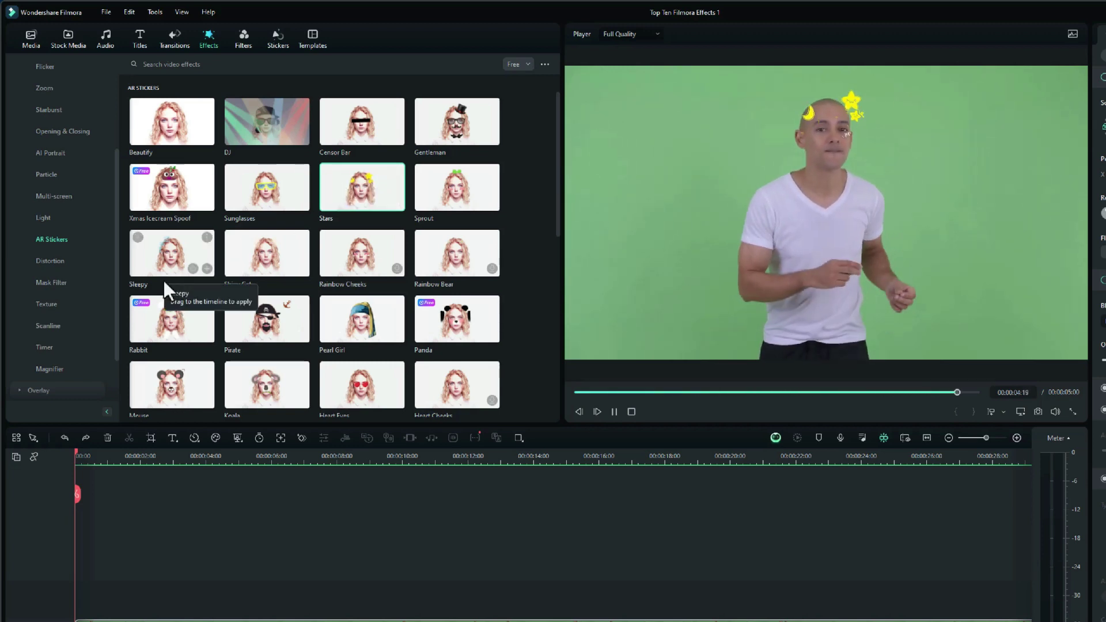
{"action": "left_click", "coordinate": [174, 258]}
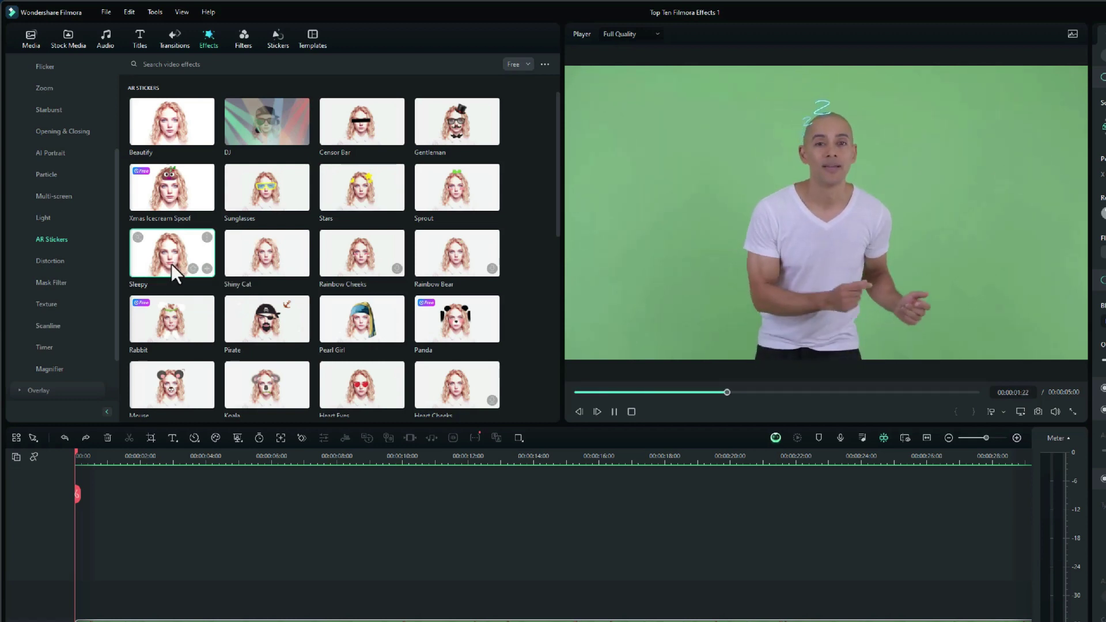
{"action": "left_click", "coordinate": [240, 263]}
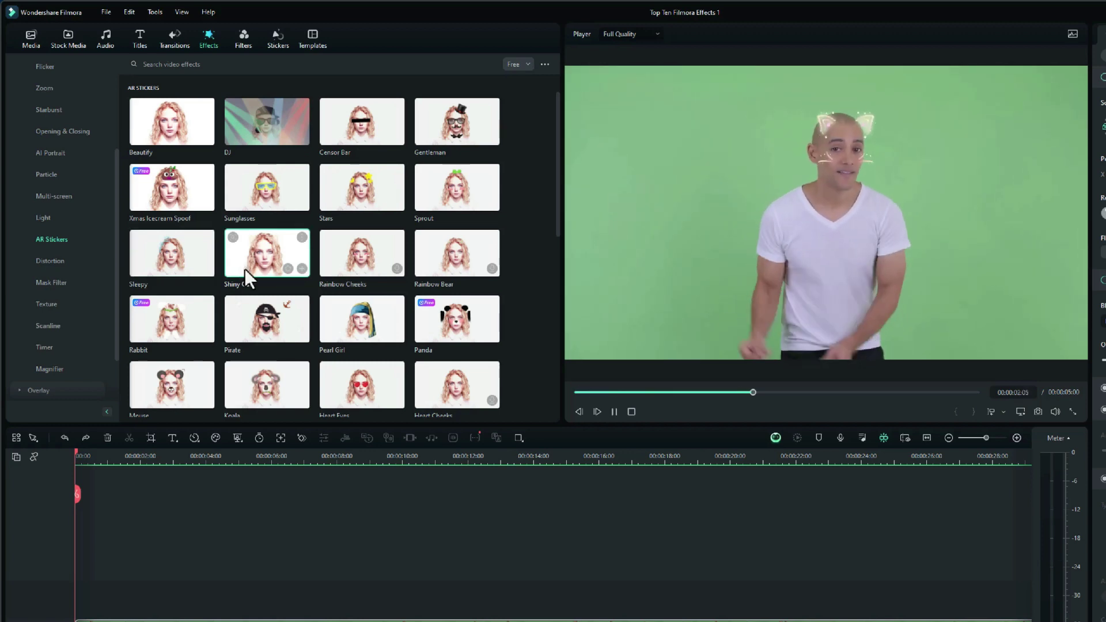
{"action": "left_click", "coordinate": [246, 325]}
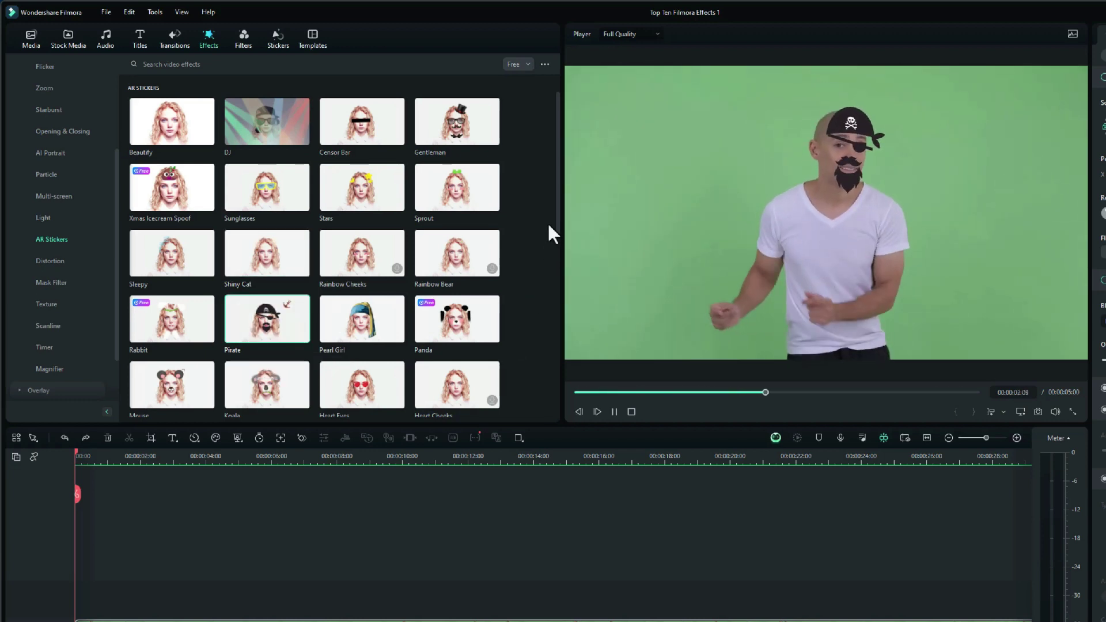
Preview the Mouse, Giraffe and Fairy AR stickers on the green-screen clip.
{"action": "left_click_drag", "start_coordinate": [555, 215], "coordinate": [553, 284]}
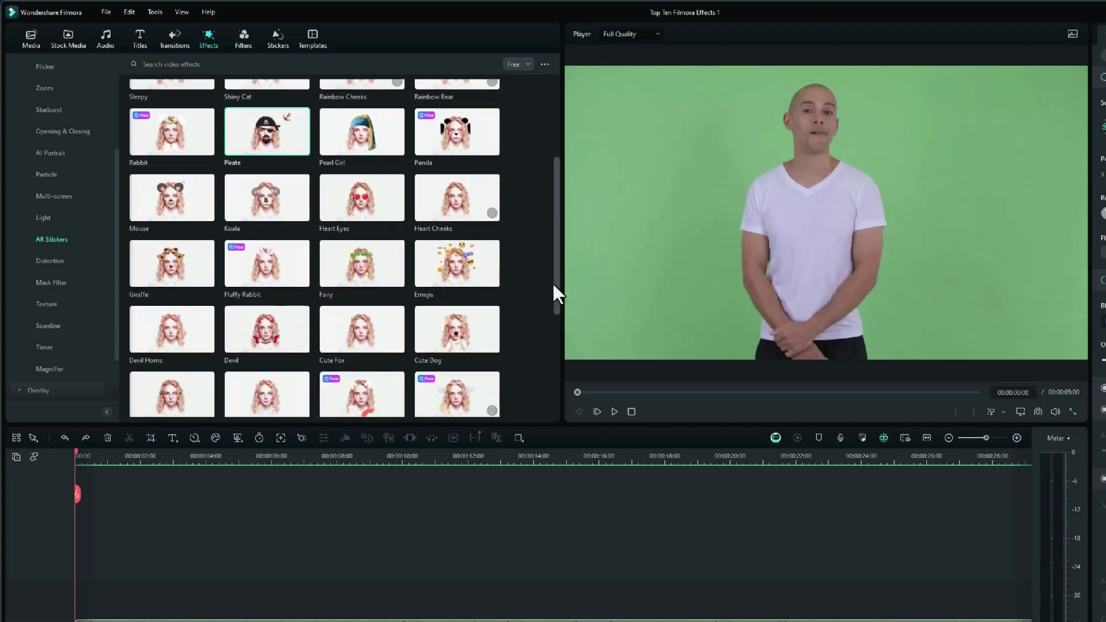
{"action": "left_click", "coordinate": [156, 206]}
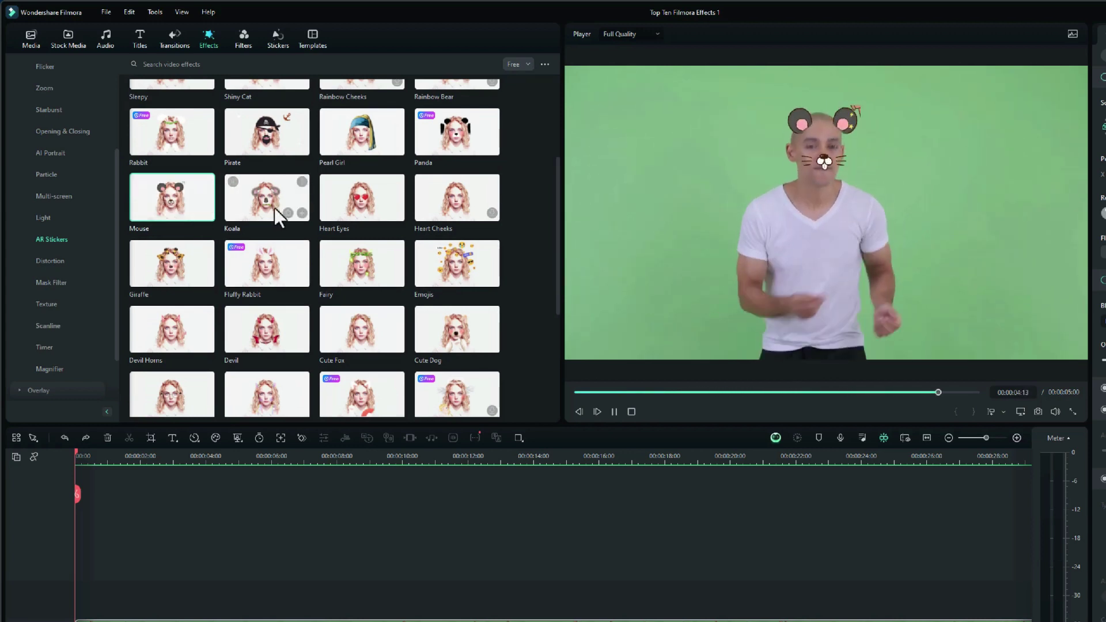
{"action": "left_click", "coordinate": [163, 271]}
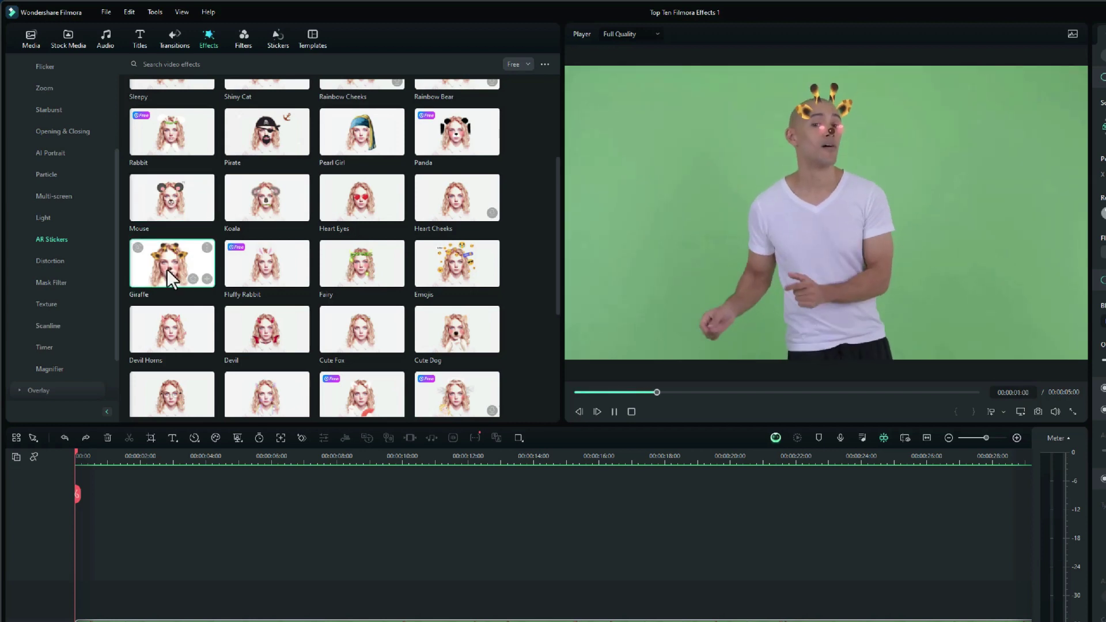
{"action": "left_click", "coordinate": [353, 272]}
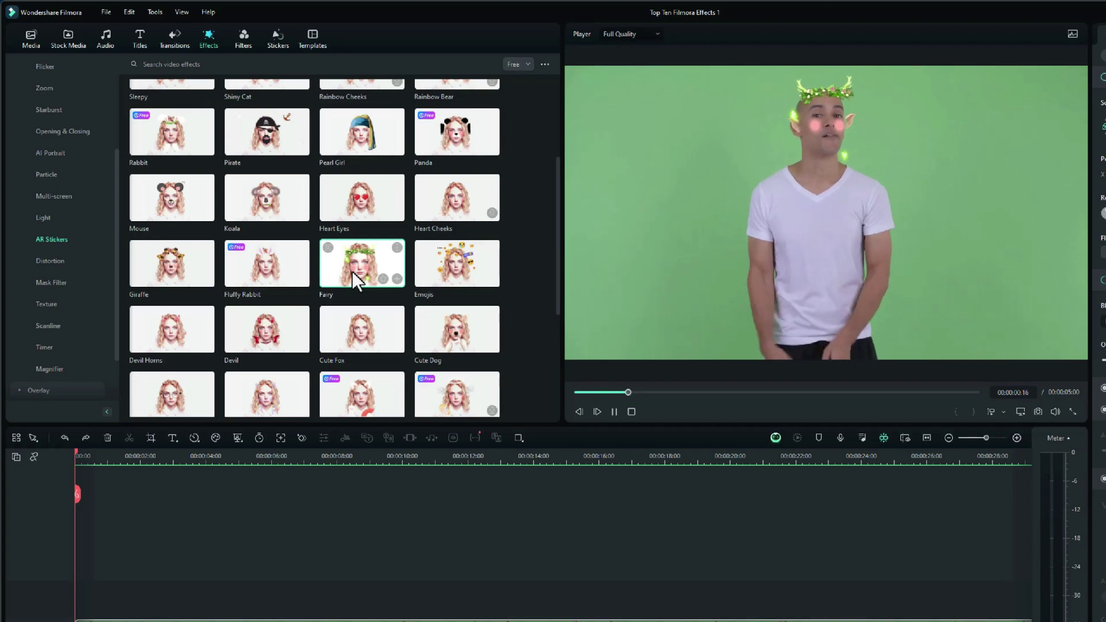
Preview the Cupid, Cute Cat 2, Cute Demon, Devil and Angel AR stickers on the green-screen clip.
{"action": "left_click_drag", "start_coordinate": [556, 244], "coordinate": [552, 323]}
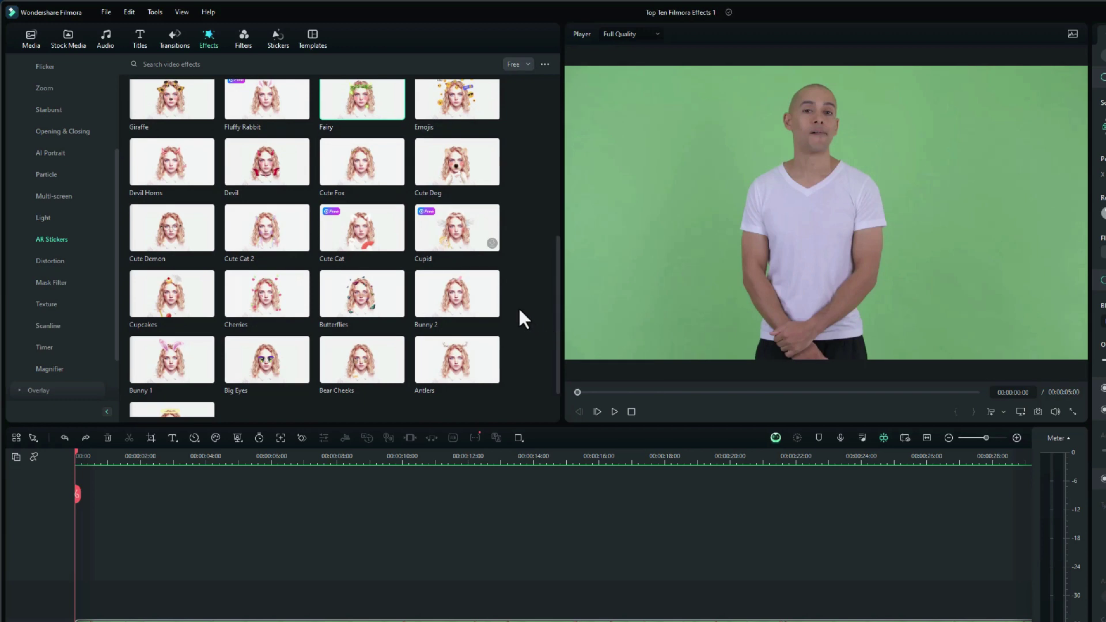
{"action": "left_click", "coordinate": [438, 234]}
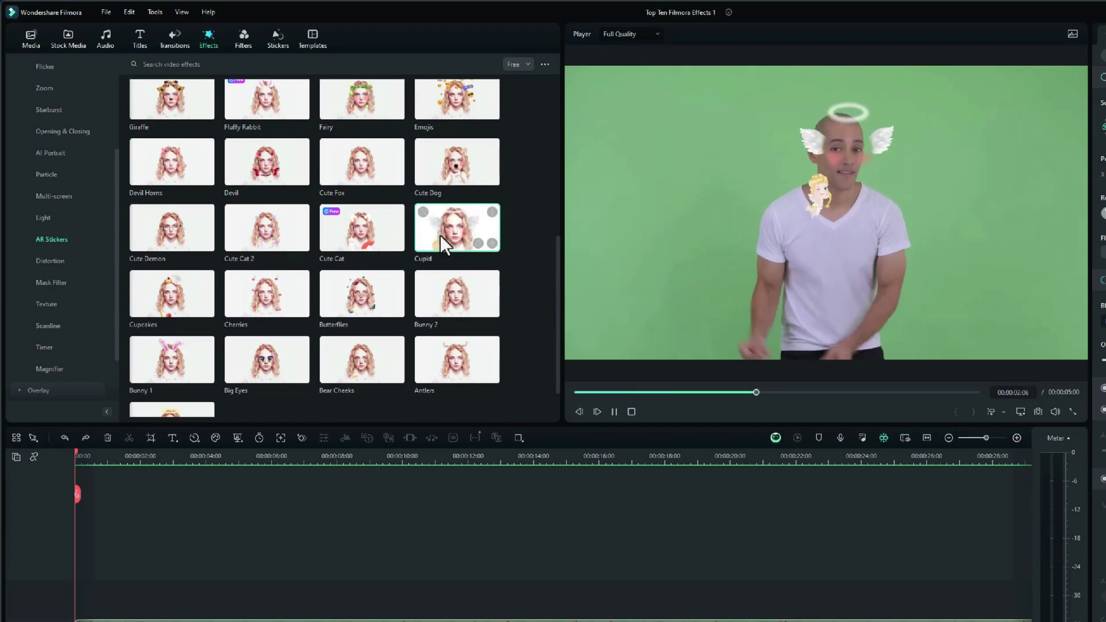
{"action": "left_click", "coordinate": [257, 234]}
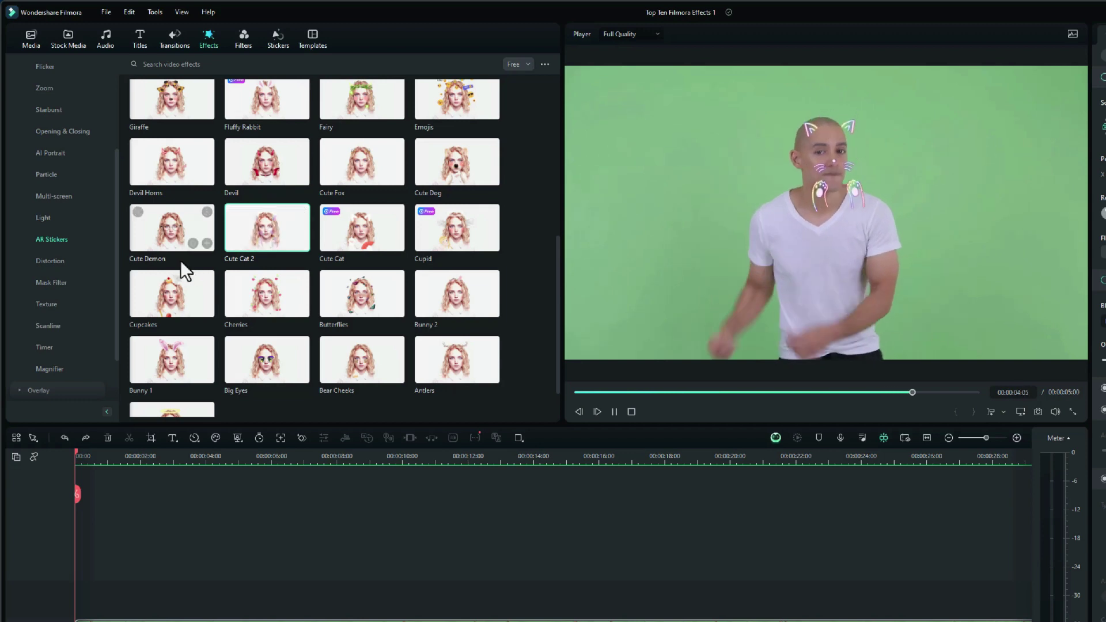
{"action": "left_click", "coordinate": [155, 230]}
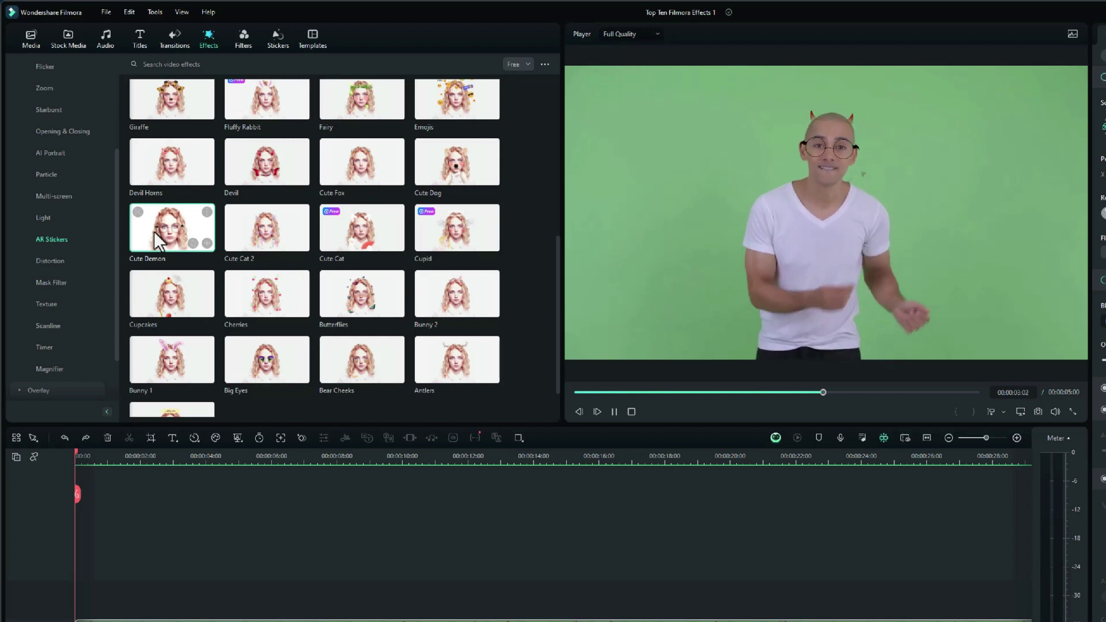
{"action": "left_click", "coordinate": [255, 167]}
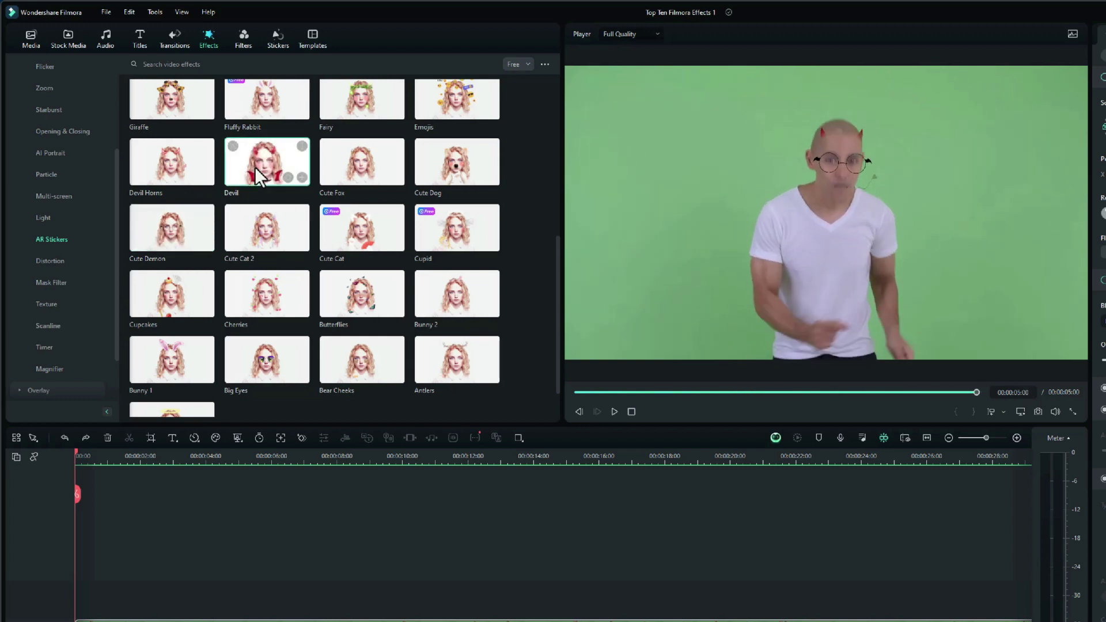
{"action": "left_click_drag", "start_coordinate": [557, 257], "coordinate": [557, 278]}
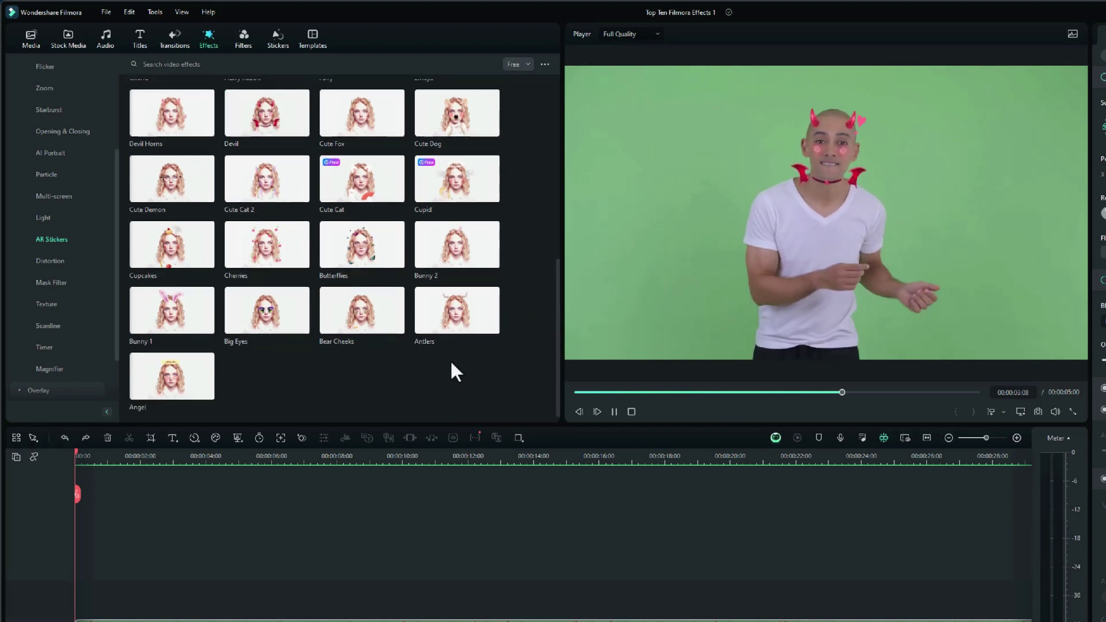
{"action": "left_click", "coordinate": [156, 380]}
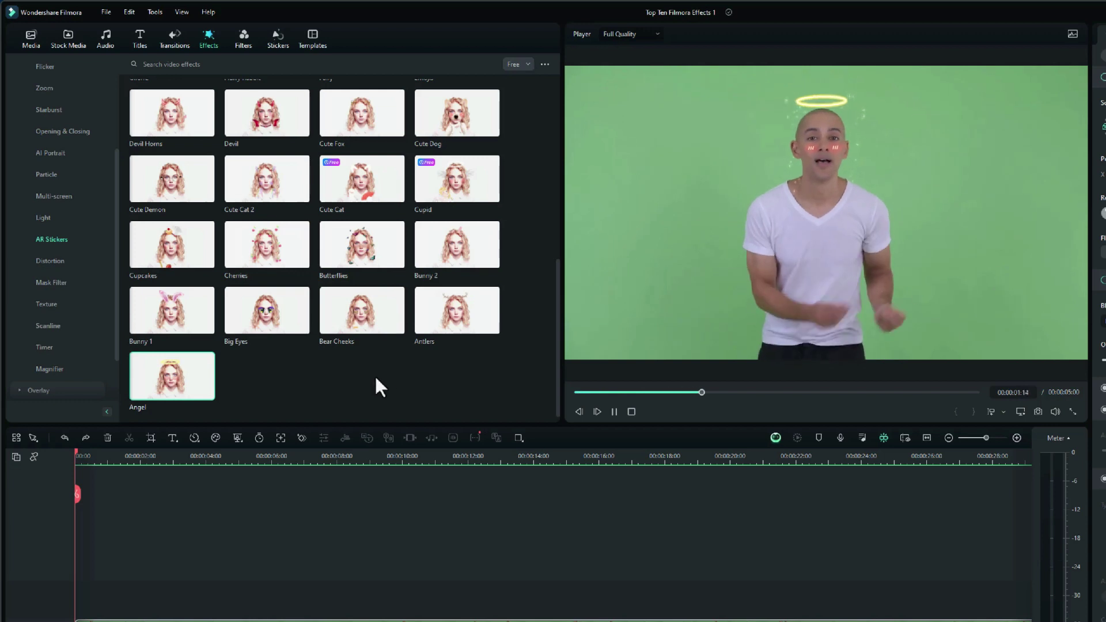